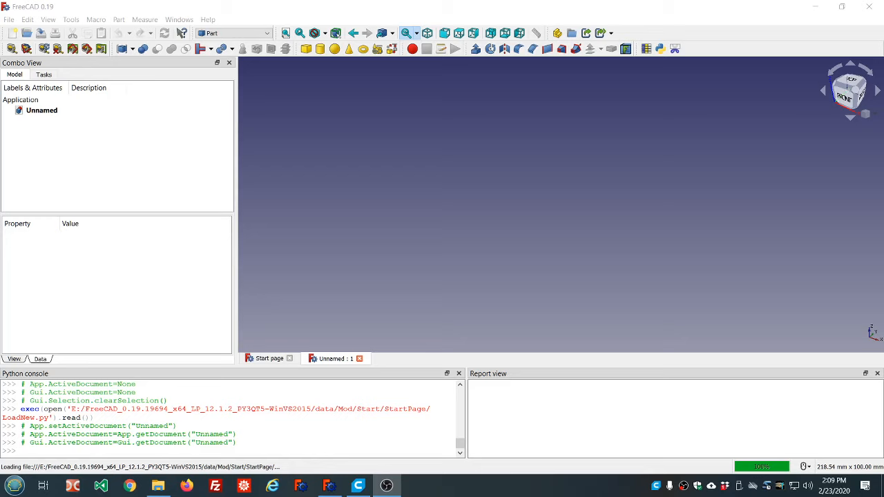
- View the program's version and build details
left_click(206, 20)
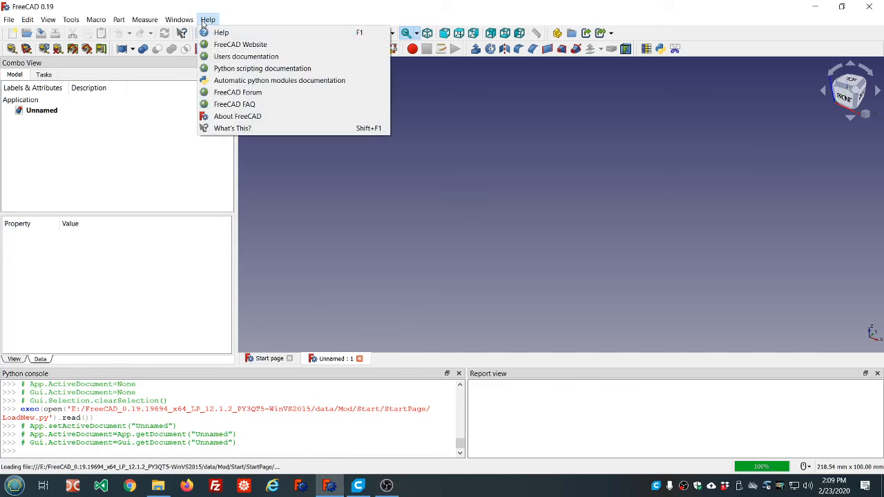
left_click(235, 116)
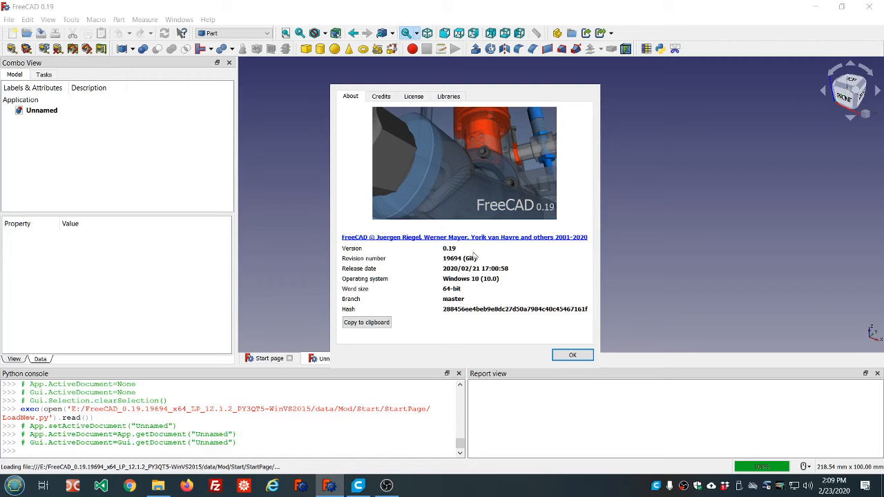
left_click(572, 355)
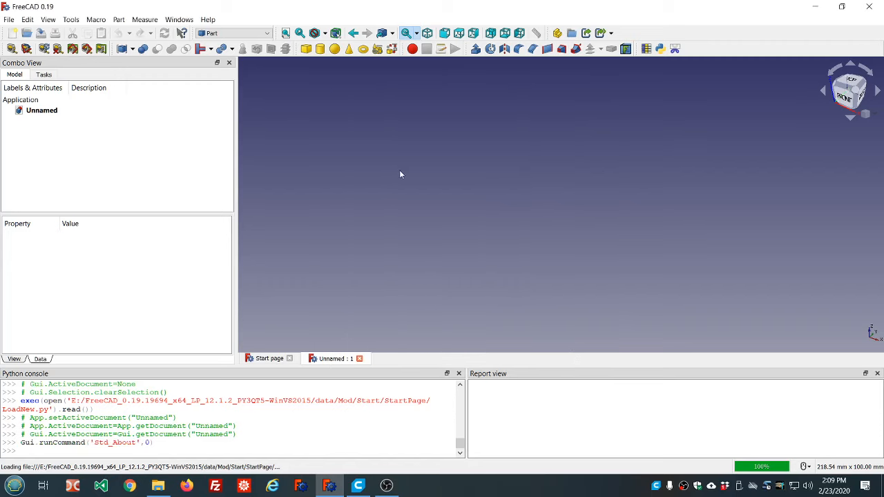
- Switch to the Sketcher workbench and create a new sketch on the XY plane
left_click(268, 34)
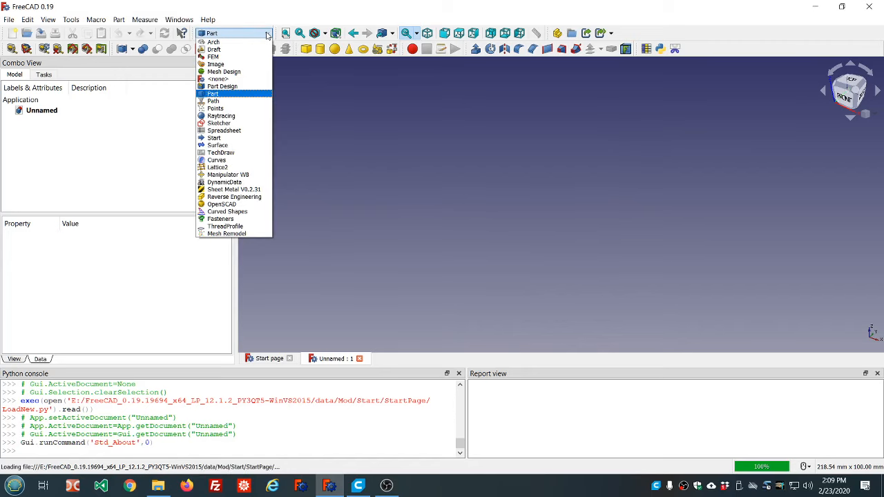
left_click(227, 123)
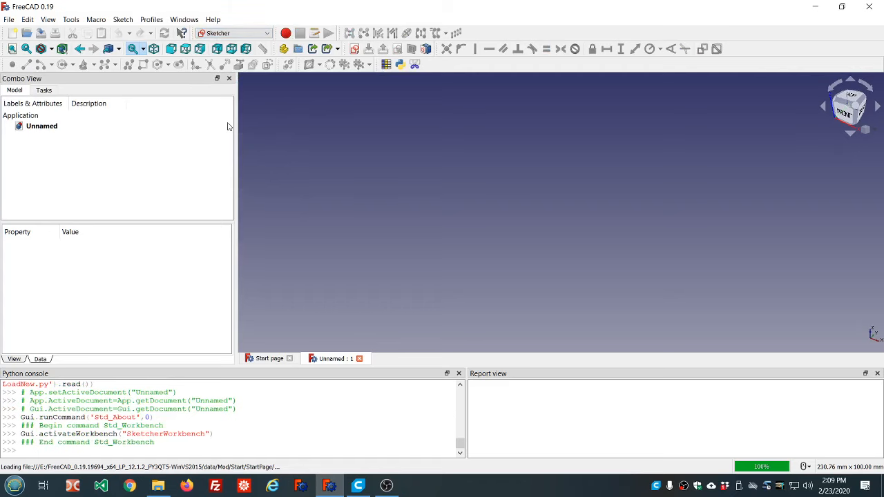
left_click(354, 48)
left_click(417, 284)
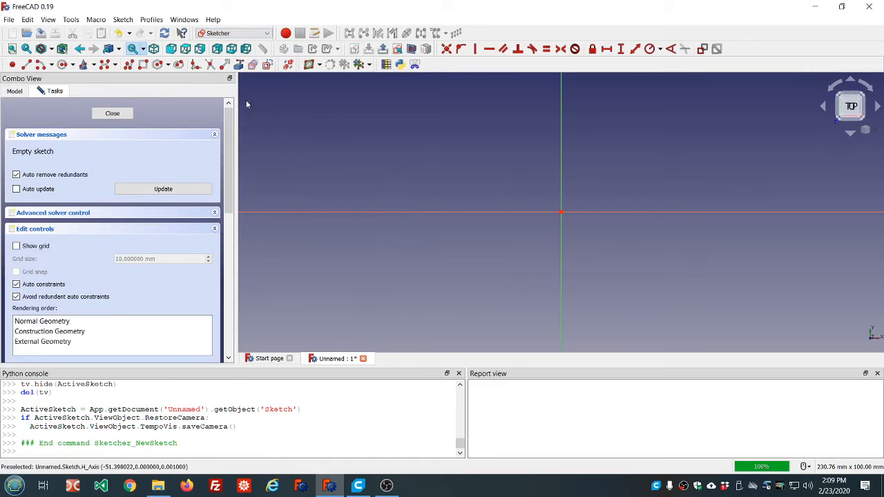
- Sketch a closed five-sided polyline about 71 mm long and 22 mm wide, pointed at one end on the horizontal axis, and finish the sketch
left_click(128, 67)
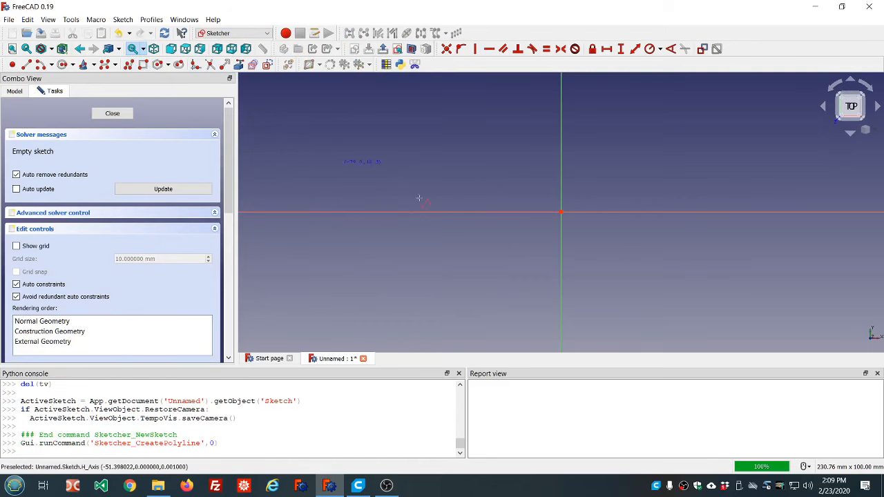
left_click(492, 181)
left_click(631, 181)
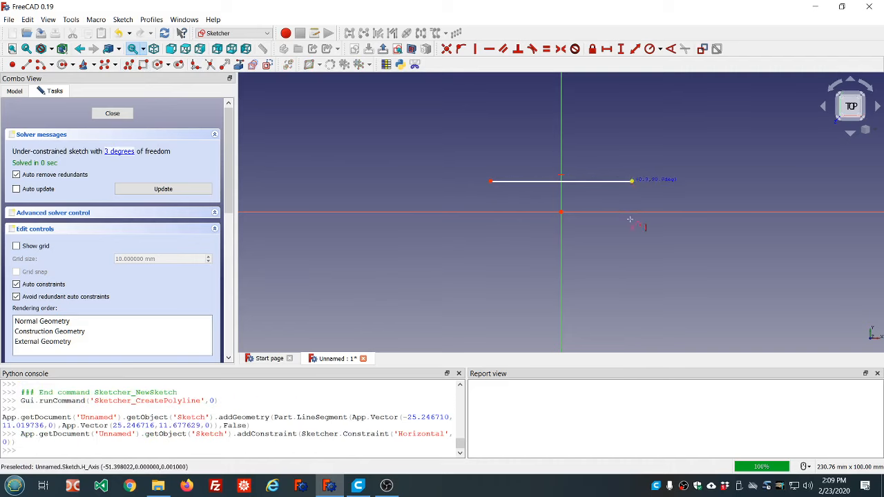
left_click(632, 241)
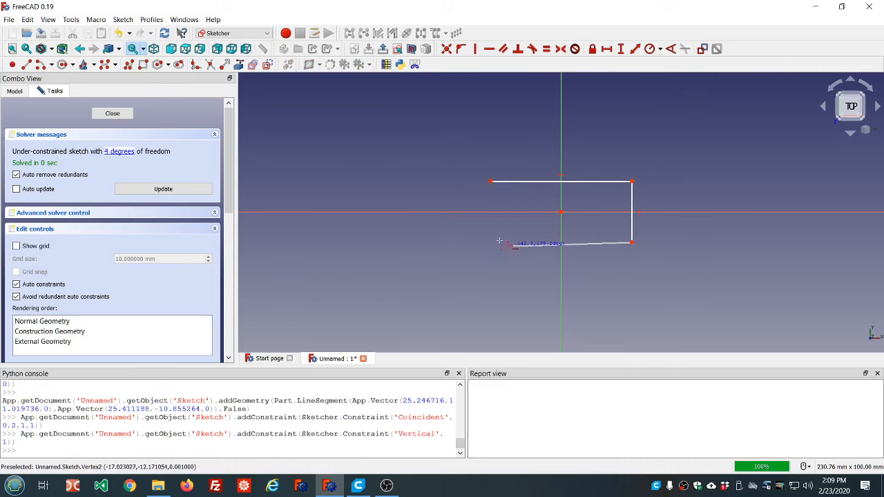
left_click(493, 242)
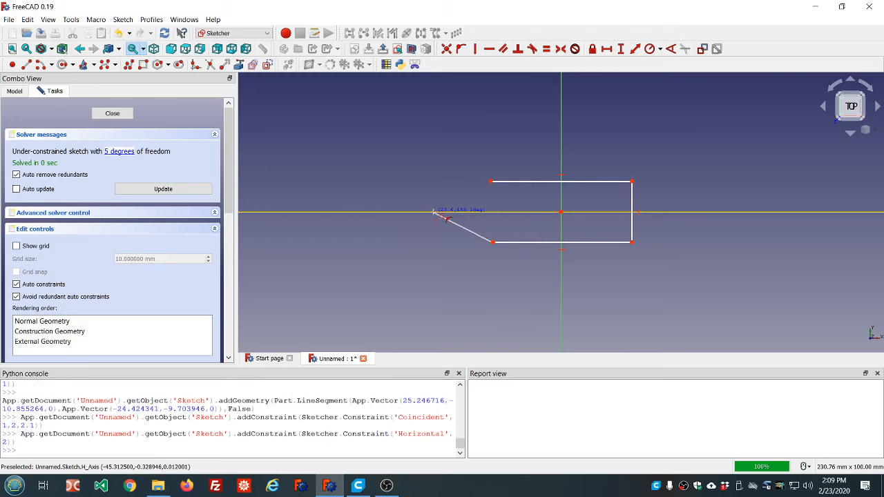
left_click(434, 211)
left_click(490, 181)
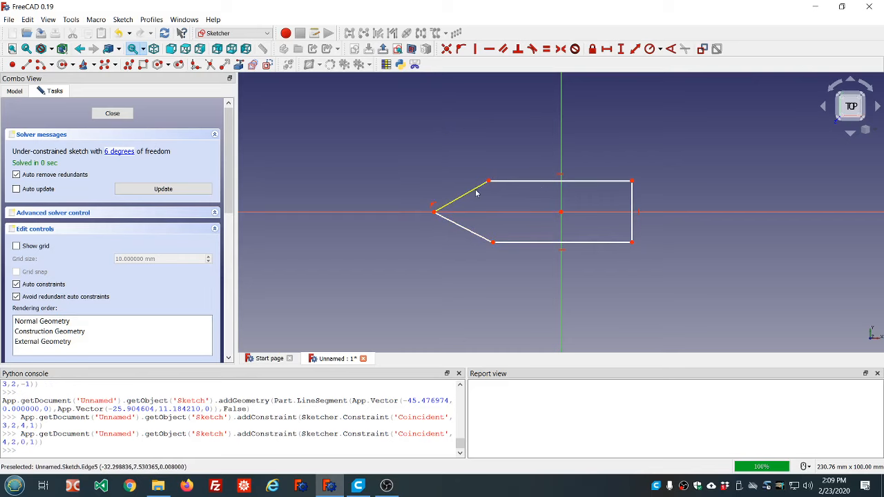
left_click(118, 113)
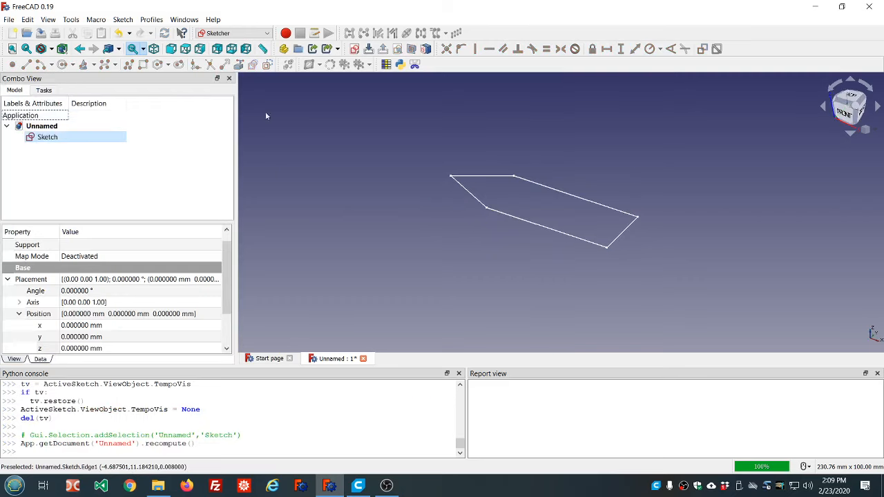
- Switch to the Part workbench and extrude the pointed sketch 10 mm
left_click(266, 34)
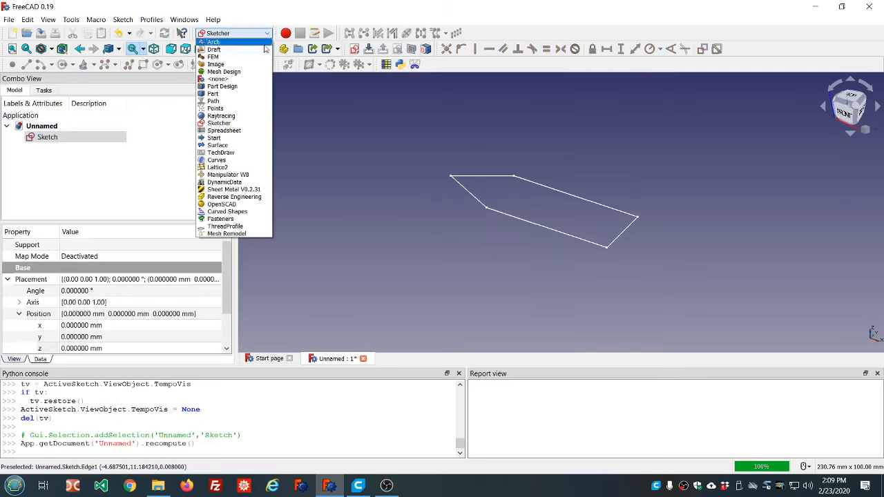
left_click(241, 94)
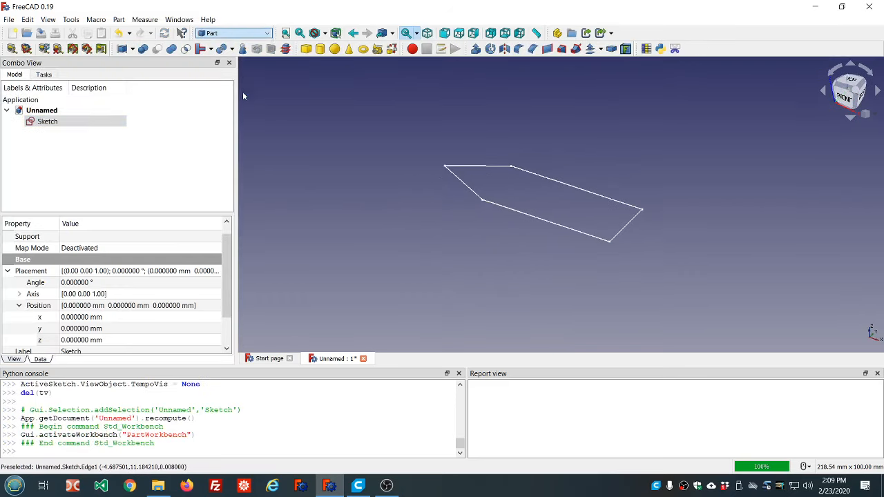
left_click(476, 48)
left_click(65, 98)
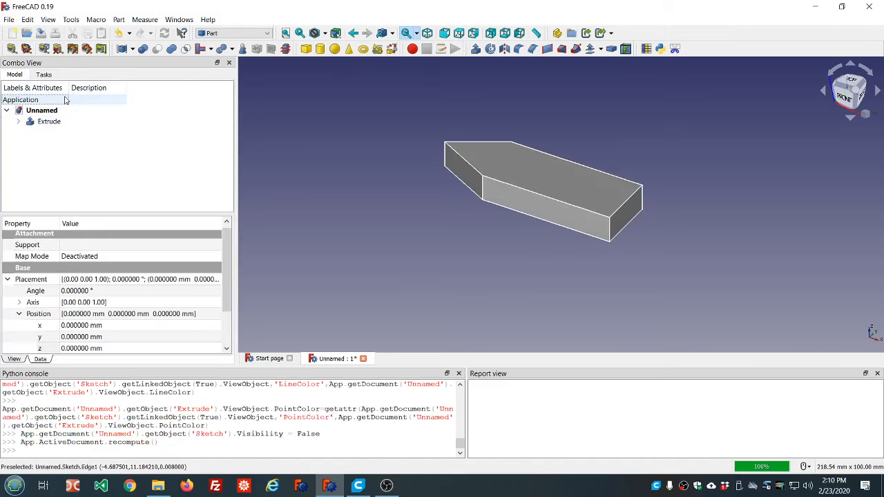
- Switch back to the Sketcher workbench with the extruded part in view
left_click(269, 33)
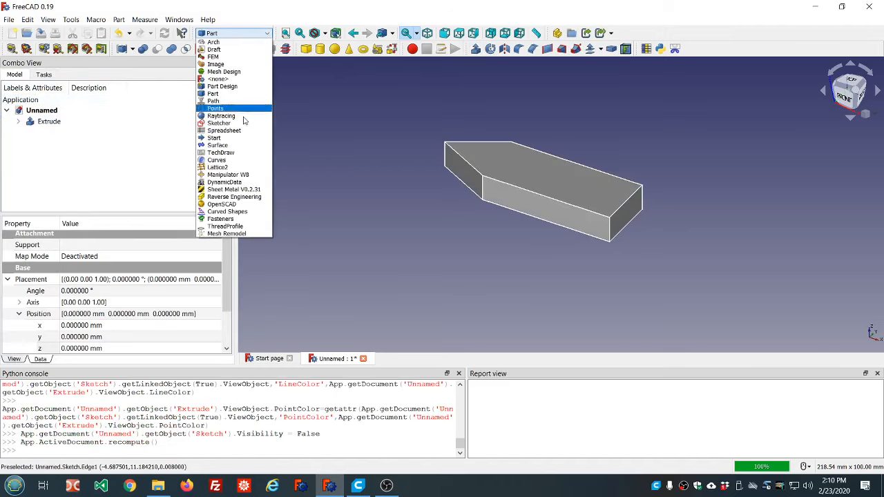
left_click(244, 119)
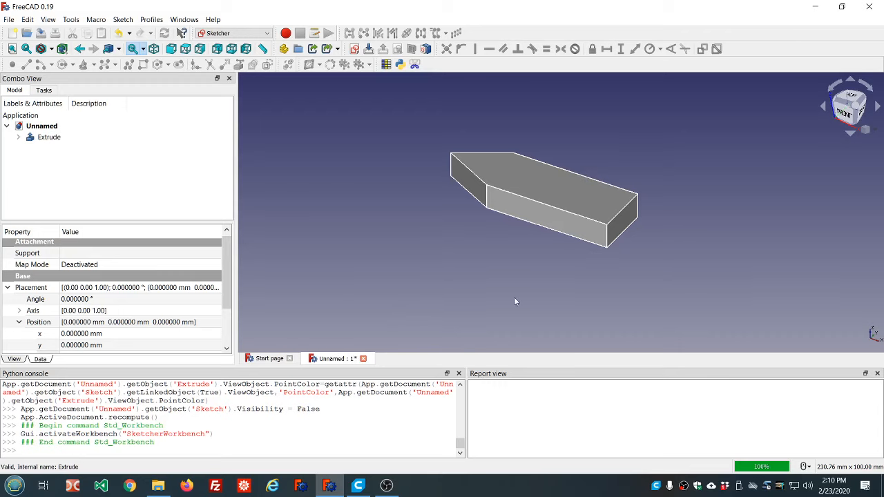
scroll(682, 174, "up", 4)
scroll(682, 174, "down", 2)
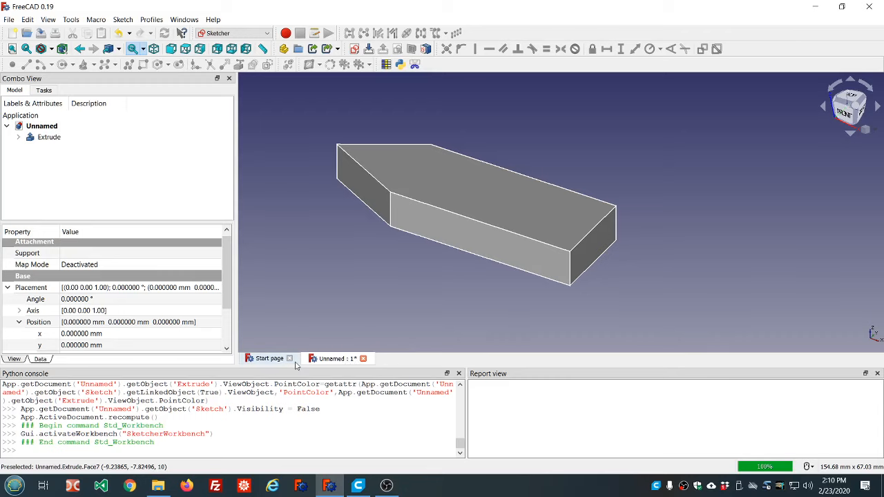
- Create a second 3D view of the document and switch between the two views to compare them
left_click(269, 359)
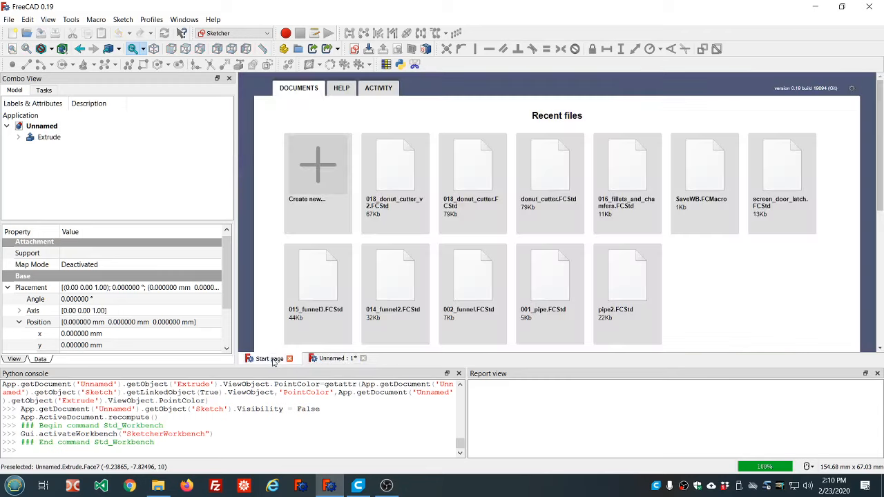
left_click(319, 360)
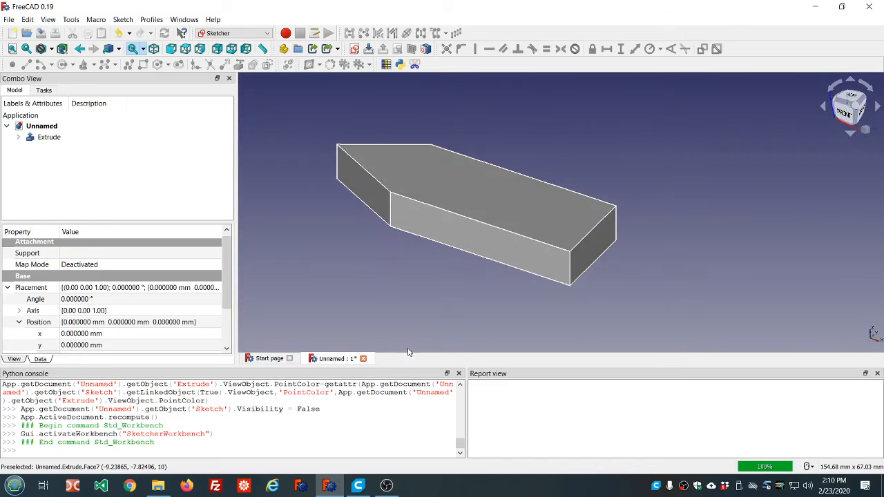
left_click(47, 20)
left_click(49, 31)
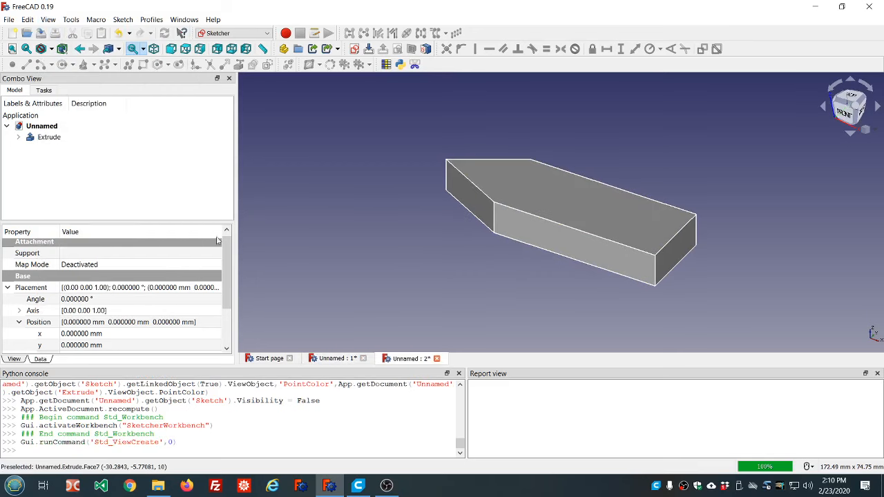
left_click(337, 359)
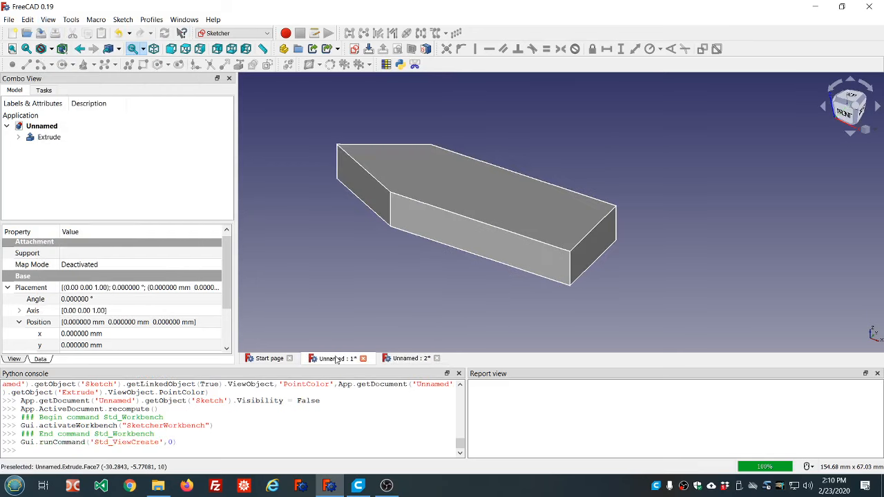
left_click(398, 360)
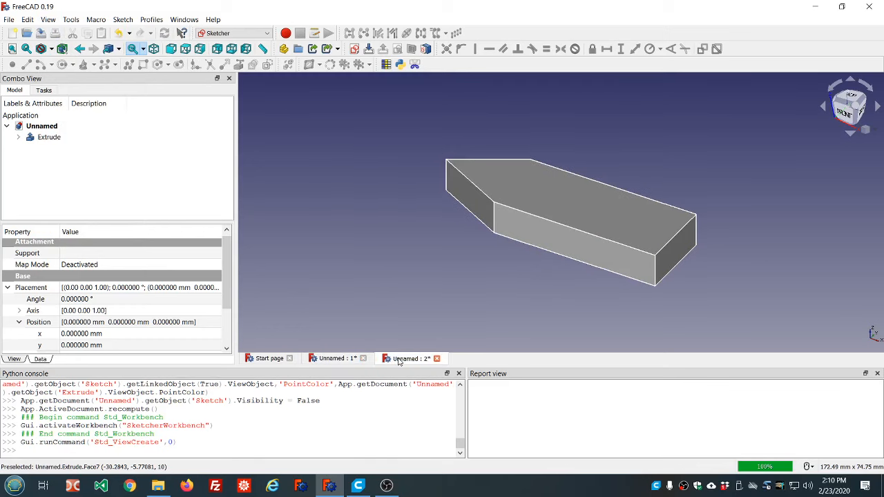
left_click(336, 358)
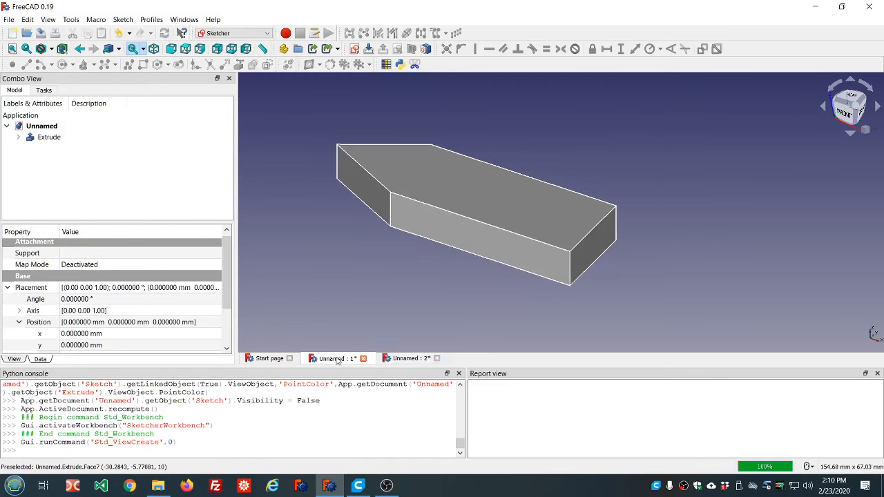
left_click(399, 360)
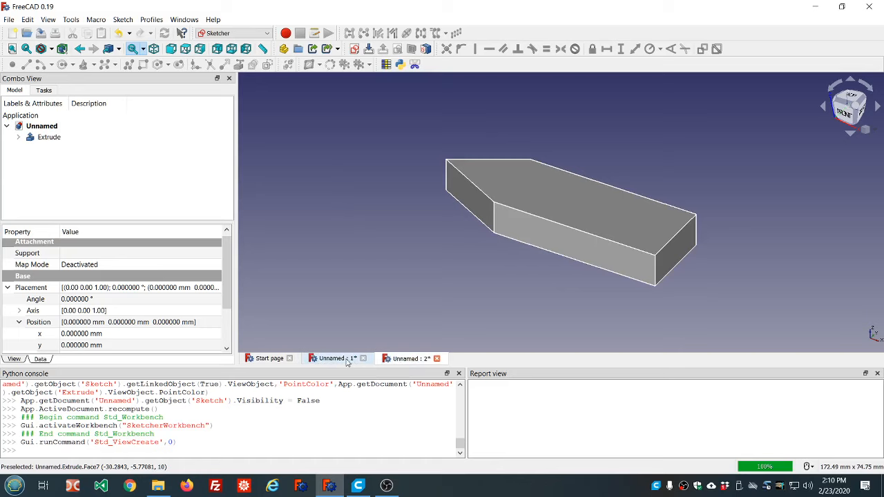
- Close the second 3D view of the document
left_click(267, 34)
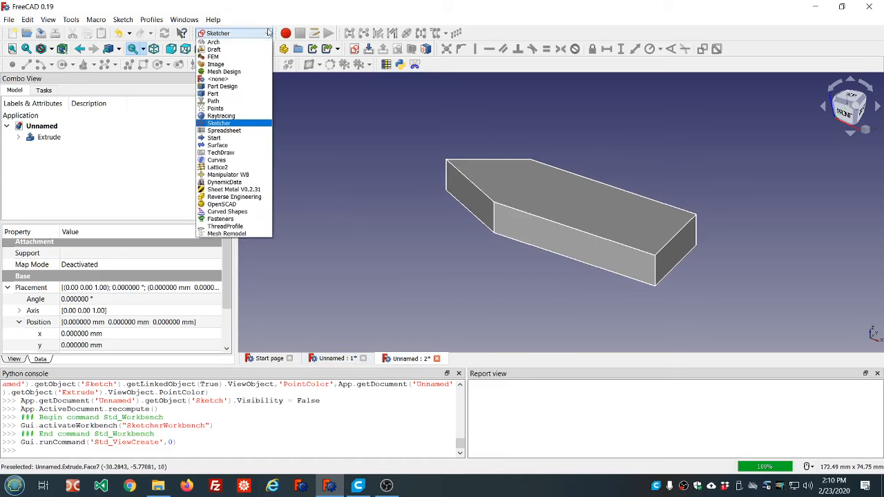
left_click(381, 151)
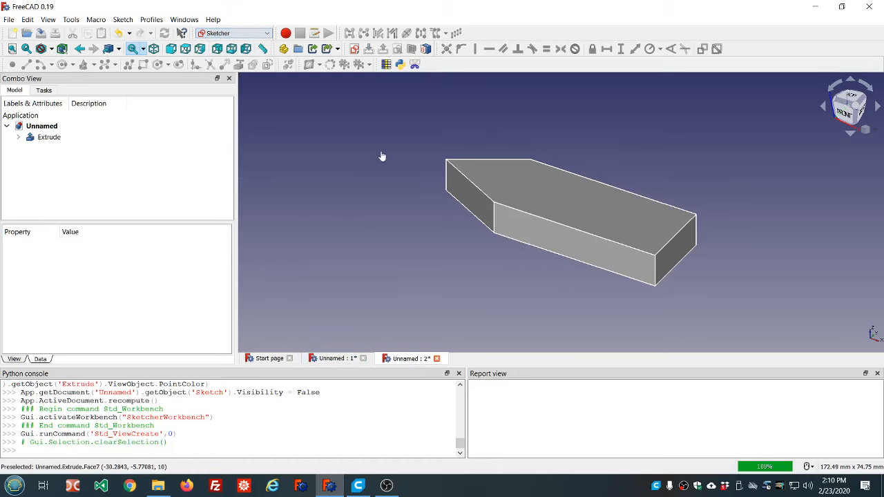
left_click(436, 359)
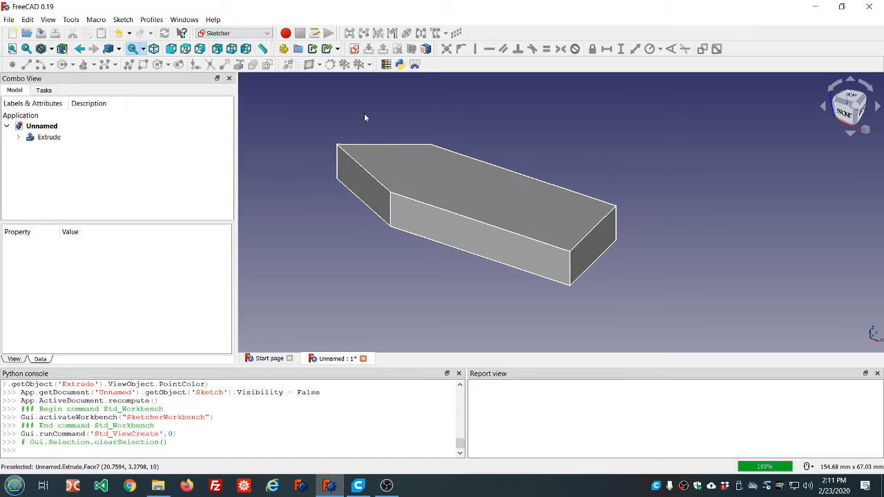
- Try to create a sketch attached to the extruded part's top face with the FlatFace method
middle_click_drag(364, 113, 522, 142)
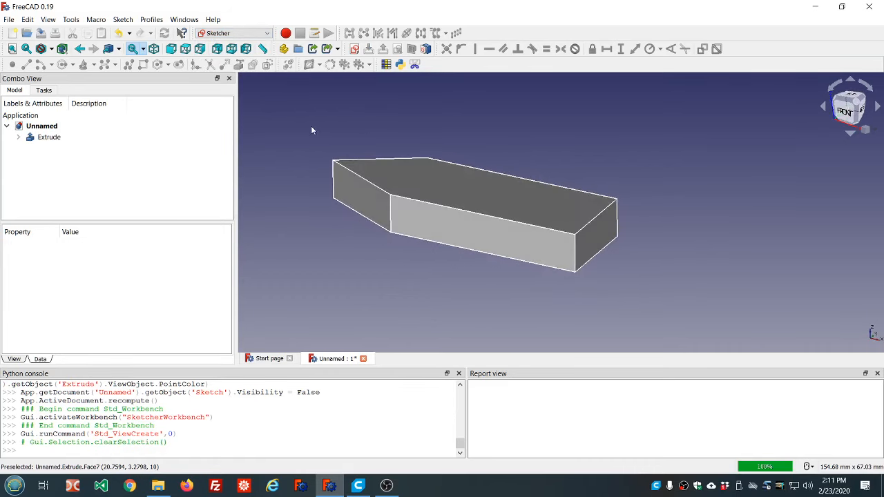
middle_click_drag(310, 127, 321, 139)
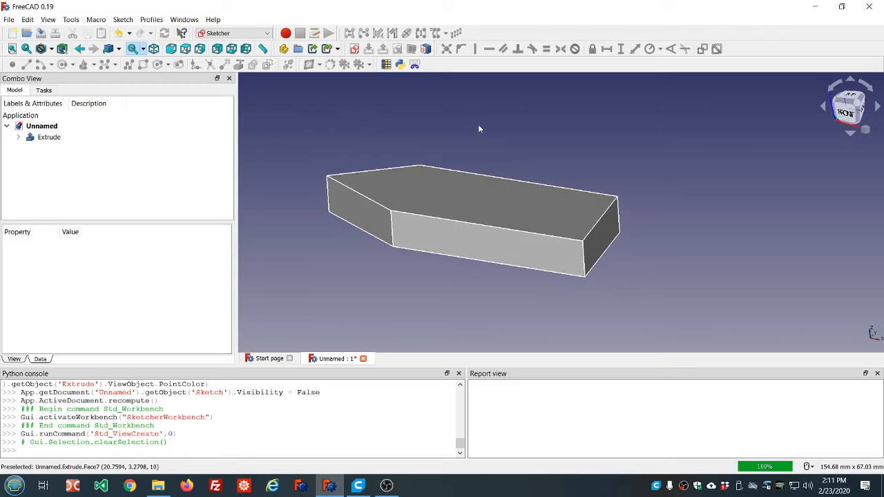
mouse_move(480, 128)
middle_mouse_down()
mouse_move(487, 130)
mouse_move(481, 136)
middle_mouse_up()
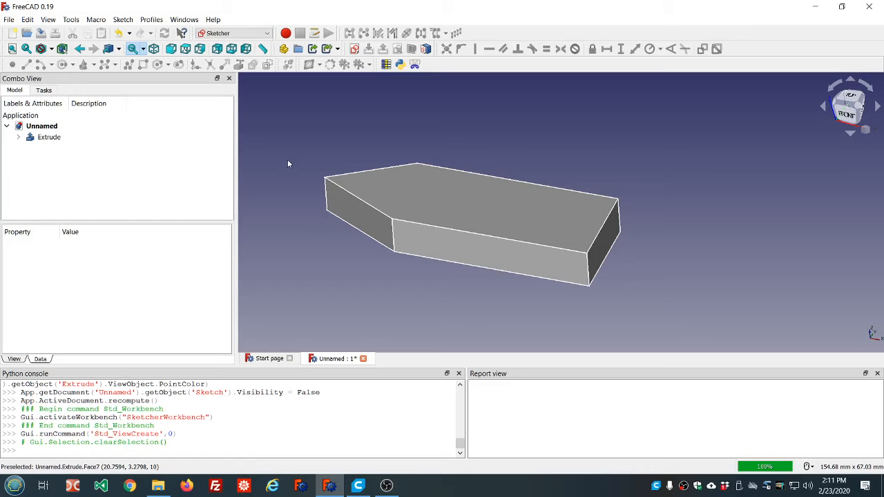
left_click(453, 196)
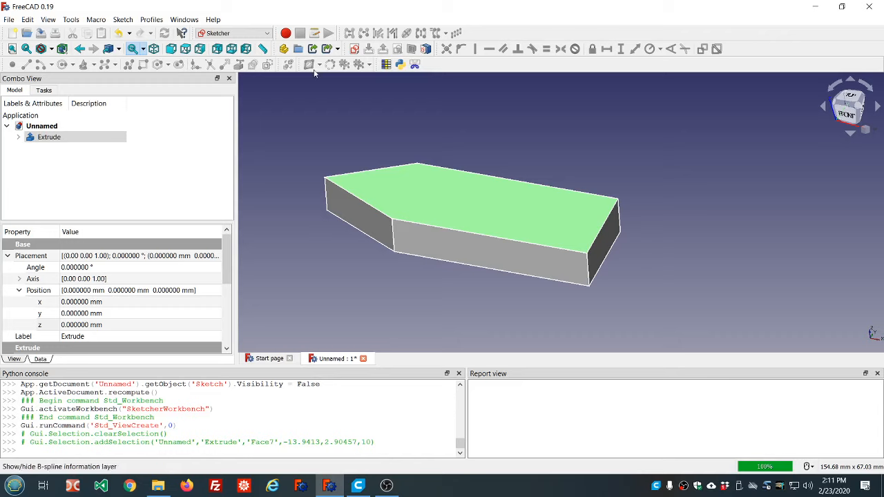
left_click(354, 50)
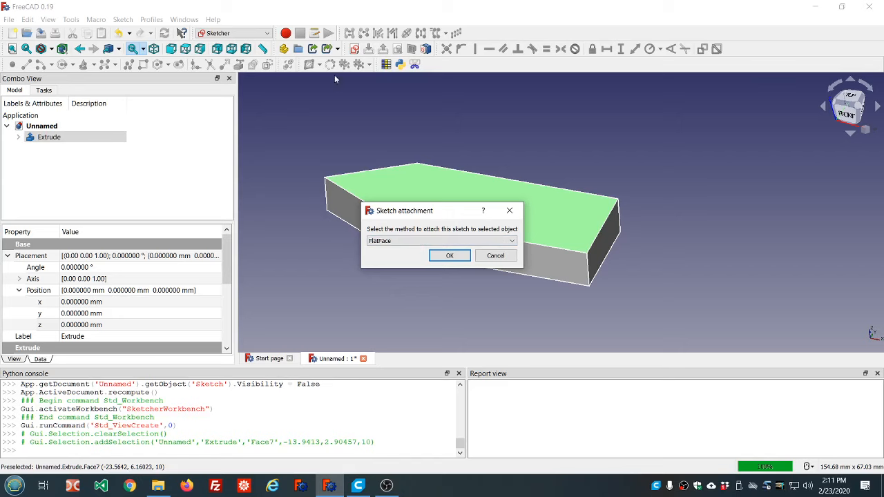
left_click(495, 255)
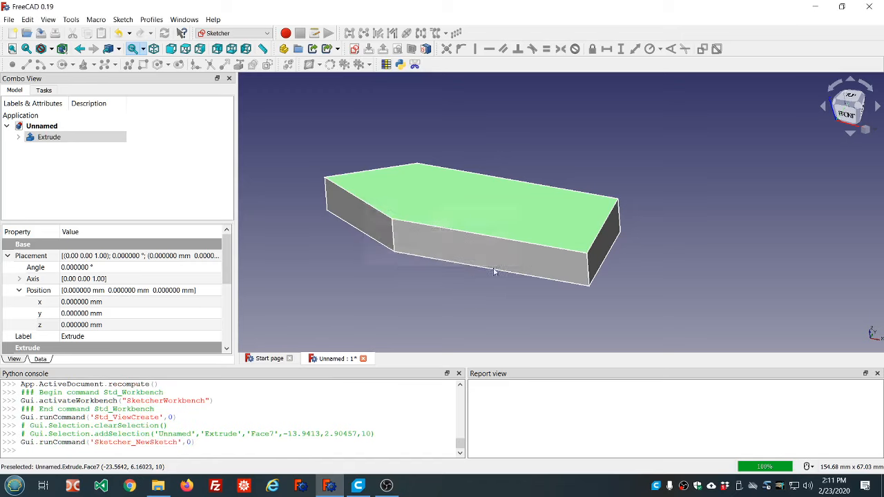
- Create a sketch attached to the top face of the extruded part, using FlatFace as the attachment method
left_click(354, 48)
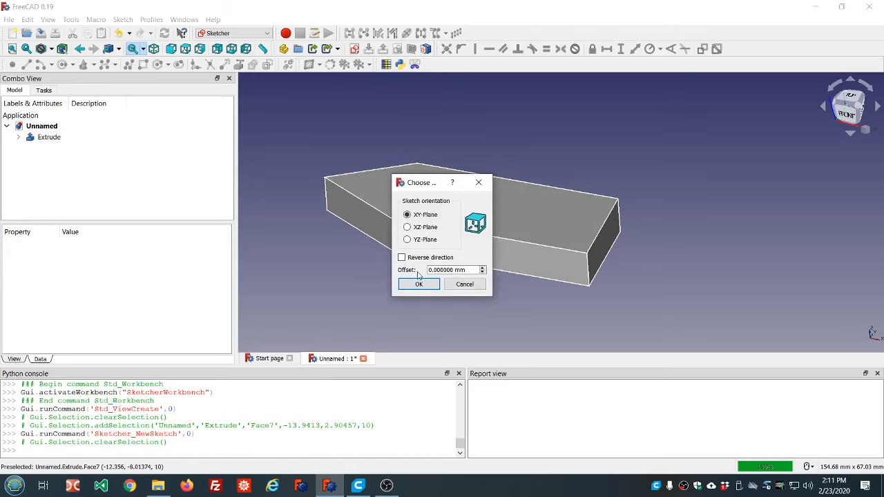
left_click(464, 284)
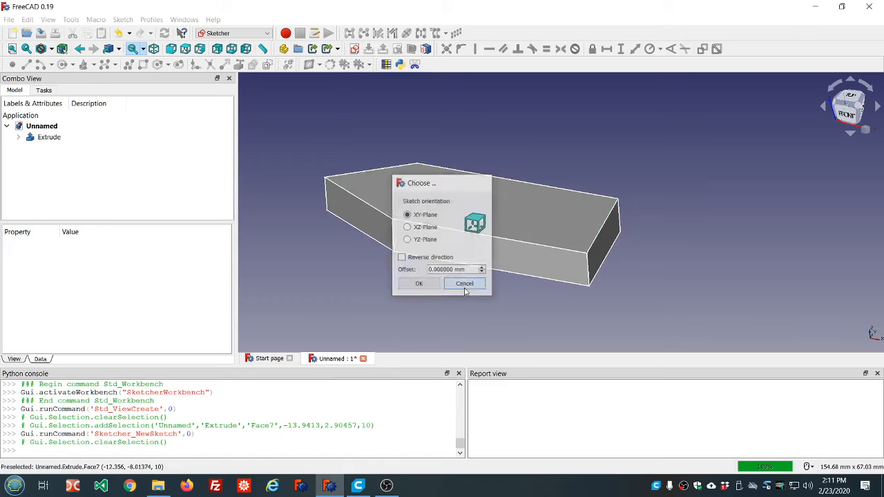
left_click(512, 220)
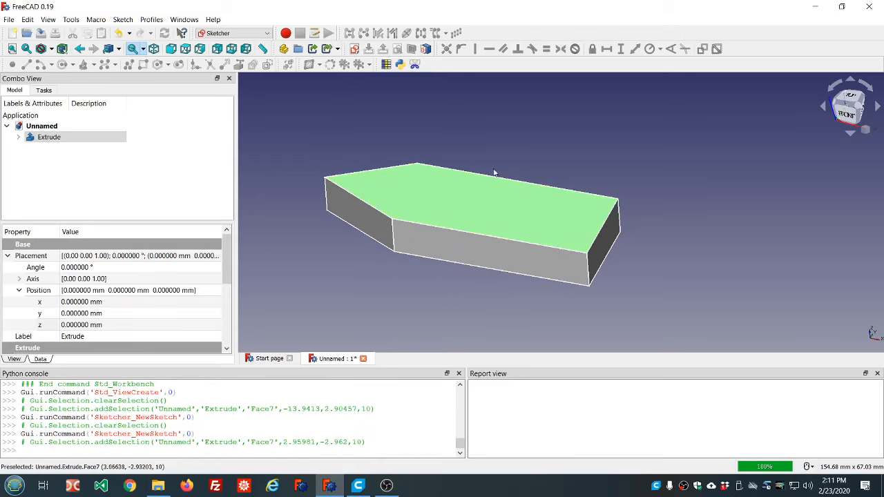
left_click(354, 49)
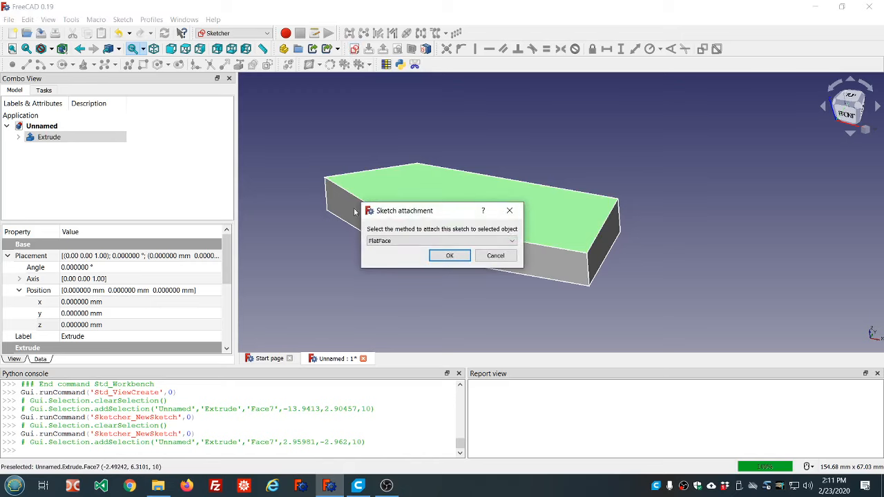
left_click(512, 242)
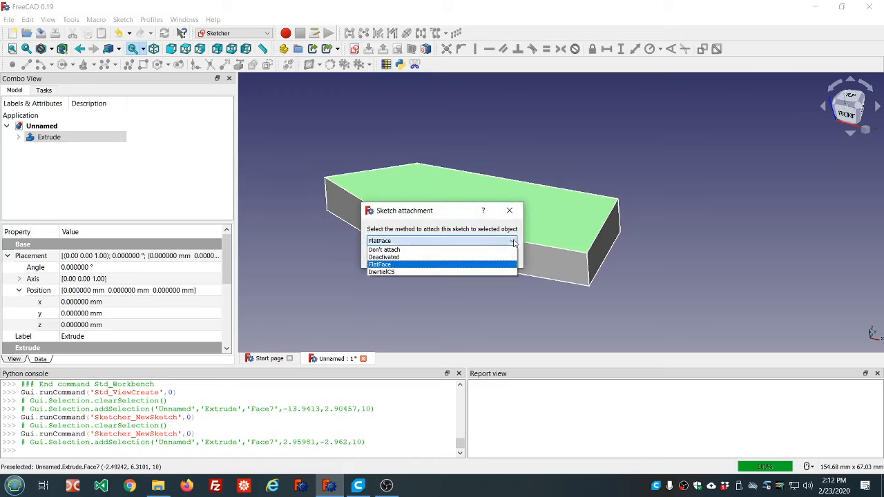
left_click(392, 265)
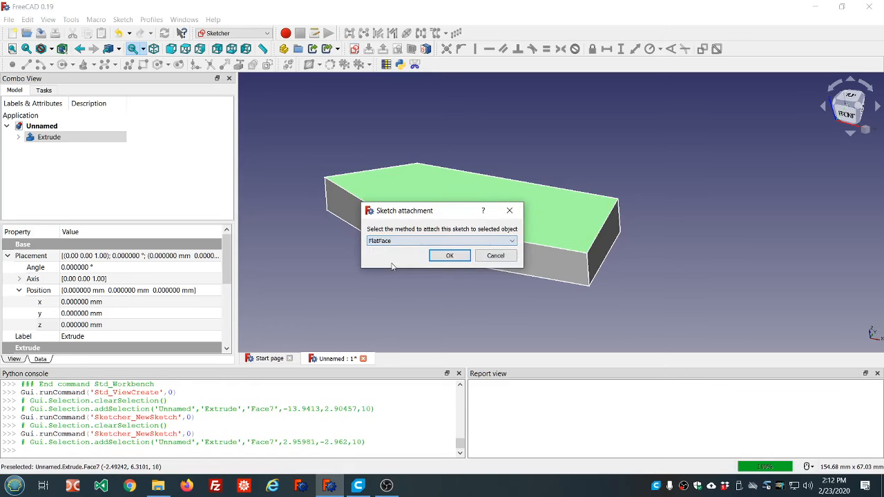
left_click(450, 256)
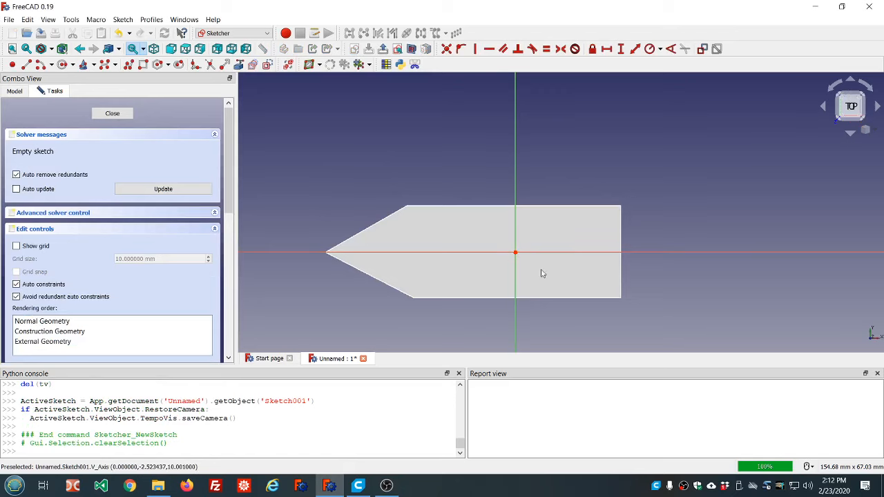
- Sketch a circle of about 4.4 mm radius, shift its centre to the part's blunt end edge, and finish the sketch
mouse_move(600, 337)
middle_mouse_down()
mouse_move(587, 257)
mouse_move(594, 325)
middle_mouse_up()
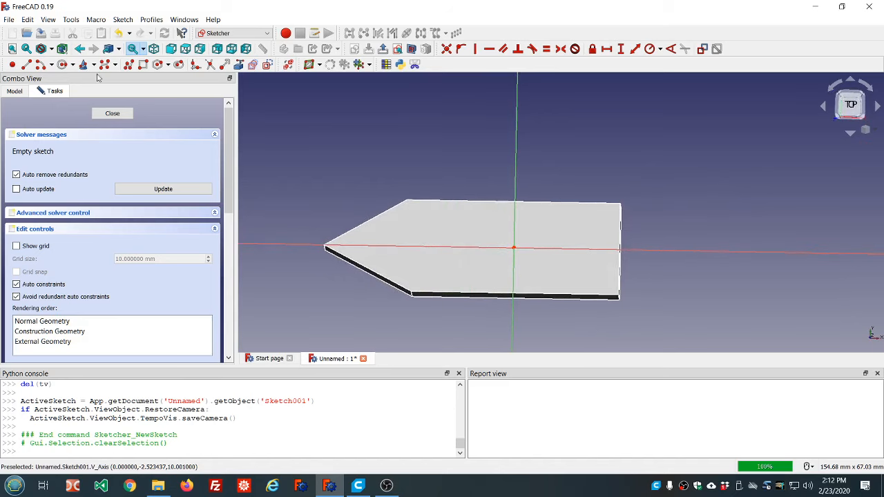
left_click(62, 64)
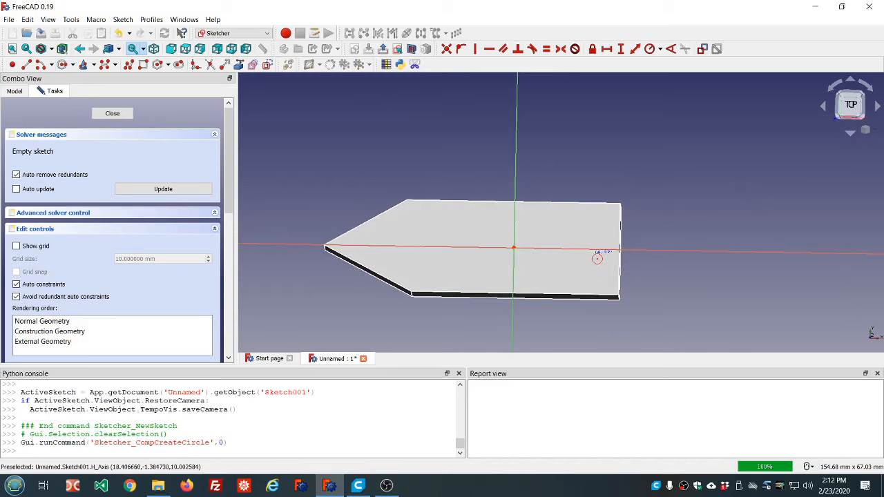
left_click(595, 273)
left_click(593, 256)
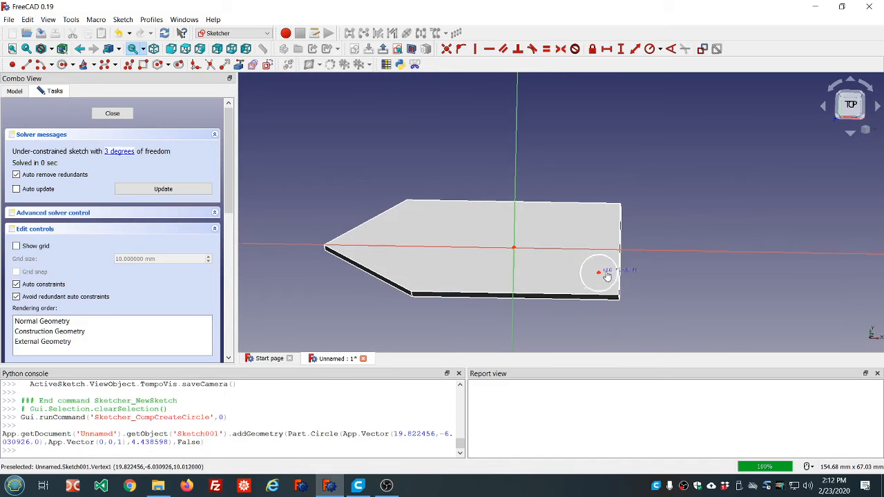
left_click_drag(599, 273, 617, 270)
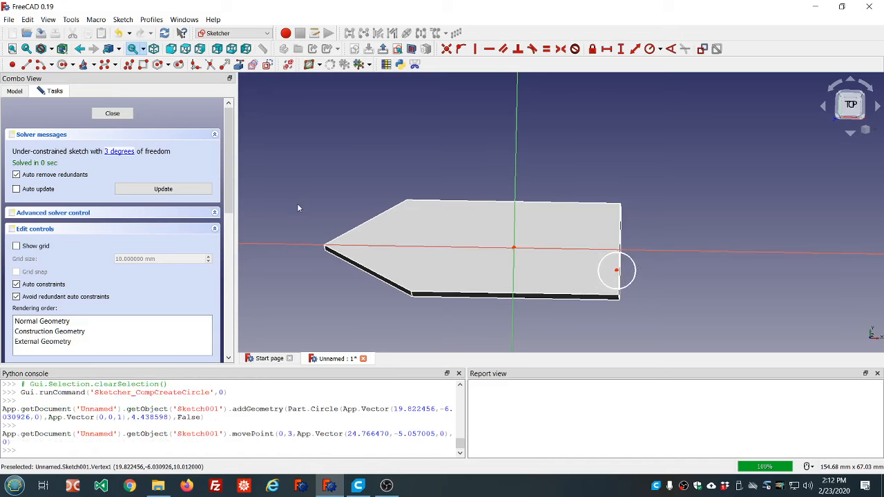
left_click(112, 114)
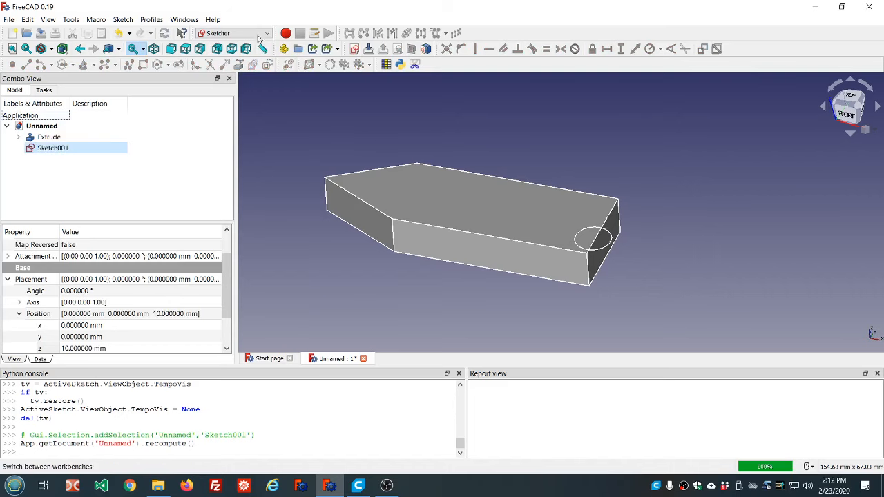
- Extrude the circle sketch 10 mm along its normal as a solid in the Part workbench
left_click(232, 33)
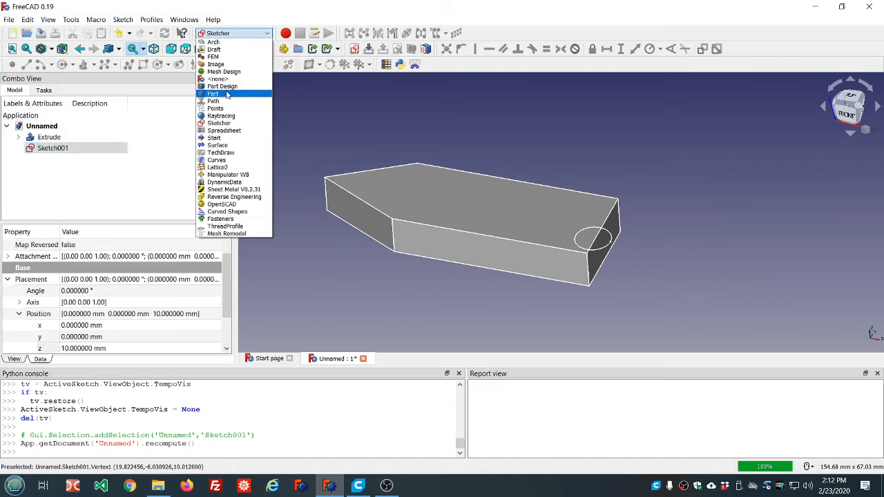
left_click(228, 94)
left_click(480, 51)
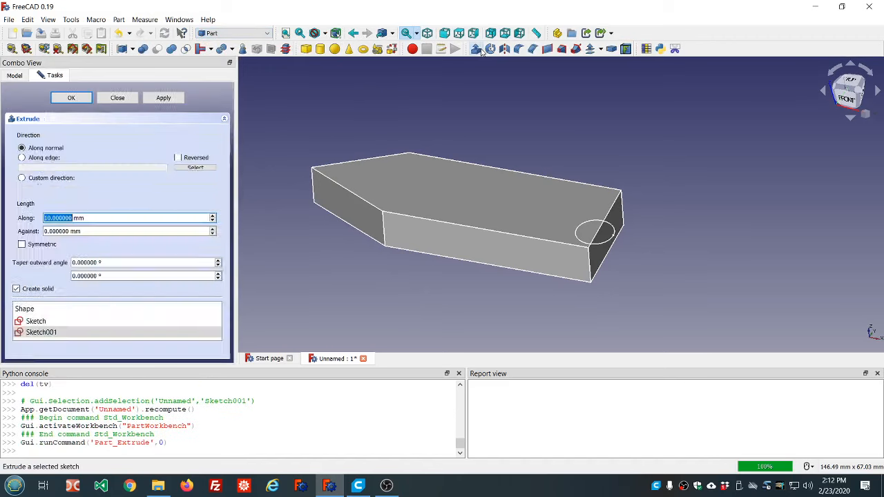
left_click(71, 97)
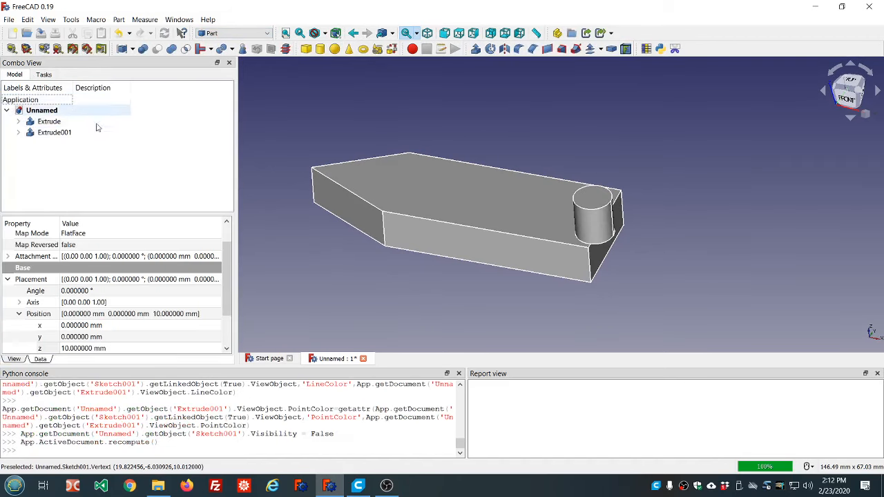
- Fuse the extruded cylinder and the pointed base part into one solid
left_click(56, 132)
left_click(48, 123, "ctrl")
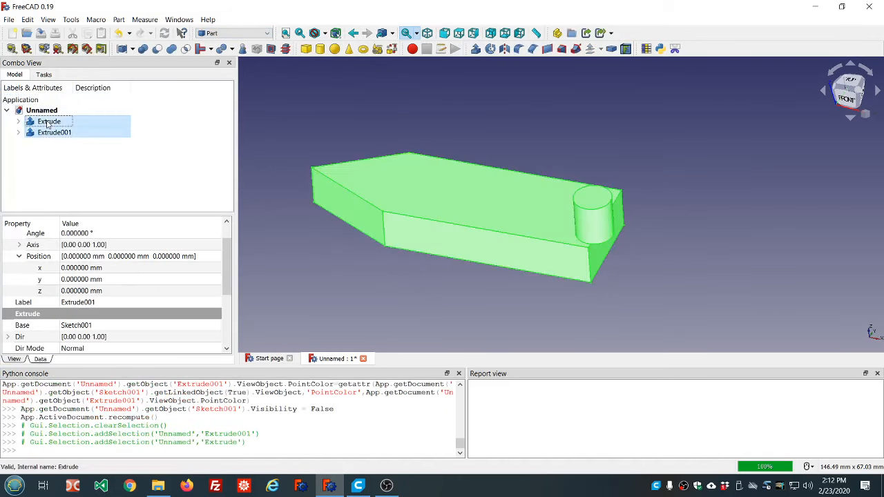
left_click(171, 48)
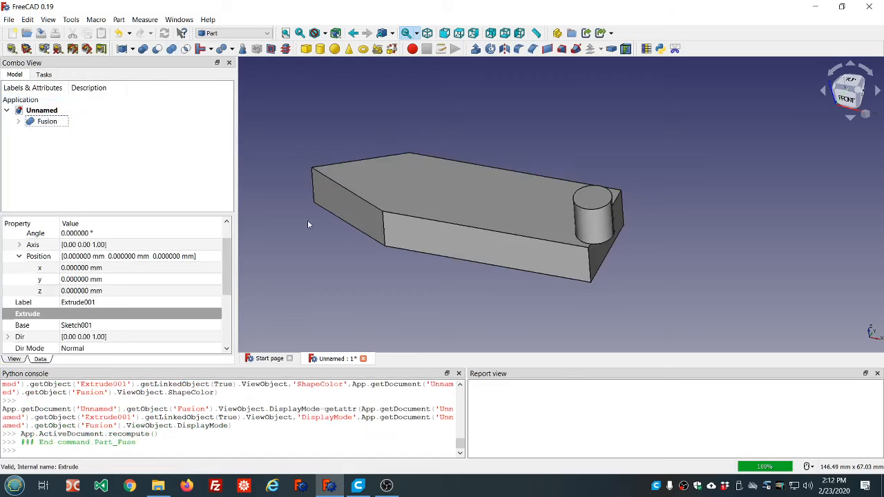
middle_click_drag(372, 273, 444, 252)
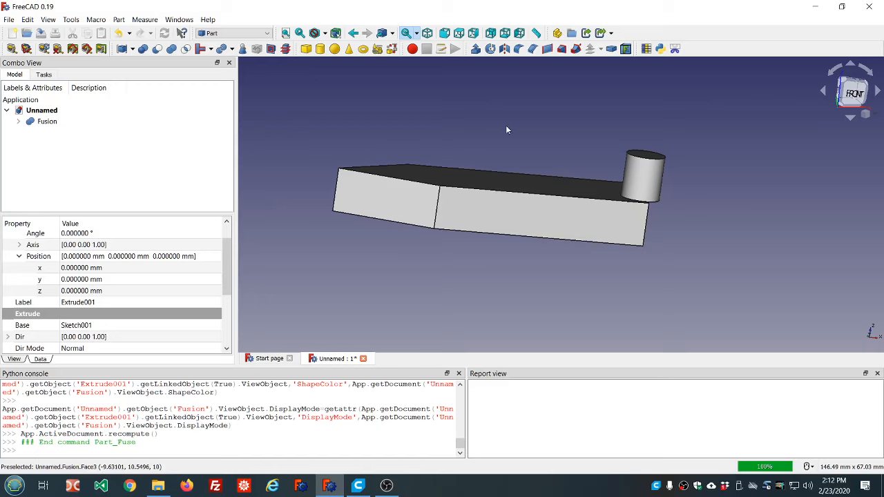
middle_click_drag(524, 129, 507, 149)
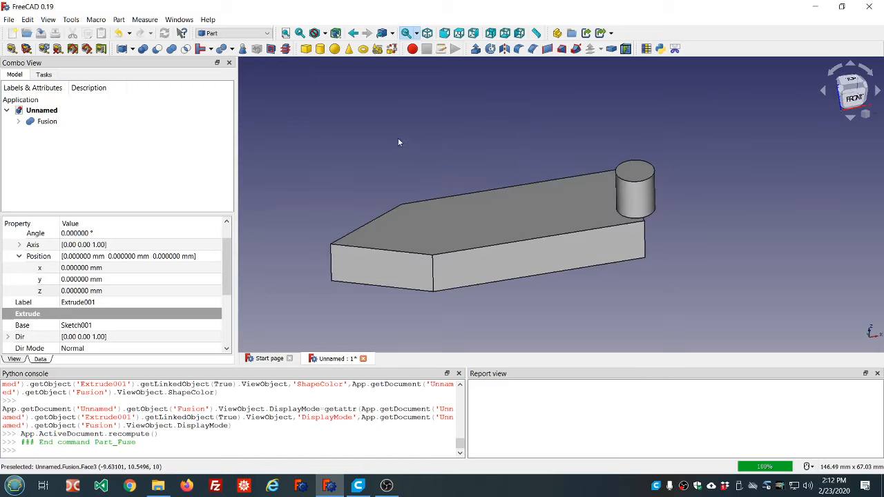
middle_click_drag(399, 143, 449, 144)
middle_click_drag(463, 302, 407, 304)
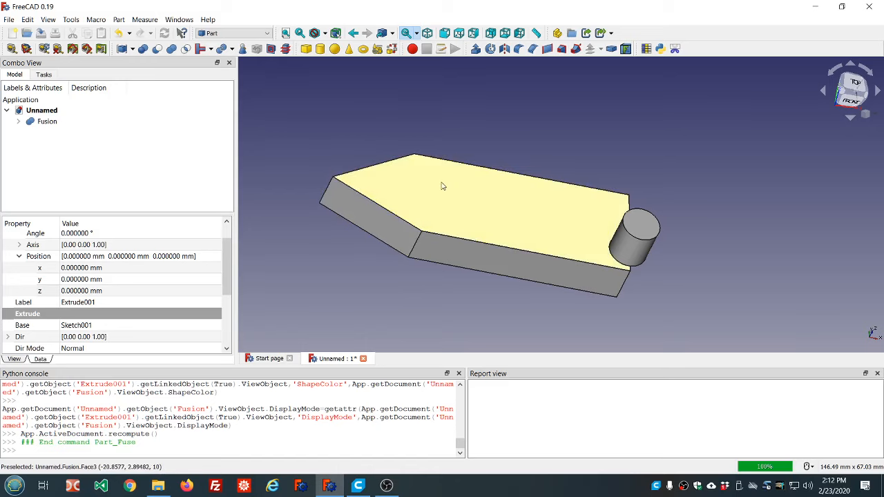
middle_click_drag(462, 176, 444, 195)
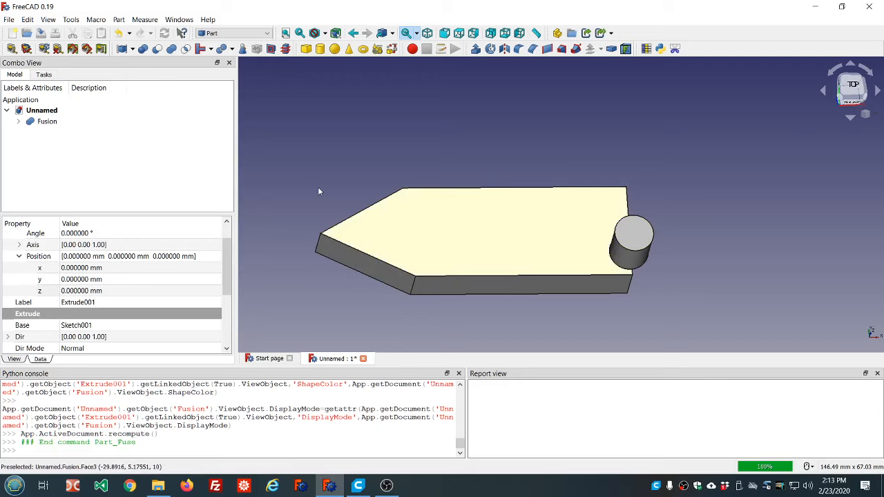
- Edit the base part's sketch inside the fusion and convert its two slanted tip lines to construction geometry
left_click(18, 121)
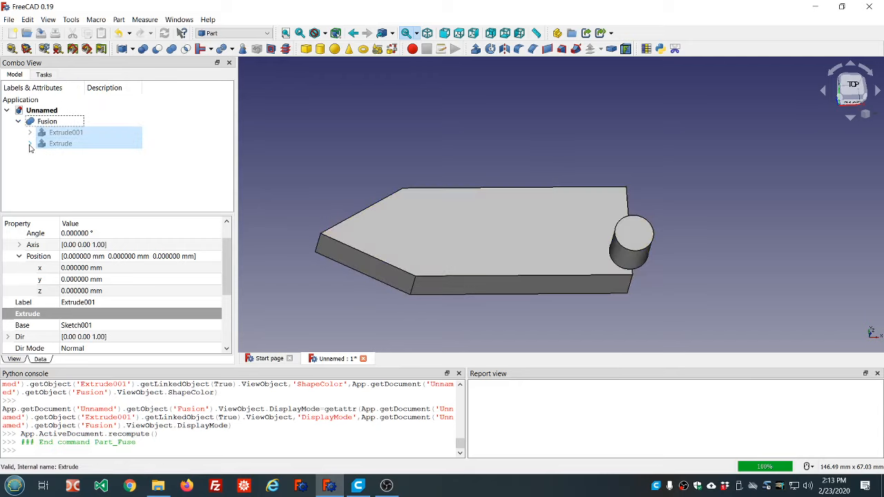
left_click(30, 145)
double_click(58, 154)
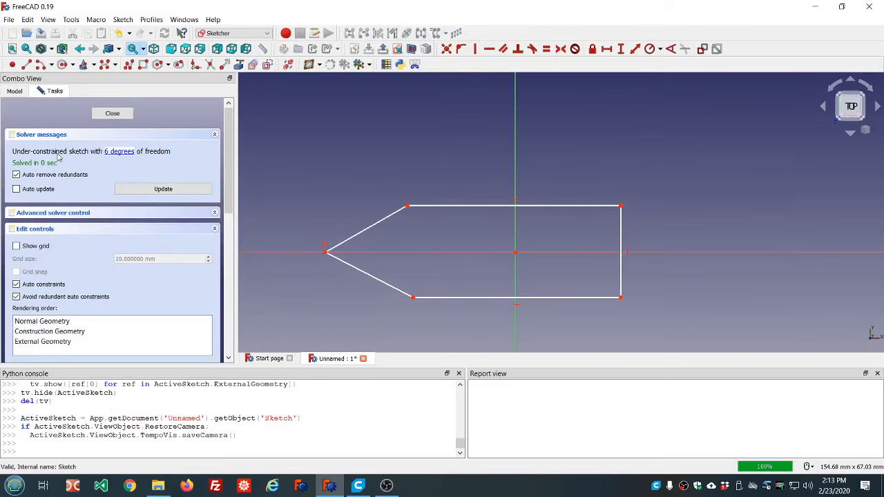
left_click(373, 225)
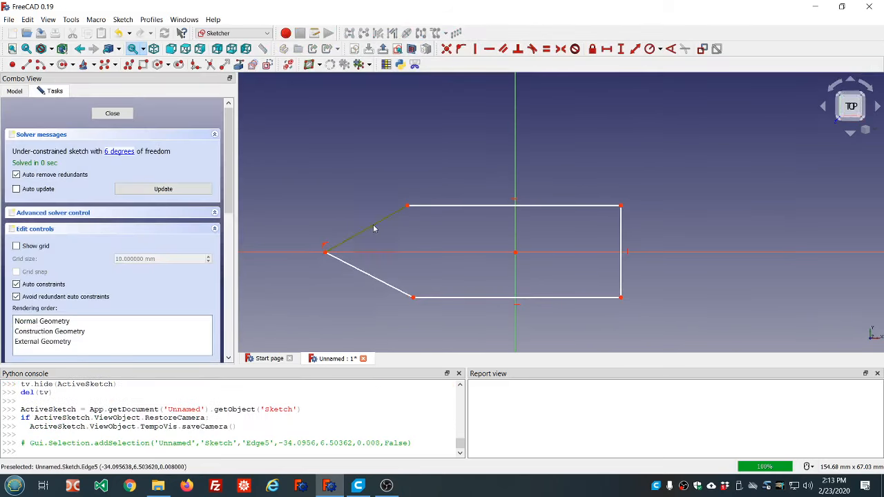
left_click(366, 274)
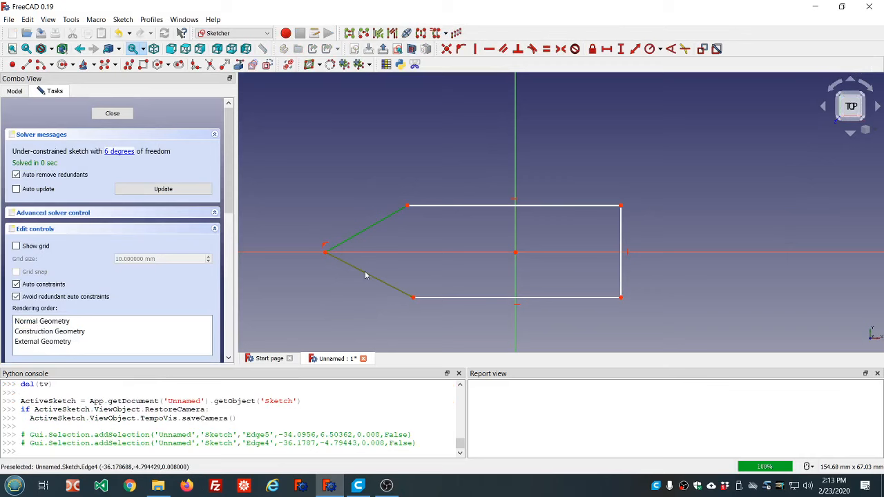
left_click(268, 65)
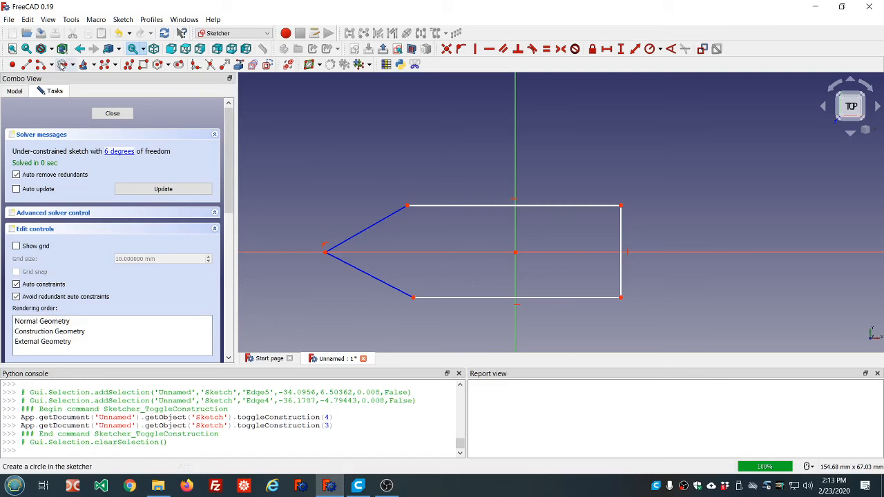
- Draw an arc of about 11.3 mm radius, centred on the horizontal axis, joining the two long edges' open ends, and finish the sketch
left_click(42, 65)
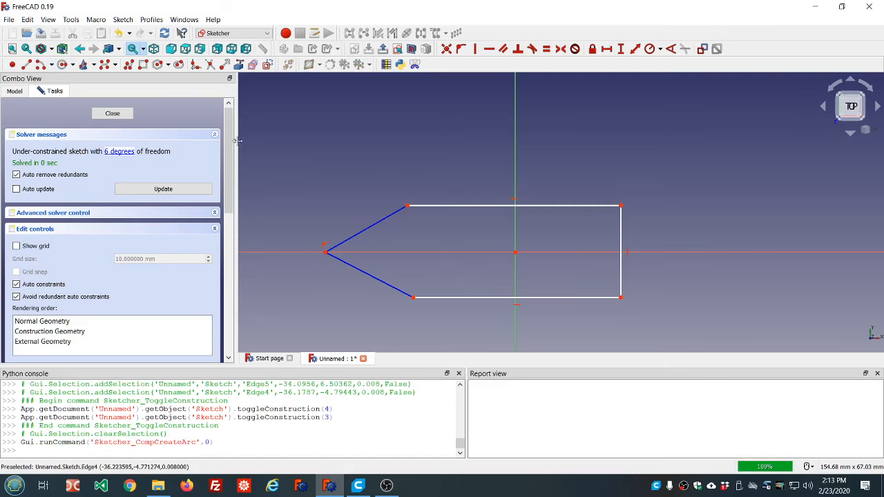
left_click(409, 252)
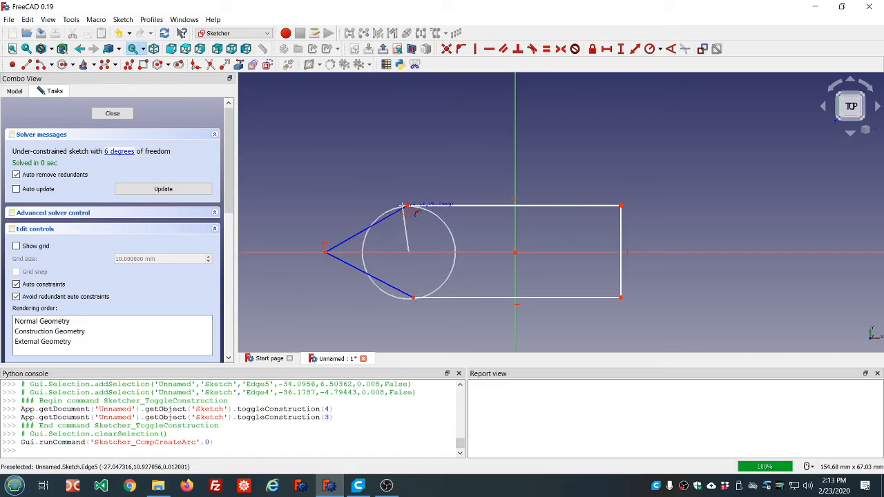
left_click(409, 208)
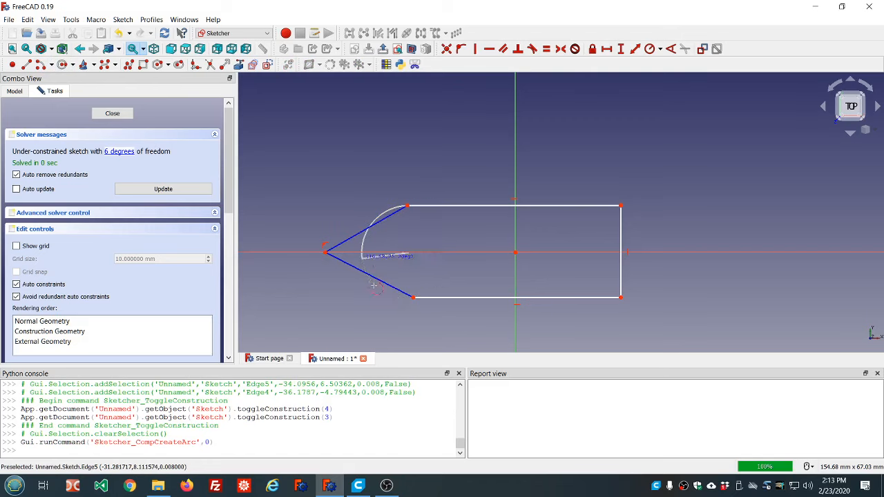
left_click(413, 299)
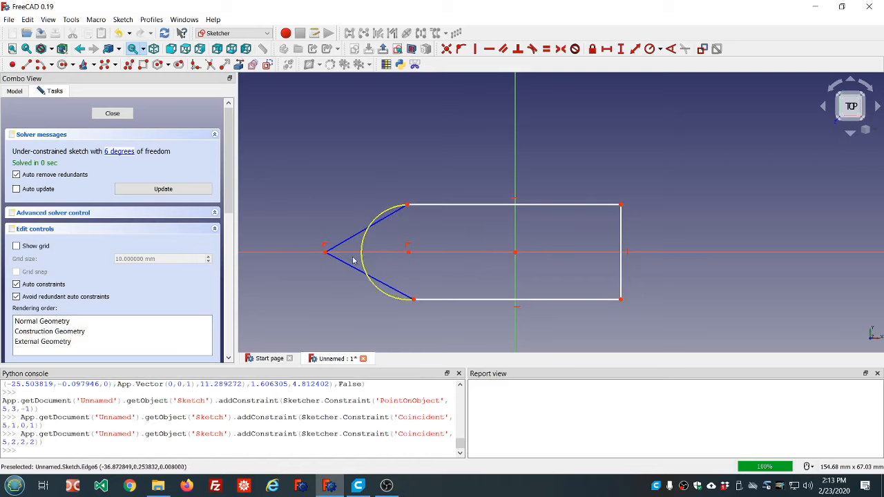
left_click(112, 114)
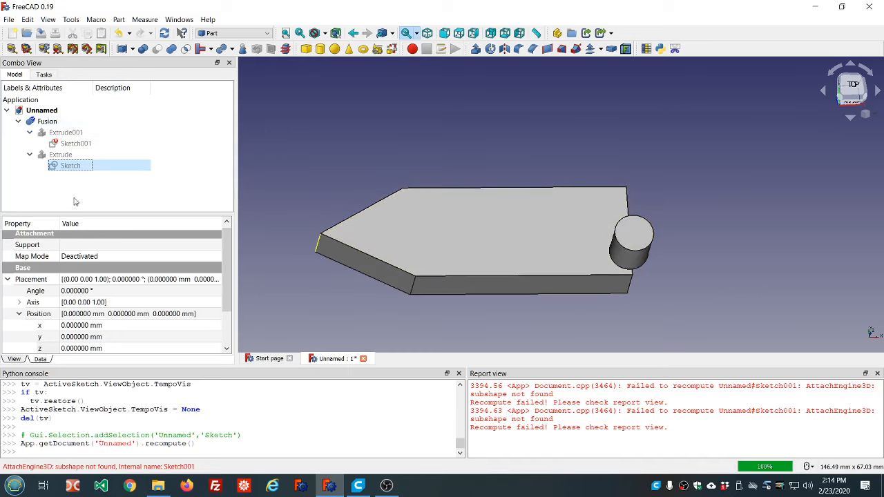
- Examine the circle sketch, the base sketch and the fusion in the model tree for their attachment and properties
left_click(76, 147)
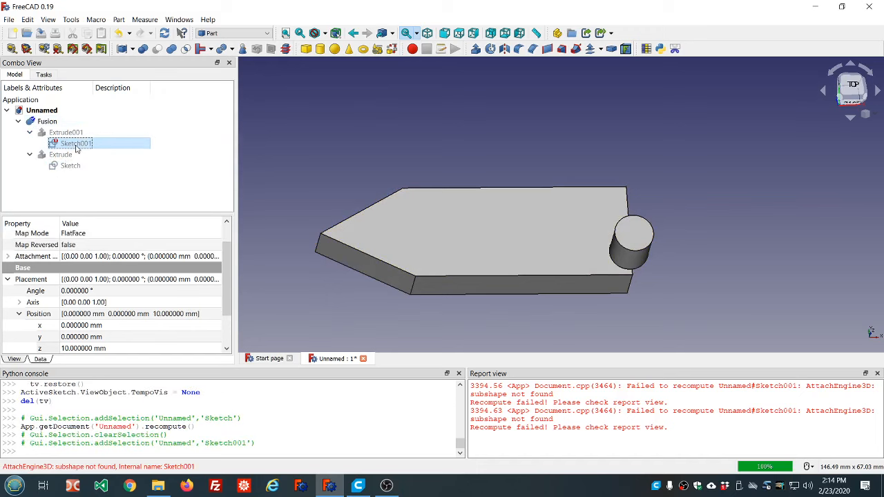
left_click(71, 169)
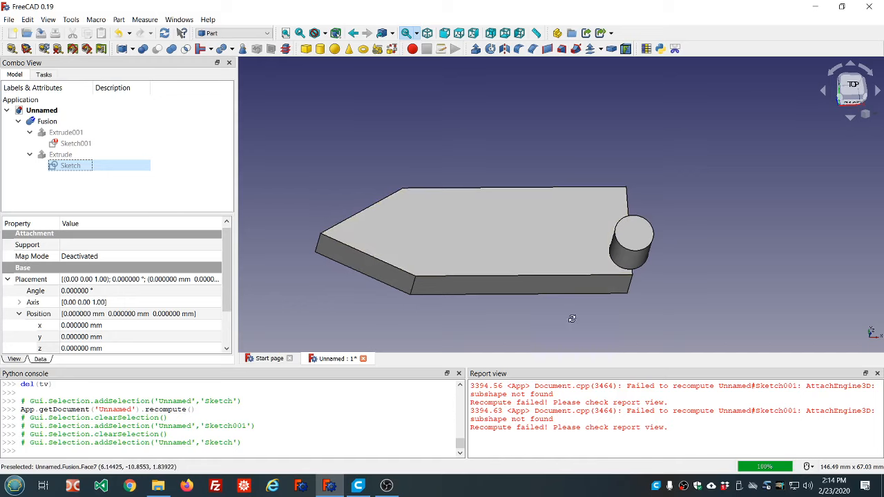
middle_click_drag(572, 319, 570, 312)
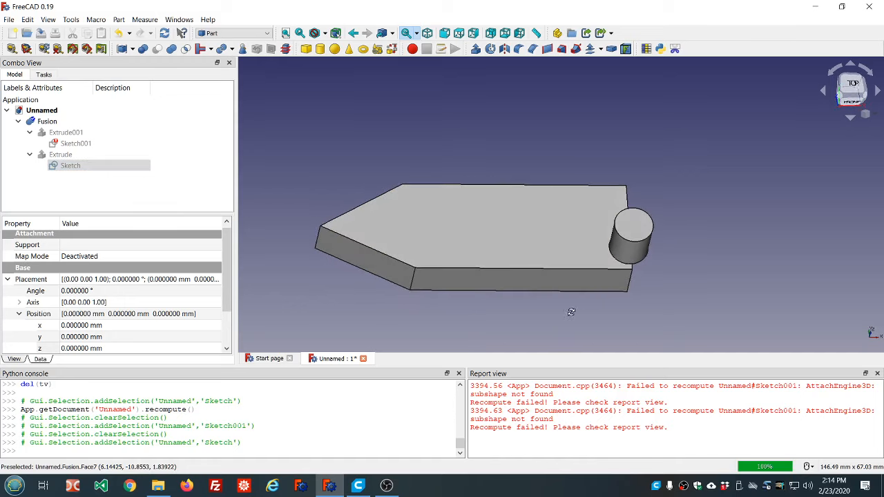
left_click(47, 123)
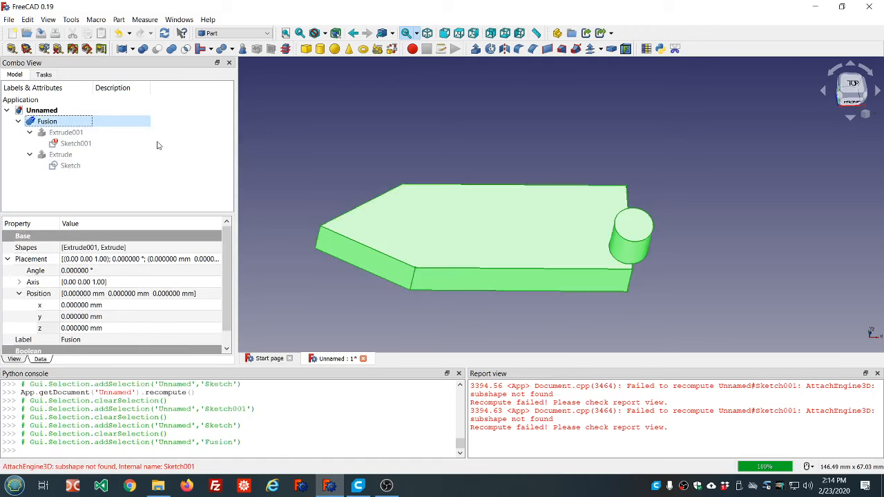
- Delete the fusion and the cylinder extrusion, keeping the base extrusion and both sketches
key("Delete")
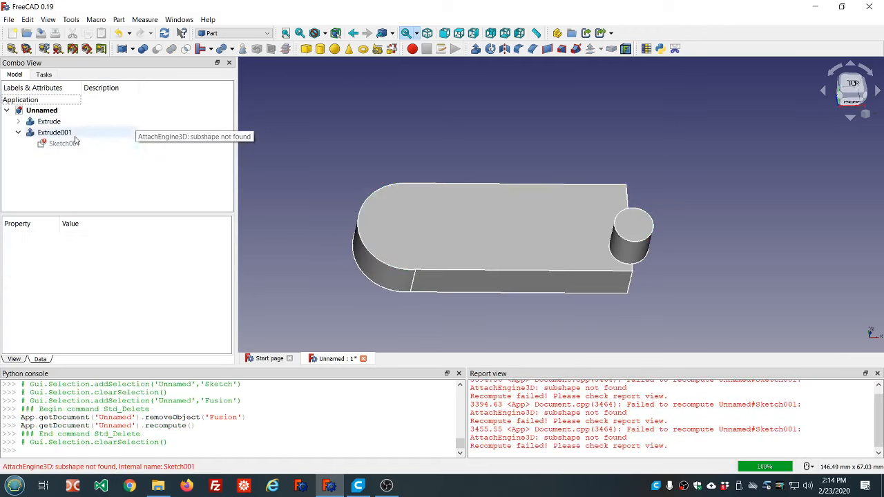
left_click(54, 123)
left_click(58, 134)
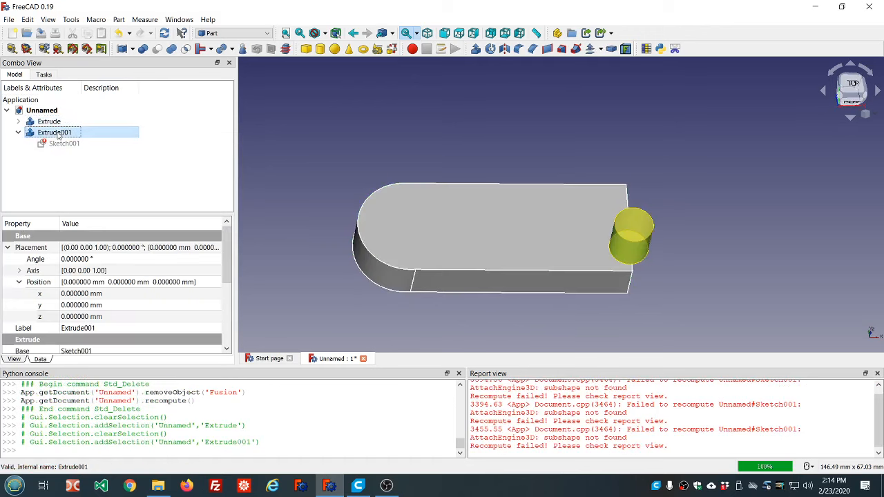
key("space")
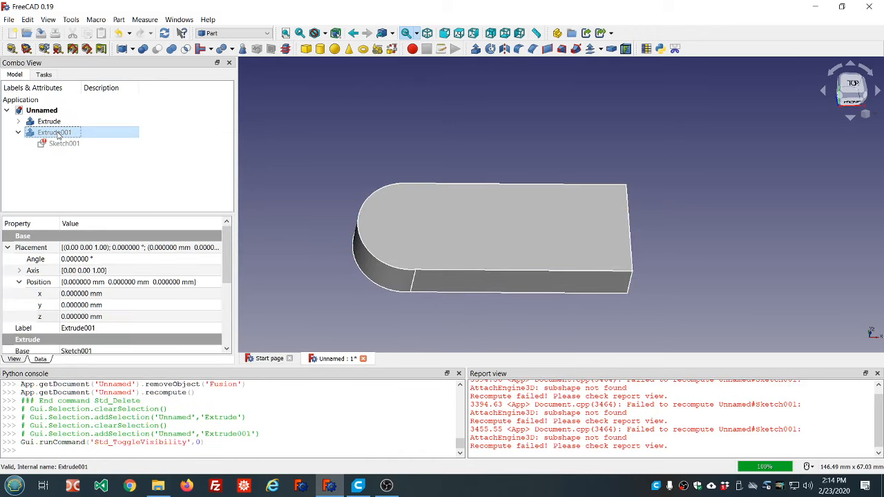
left_click(54, 122)
left_click(55, 133)
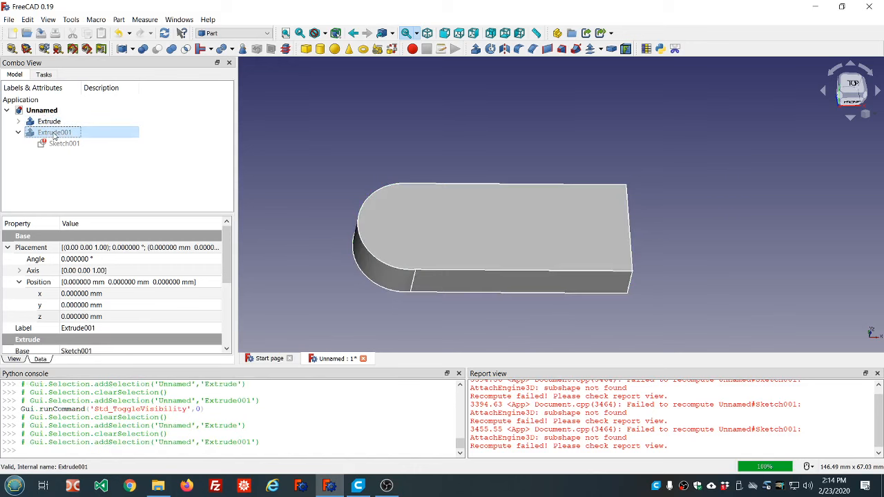
key("Delete")
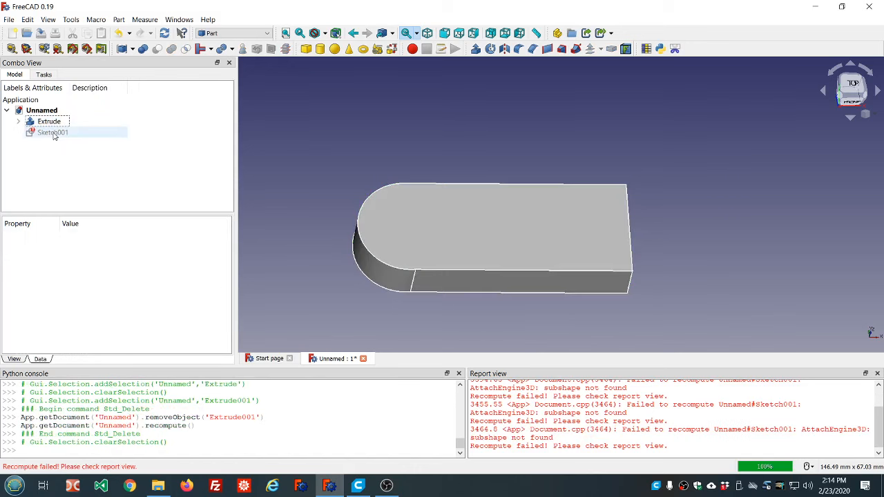
- Delete the base extrusion, accepting the break of the dependent circle sketch, and clear the report view's messages
left_click(53, 123)
key("Delete")
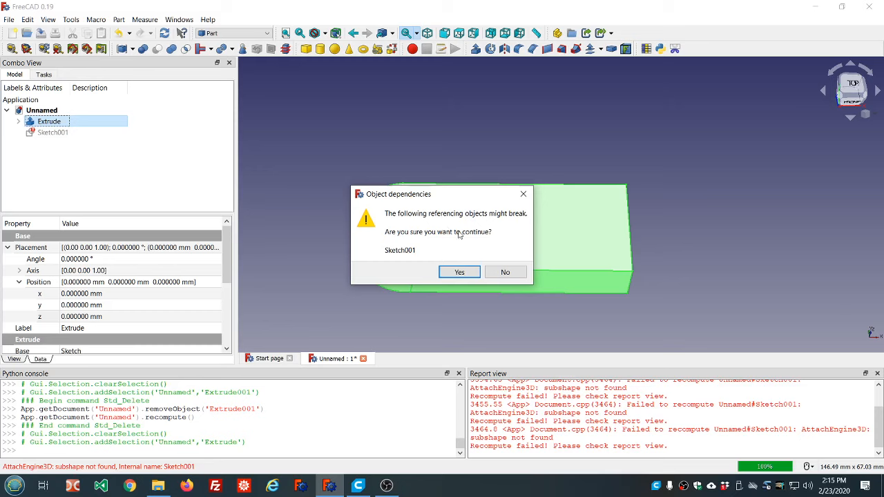
left_click(460, 273)
right_click(536, 406)
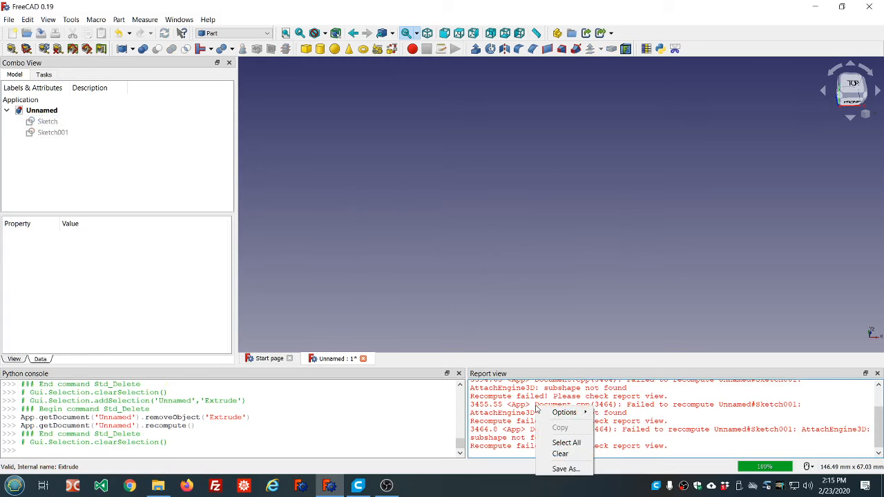
left_click(555, 453)
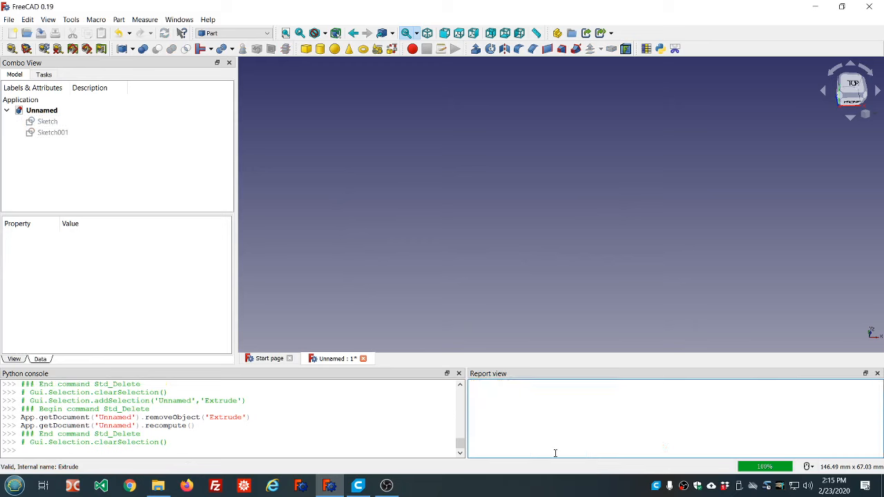
- Make the base sketch and the circle sketch visible
left_click(46, 122)
key("space")
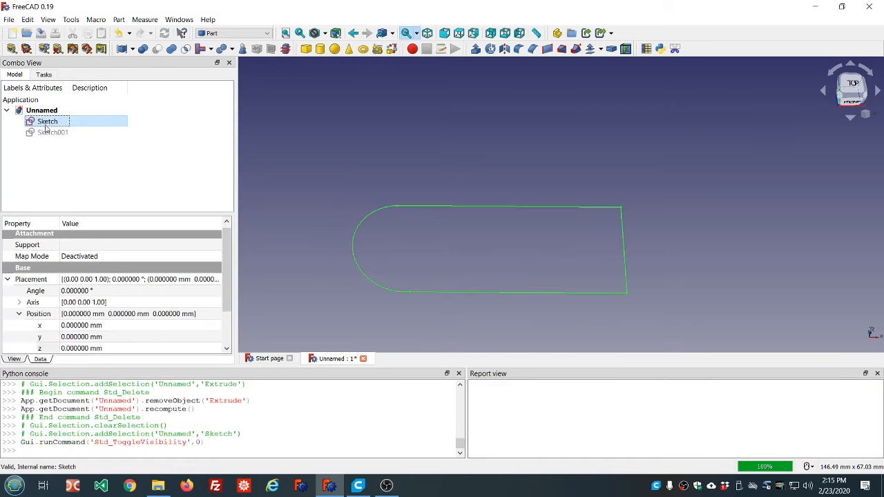
left_click(48, 132)
key("space")
- In the base sketch, turn the two slanted tip lines into normal geometry and the arc into construction geometry, and finish the sketch
left_click(47, 124)
double_click(47, 122)
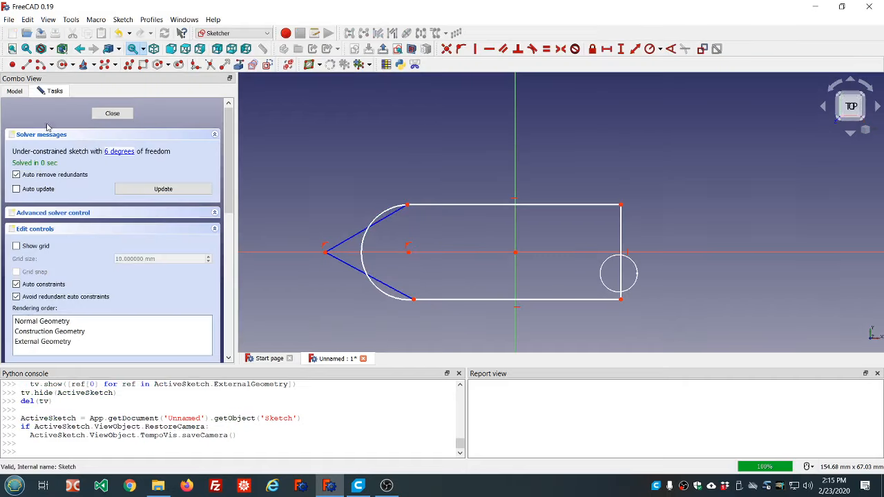
left_click(361, 234)
left_click(349, 264)
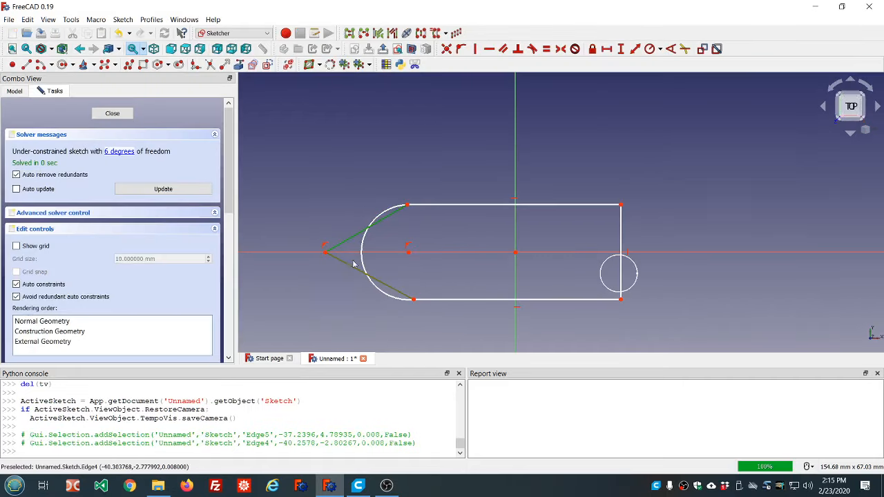
left_click(361, 261)
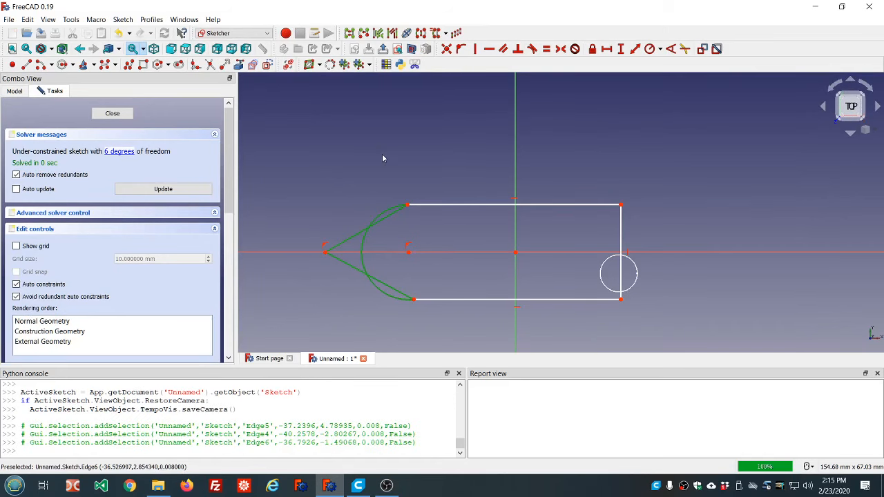
left_click(343, 178)
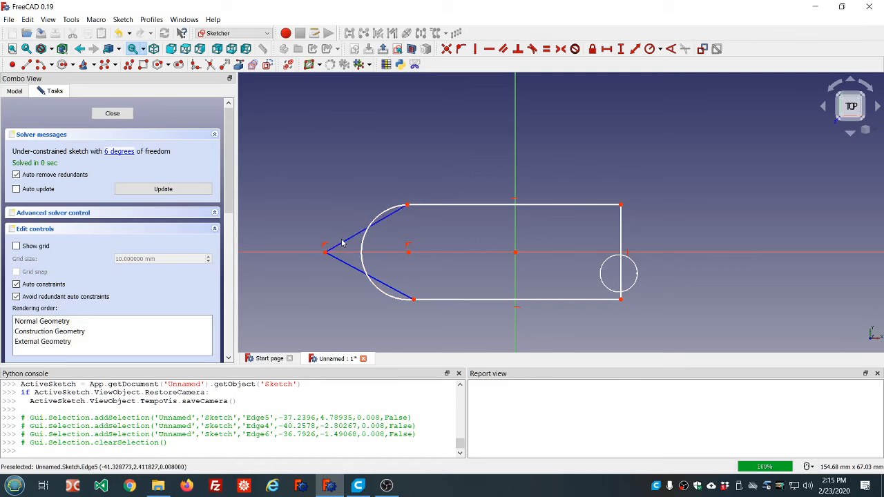
left_click(342, 244)
left_click(343, 266)
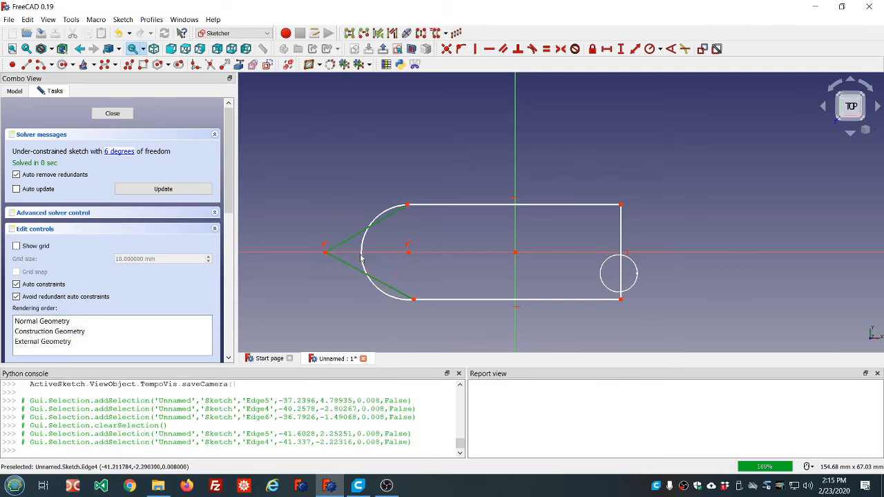
left_click(361, 257)
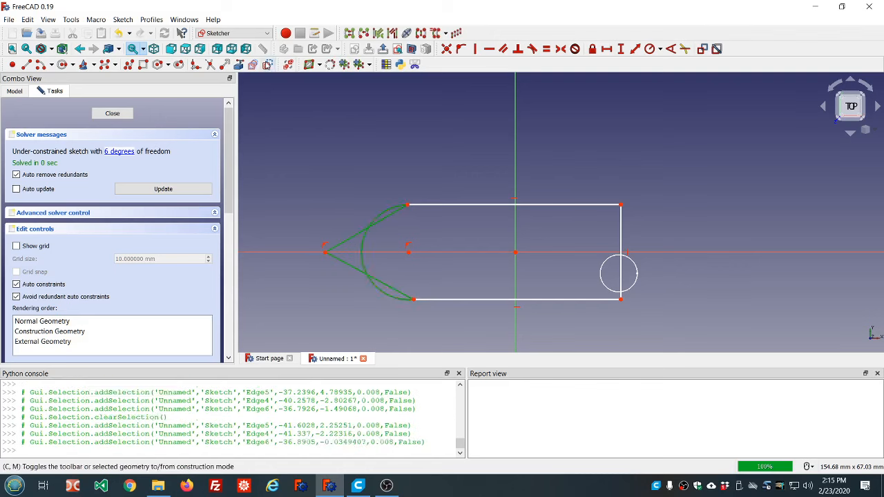
left_click(268, 64)
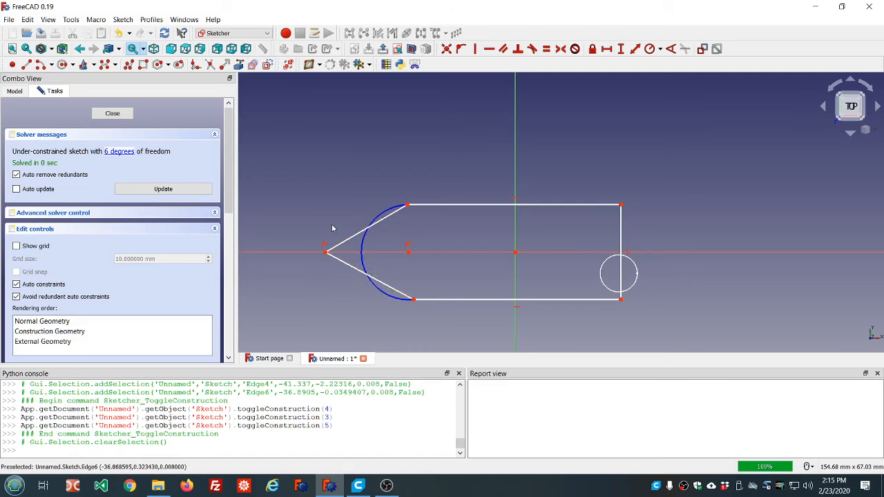
left_click(112, 114)
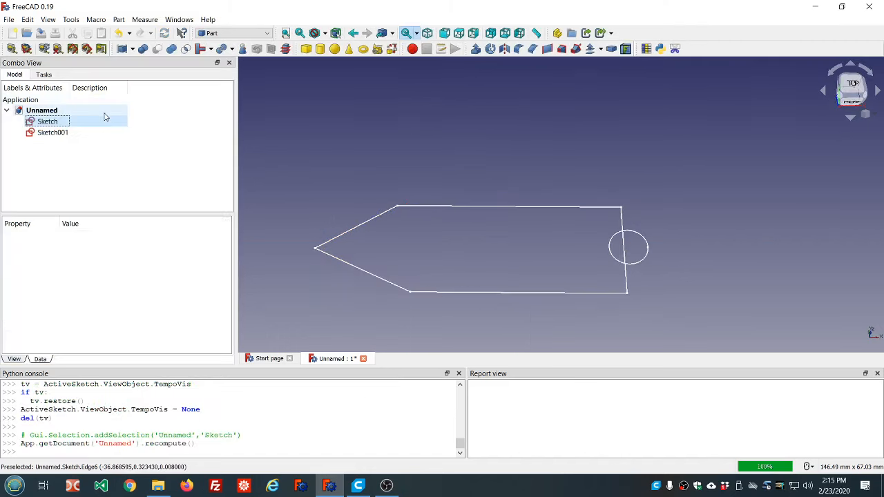
- Extrude the base sketch 10 mm along its normal as a solid
left_click(475, 49)
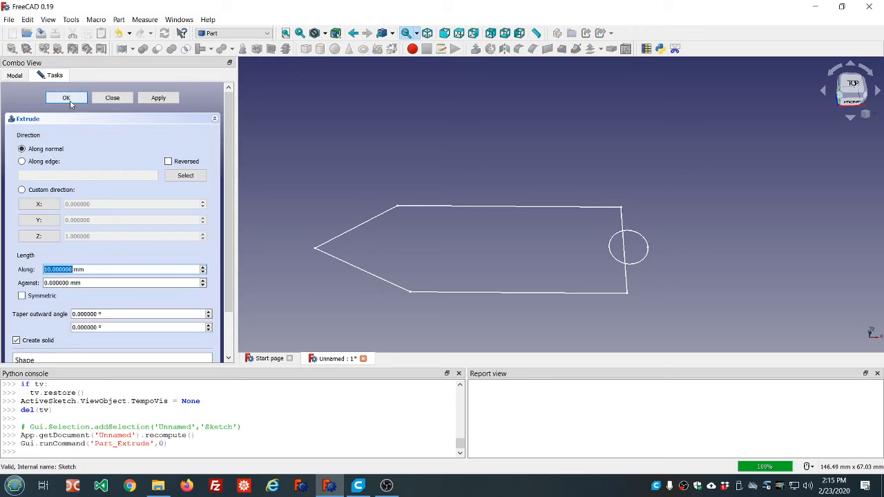
left_click(66, 98)
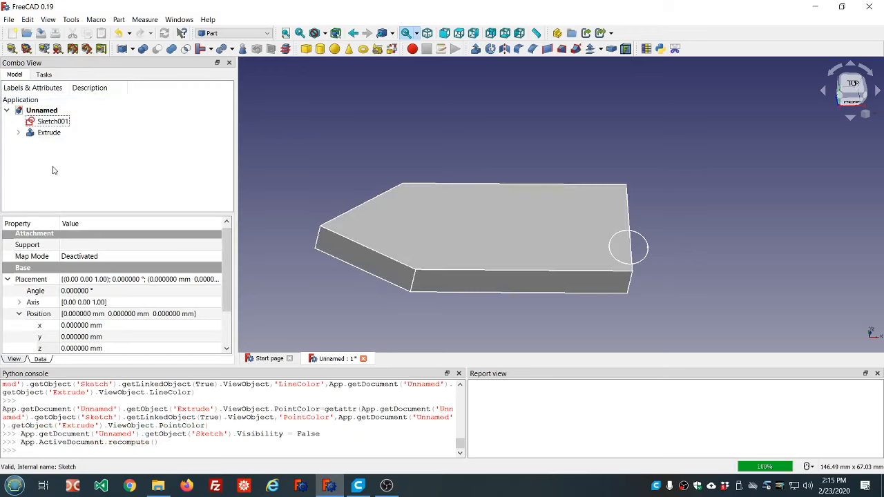
- Detach the circle sketch by setting its attachment mode to Deactivated, and recompute the document
left_click(53, 122)
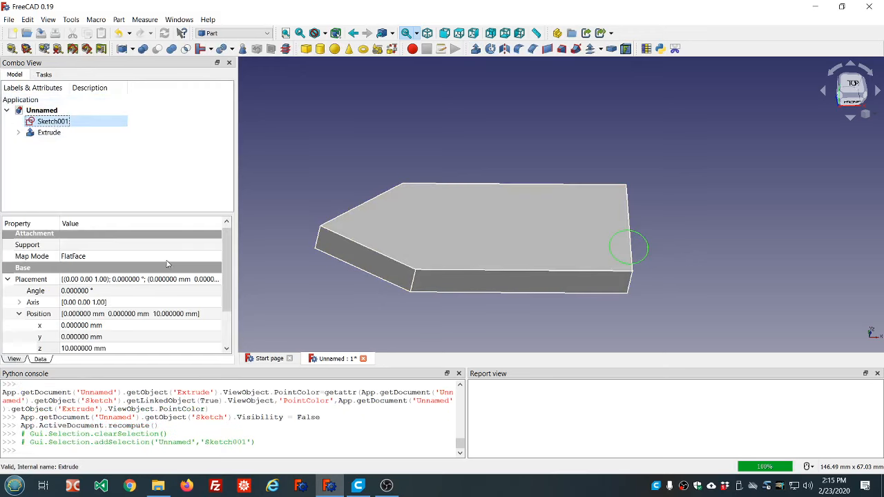
left_click(172, 258)
left_click(215, 256)
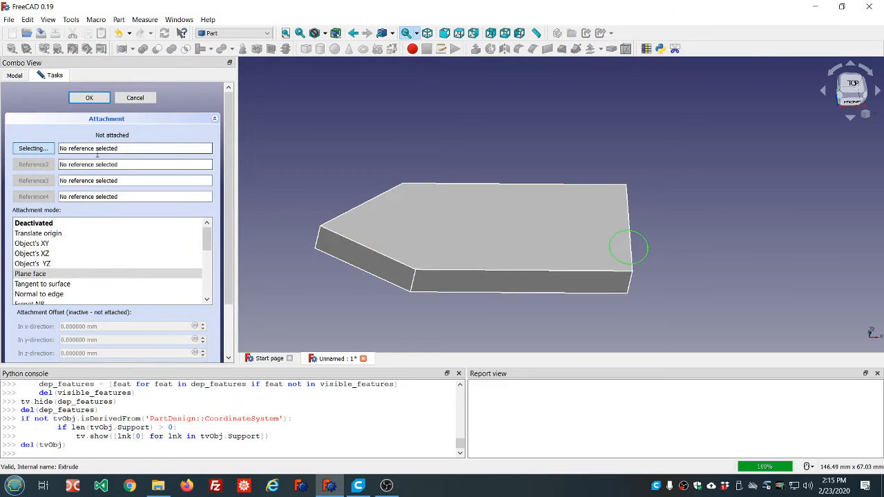
left_click(49, 224)
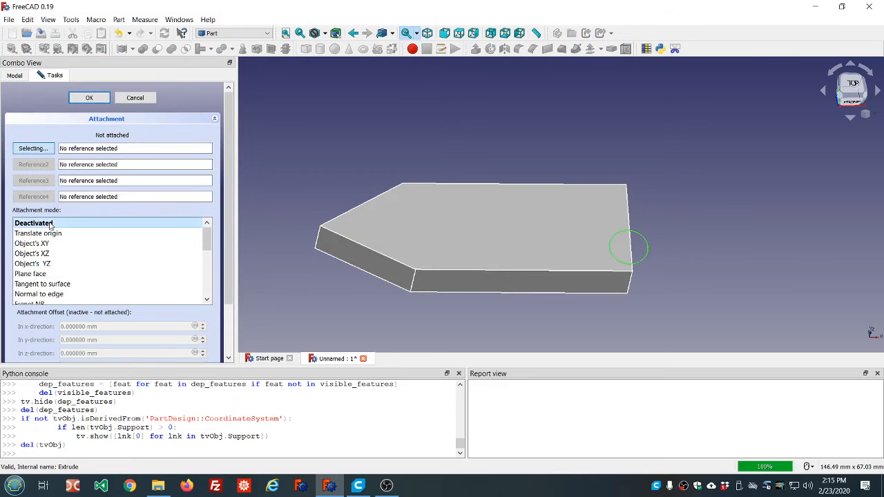
left_click(89, 97)
left_click(164, 172)
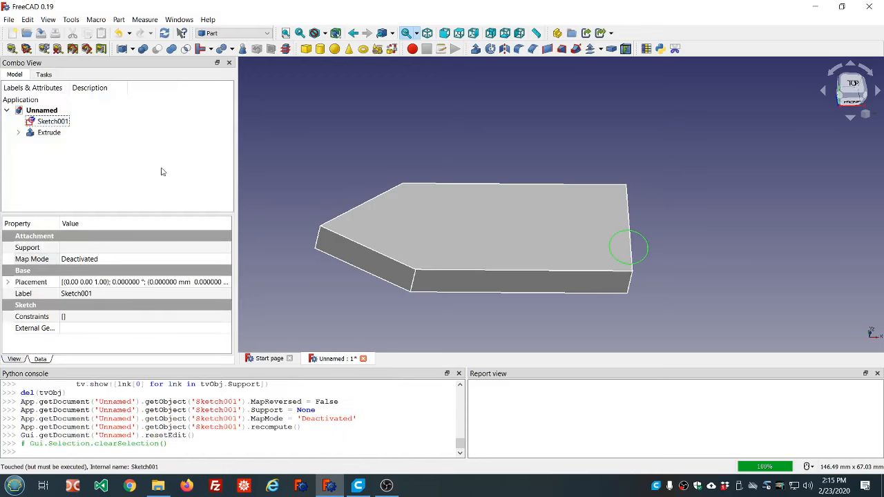
left_click(164, 33)
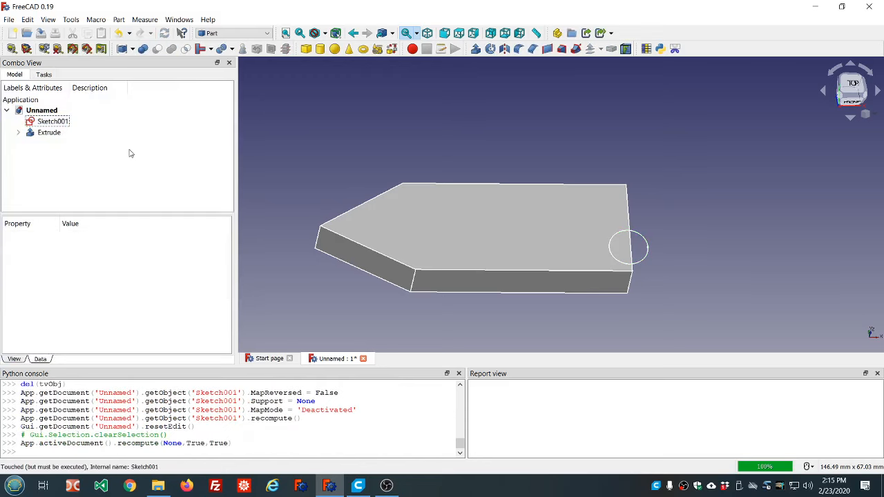
- Delete the detached circle sketch and switch to the Sketcher workbench
left_click(53, 122)
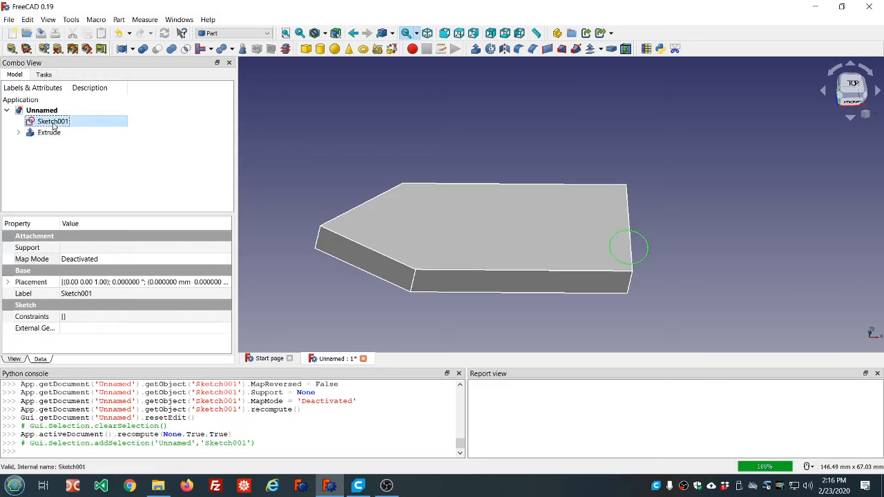
key("Delete")
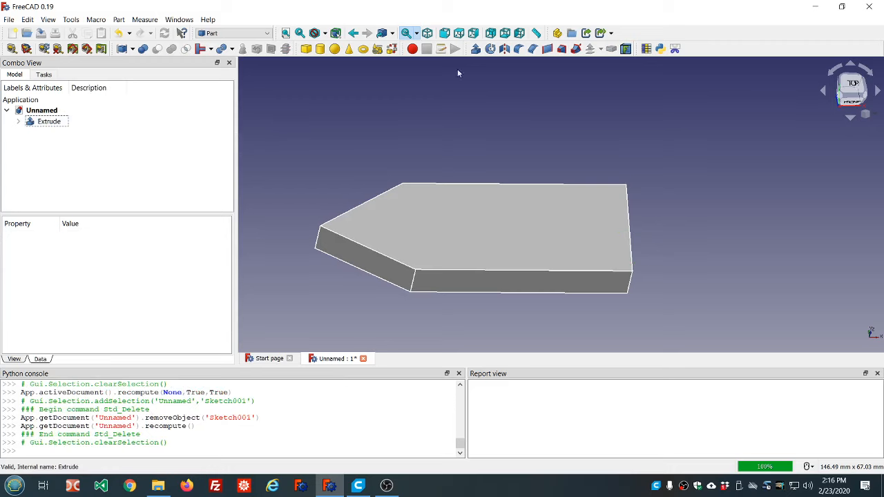
left_click(267, 34)
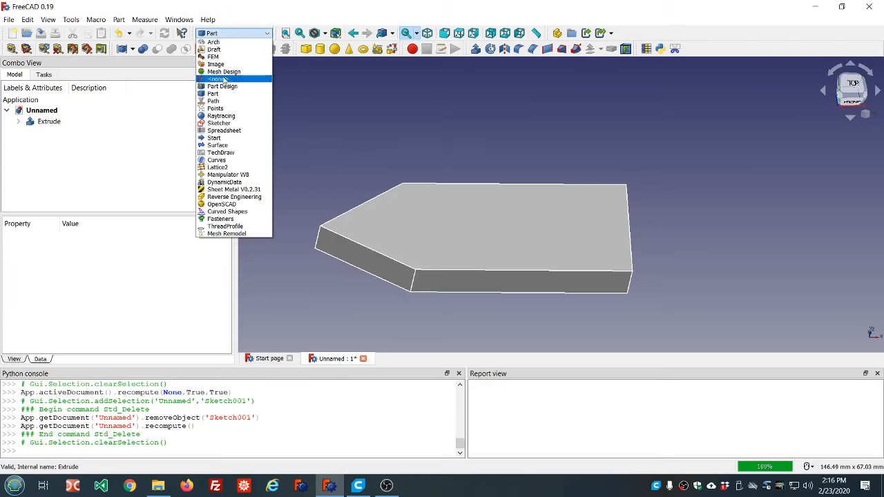
left_click(217, 123)
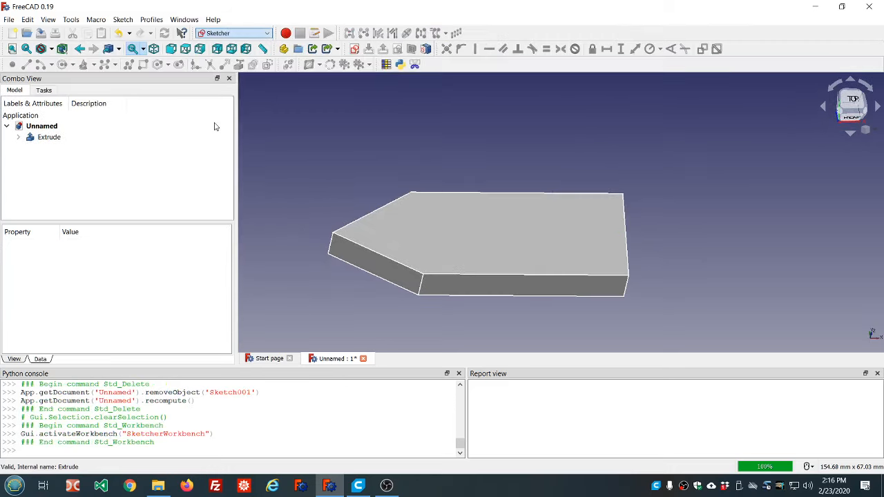
left_click(355, 50)
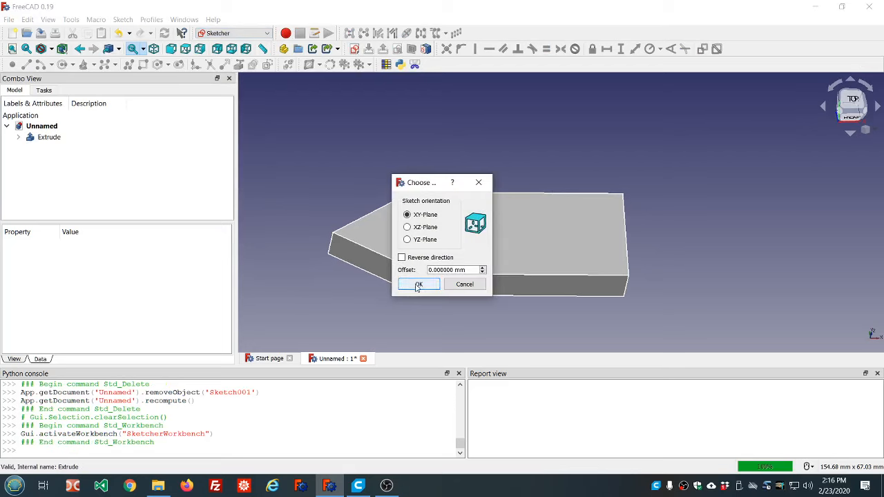
left_click(458, 284)
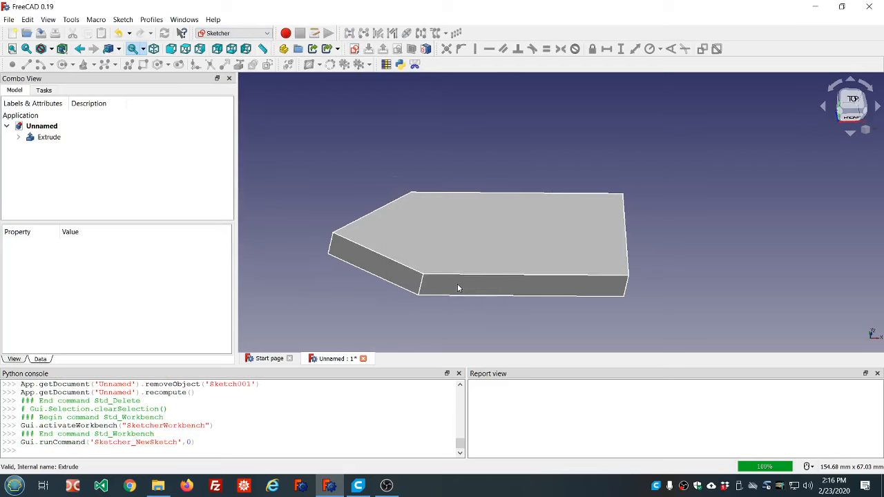
left_click(500, 255)
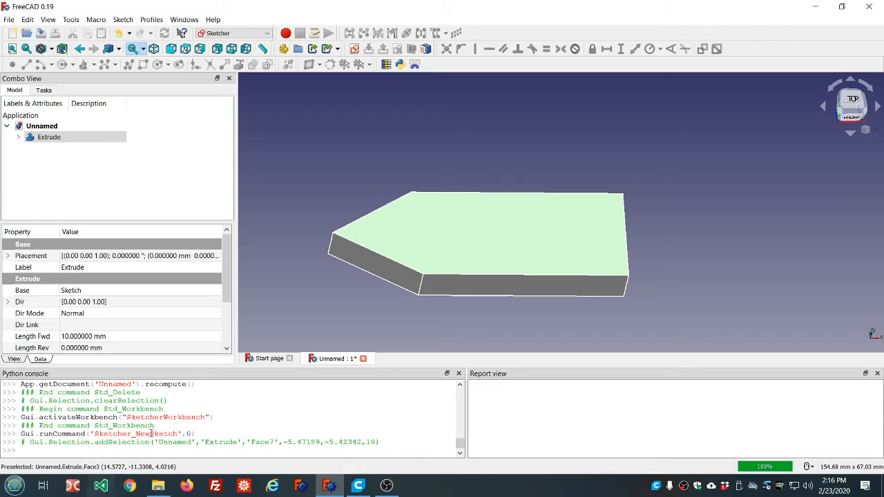
left_click(320, 303)
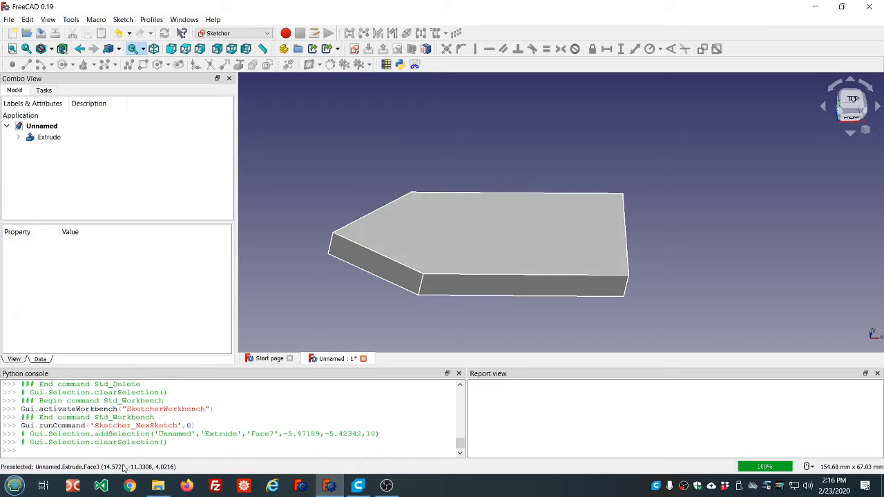
- Create a new sketch attached to the top face of the pointed extrusion
left_click(523, 242)
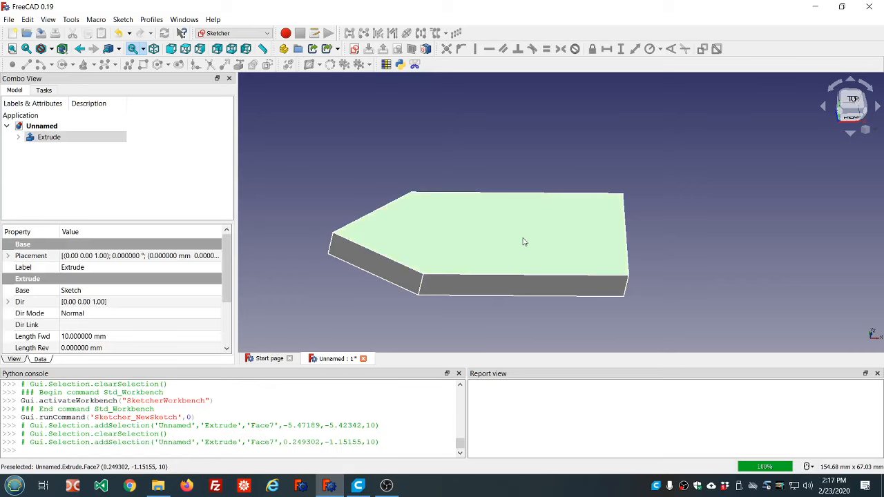
left_click(354, 49)
left_click(449, 256)
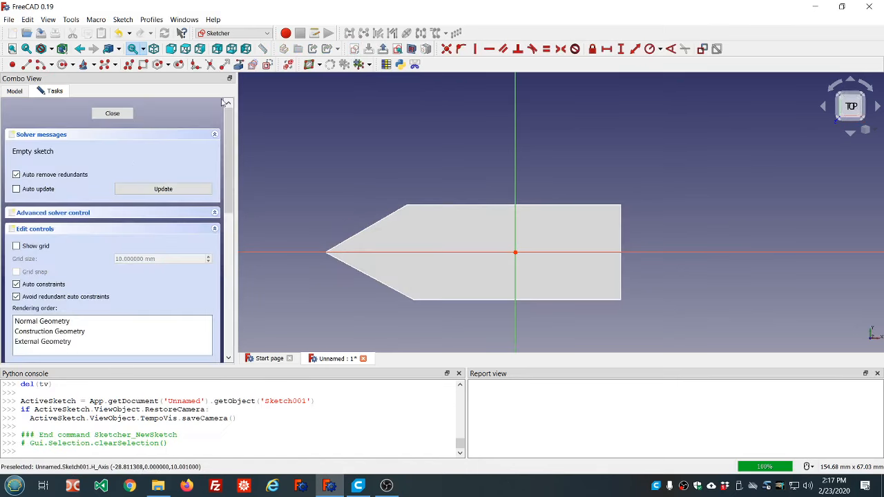
- Draw a circle overlapping the top face's straight end edge, shrink it, move its centre to about (24.1, -5.4), and close the sketch
left_click(61, 64)
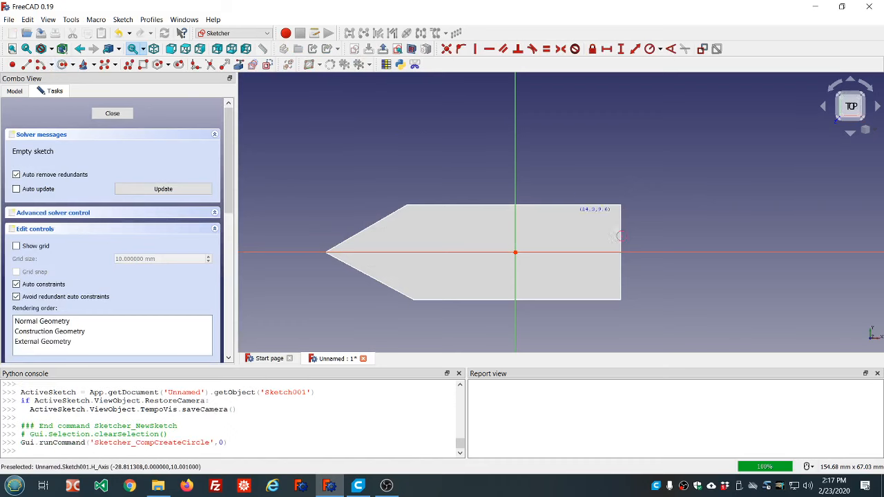
left_click(595, 276)
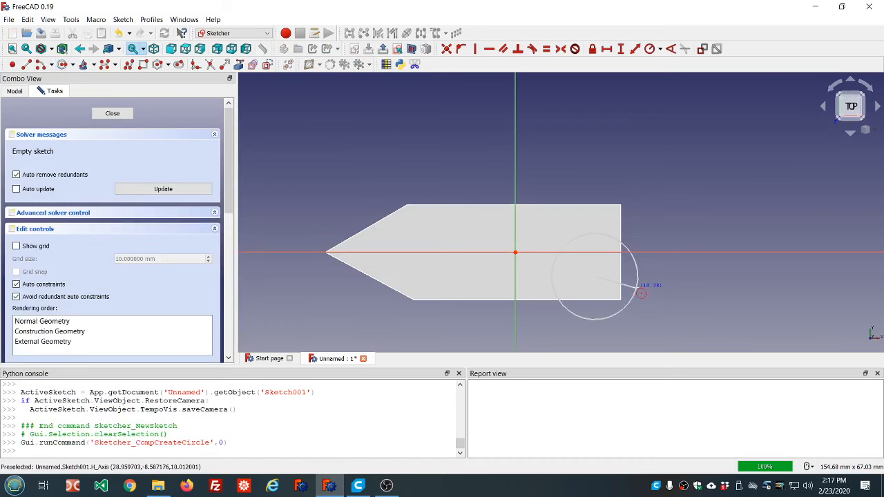
left_click(636, 287)
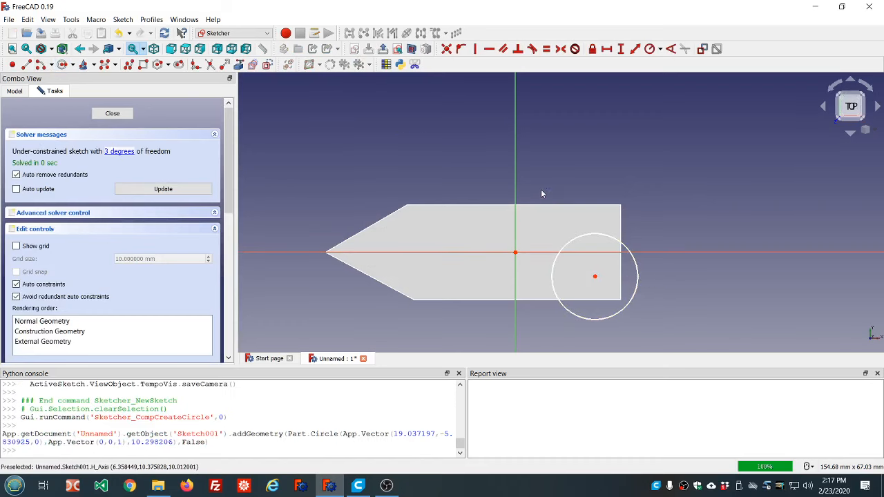
left_click_drag(566, 246, 617, 277)
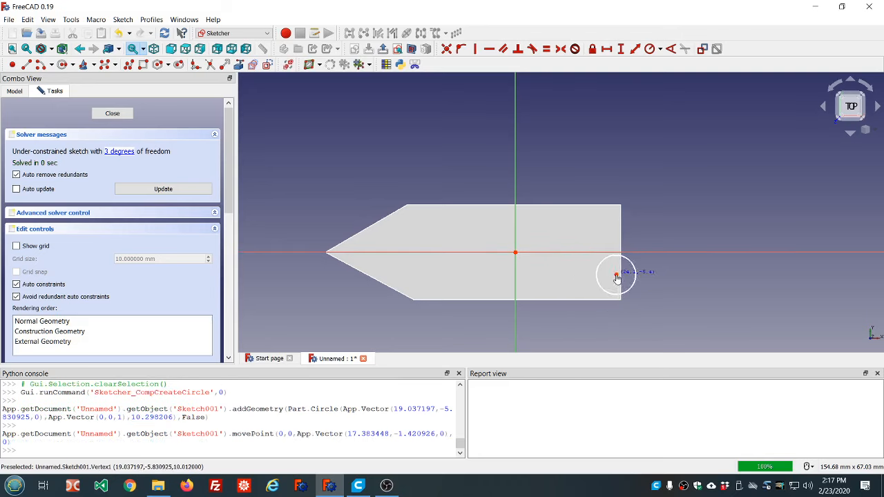
left_click(117, 114)
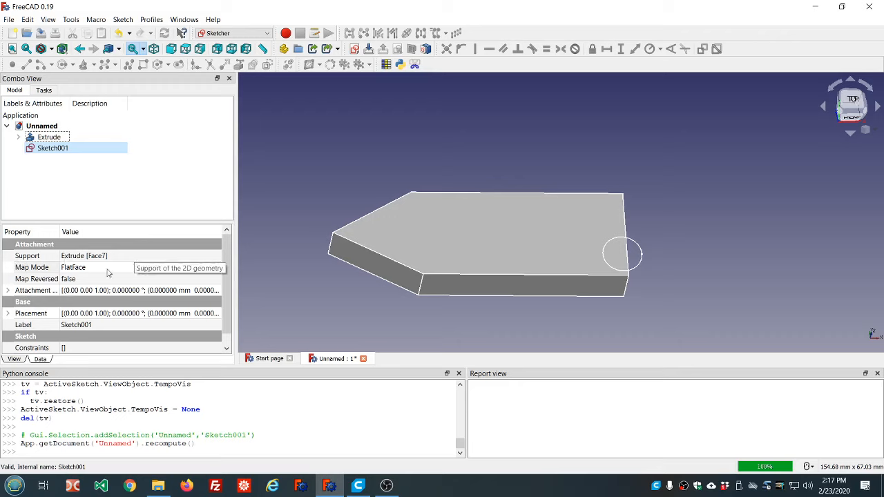
- Review the circle sketch's attachment settings, accept the Plane face mode on Extrude:Face7, and recompute the document
left_click(133, 268)
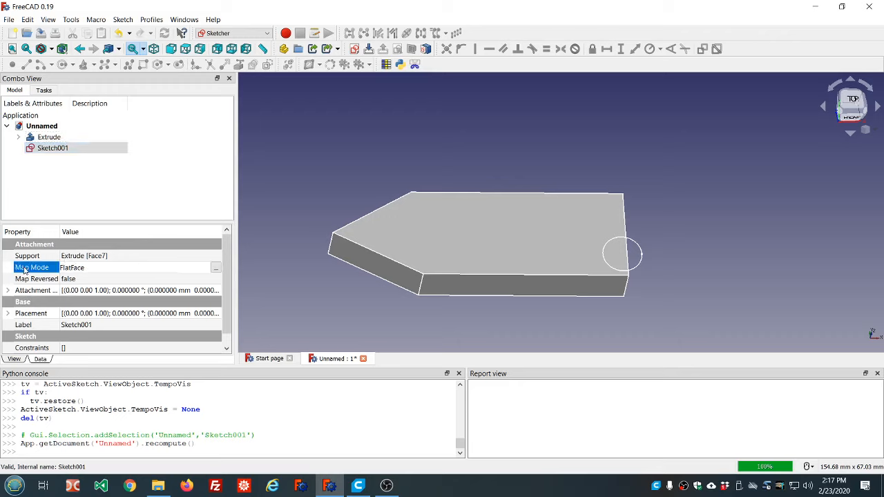
left_click(216, 267)
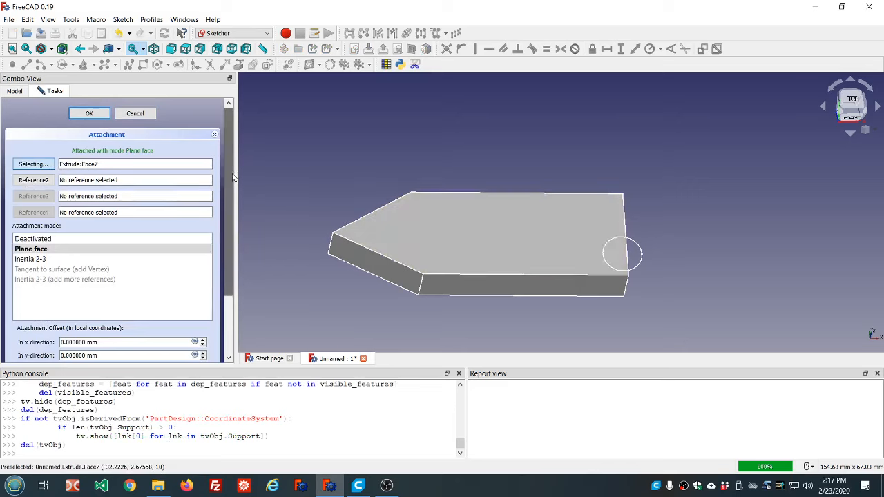
mouse_move(232, 175)
left_mouse_down()
mouse_move(232, 216)
mouse_move(227, 177)
left_mouse_up()
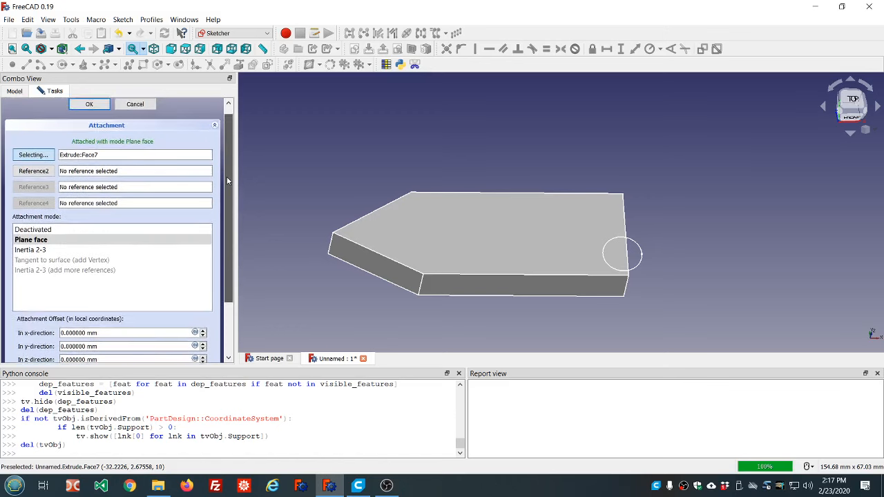
left_click(92, 105)
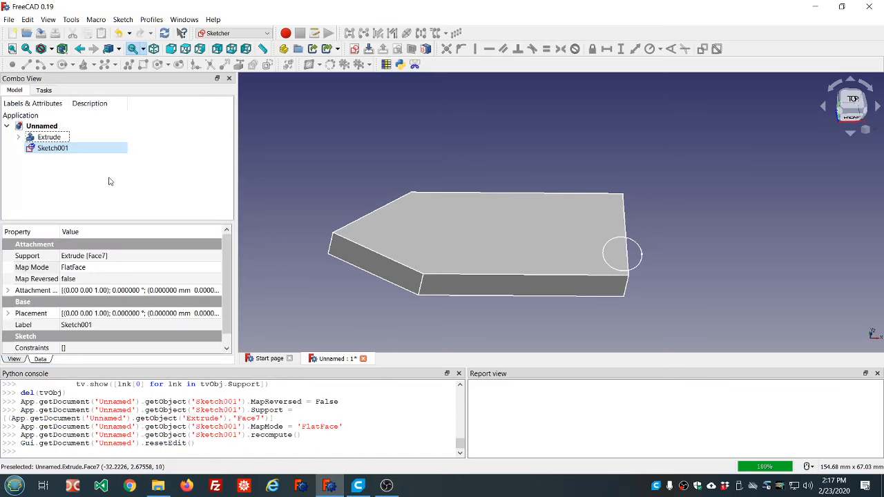
left_click(164, 33)
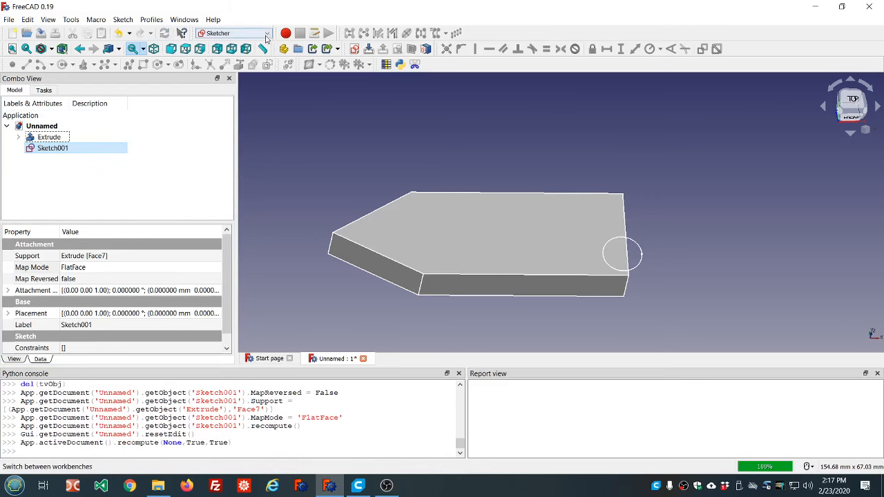
- Switch to the Part workbench and extrude the circle sketch 10 mm along its normal as a solid
left_click(235, 33)
left_click(250, 94)
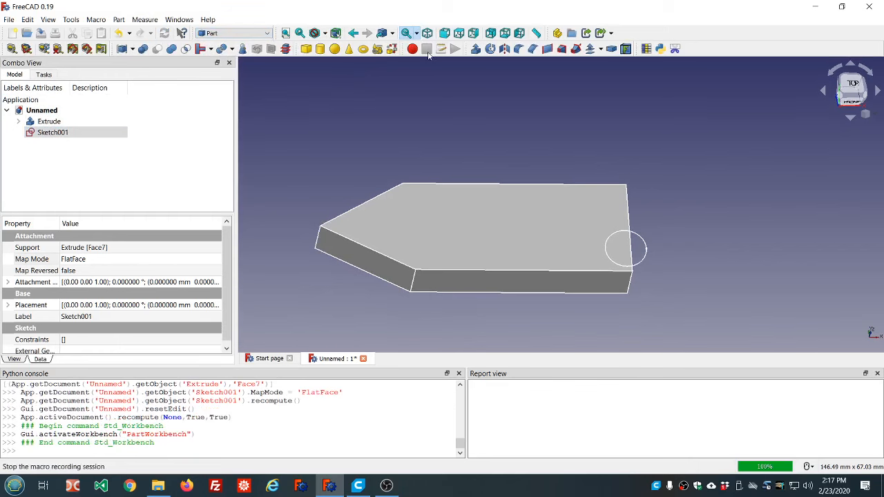
left_click(476, 49)
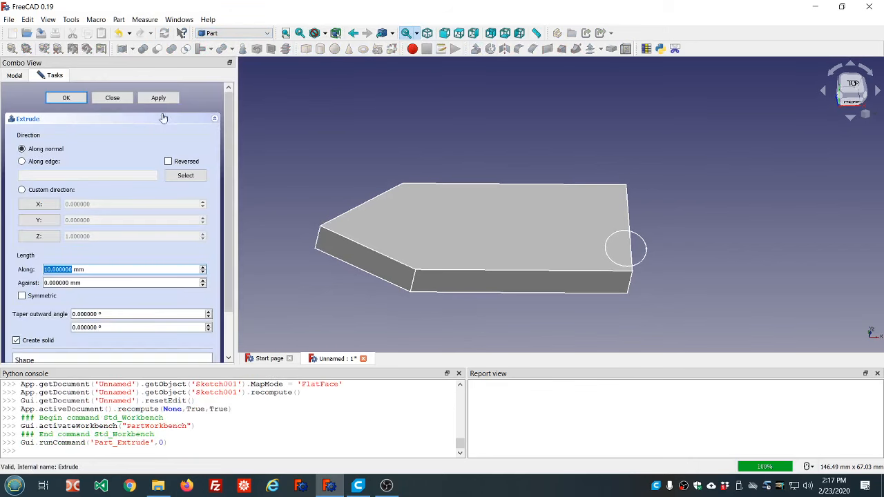
left_click(77, 99)
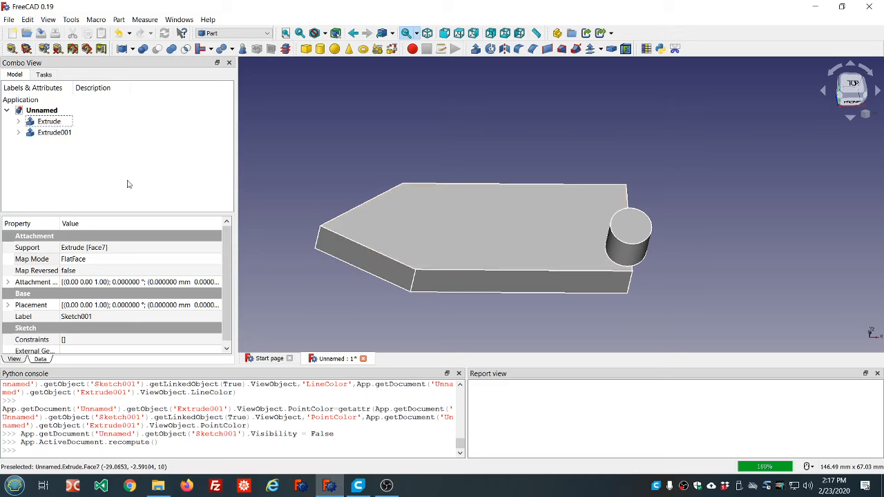
- Fuse the pointed base extrusion and the cylinder extrusion into one union
left_click(50, 122)
left_click(50, 133, "ctrl")
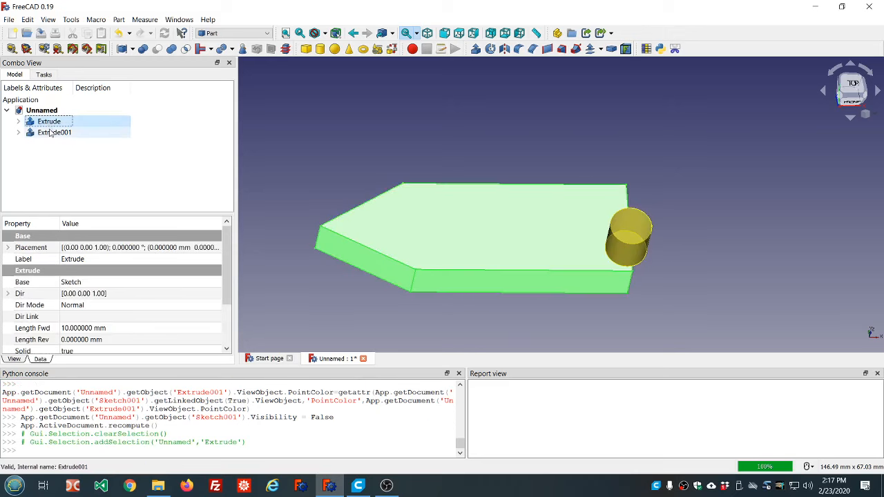
left_click(171, 48)
- In the base sketch, toggle the two pointed lines to construction and the arc to normal geometry, and close the sketch
left_click(17, 122)
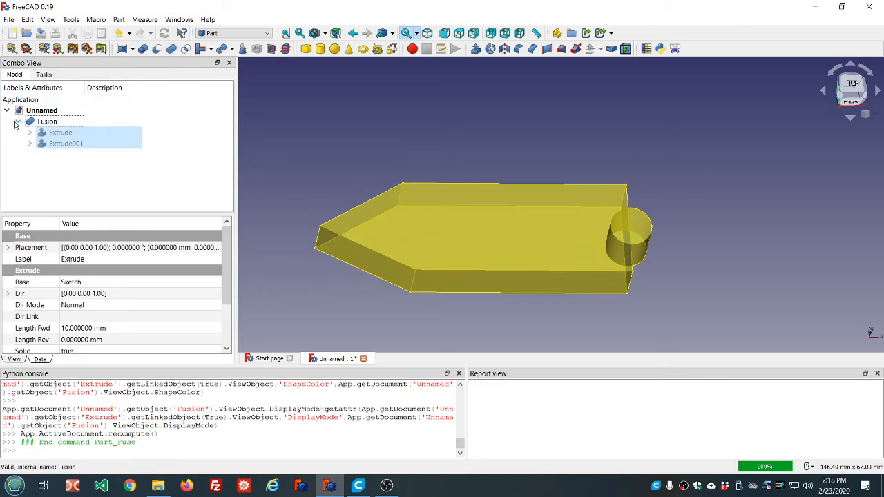
left_click(30, 133)
double_click(69, 144)
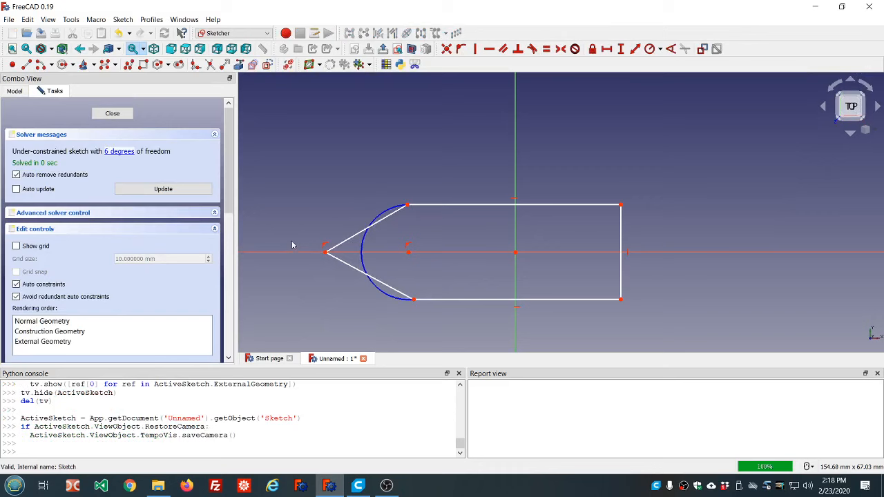
left_click(345, 242)
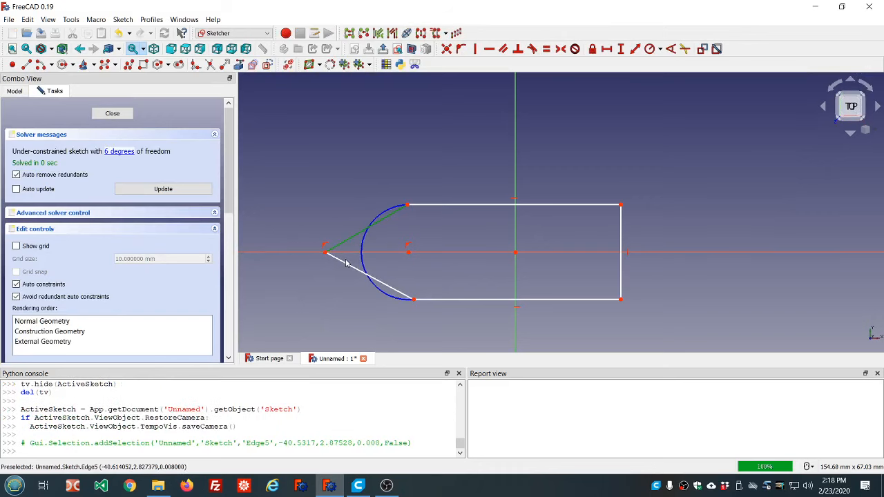
left_click(347, 267)
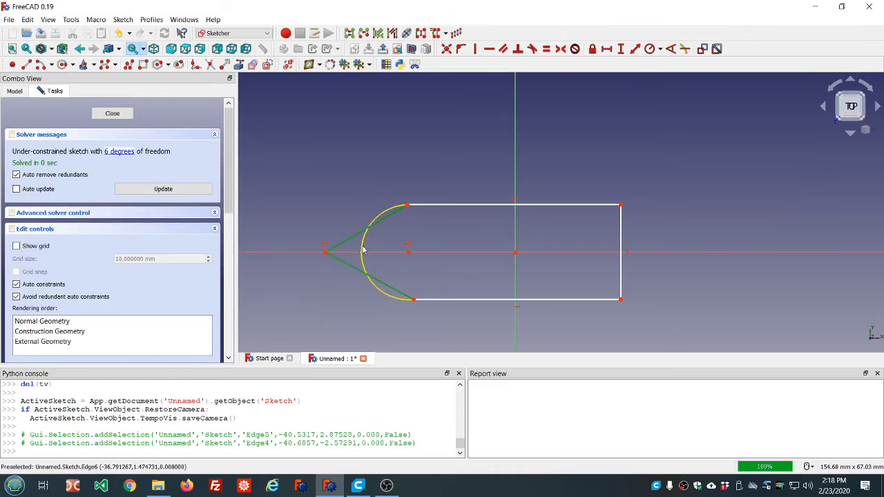
left_click(364, 248)
left_click(267, 65)
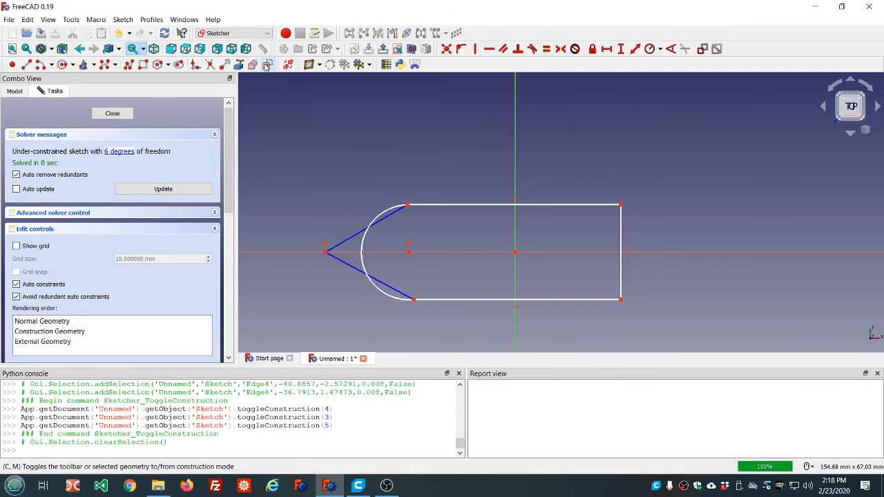
left_click(113, 114)
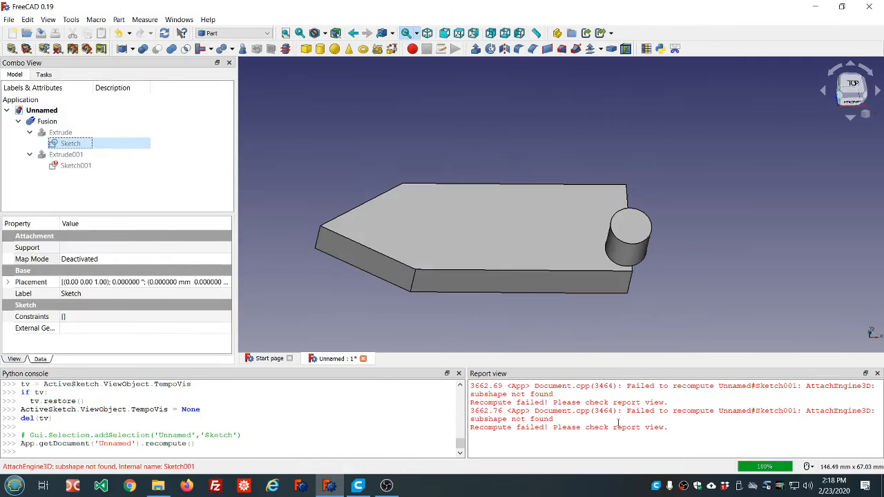
- Delete the fusion while keeping the base and cylinder extrusions
left_click(42, 122)
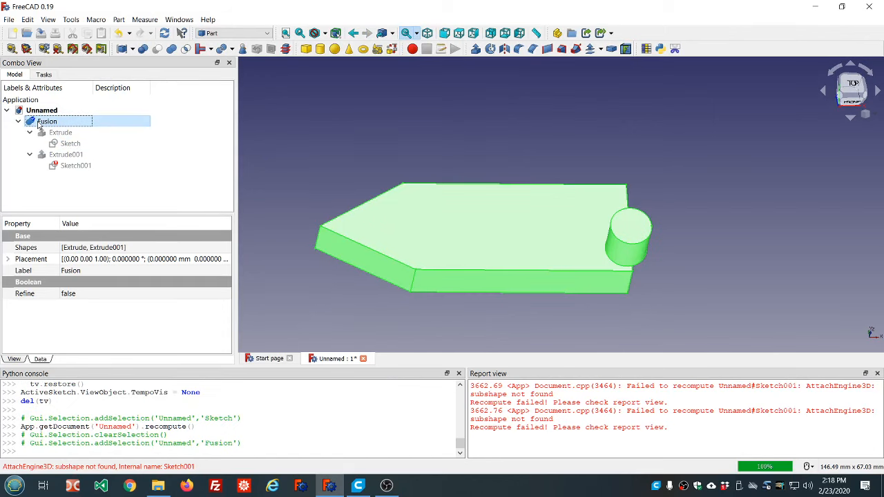
key("Delete")
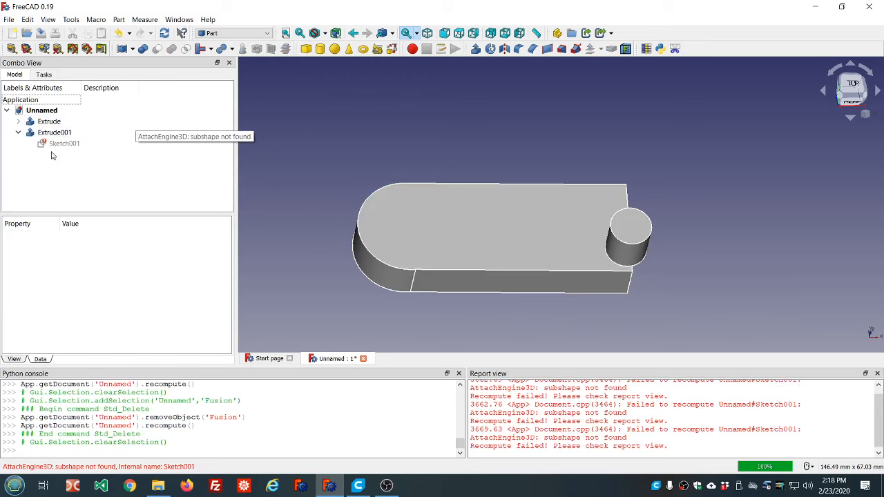
- Open and close the circle sketch for inspection, and examine its attachment settings without changing them
left_click(60, 145)
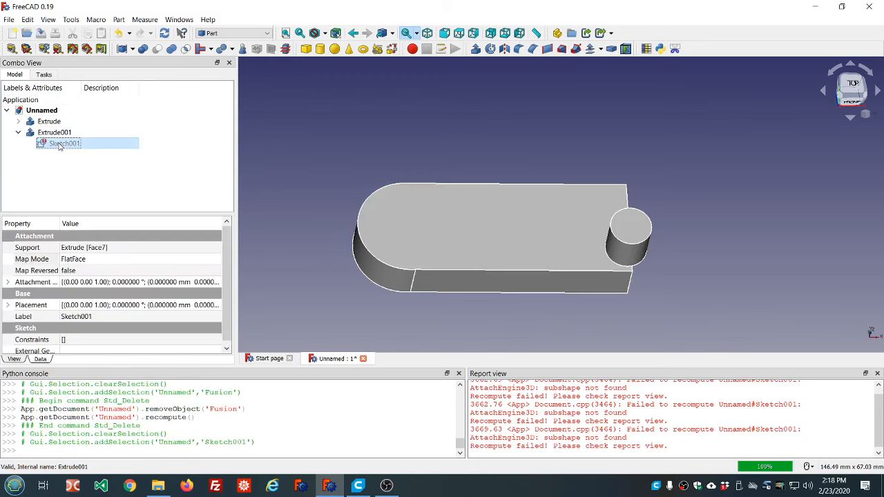
double_click(60, 144)
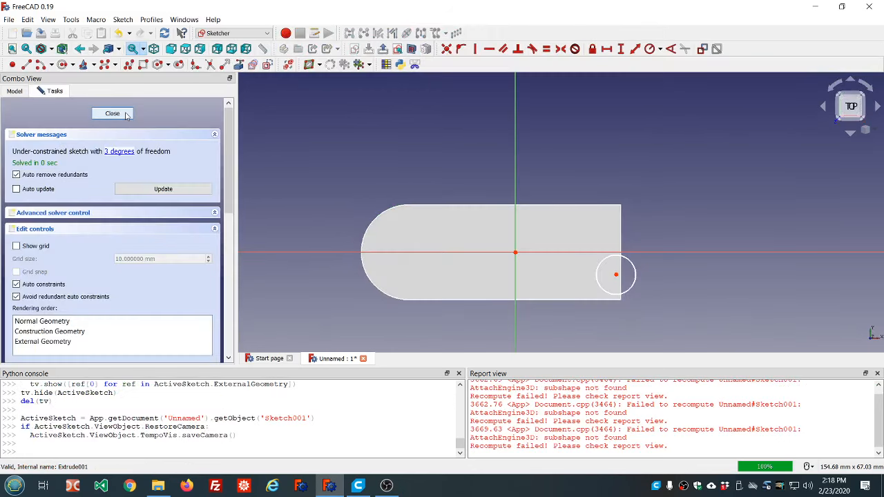
left_click(112, 114)
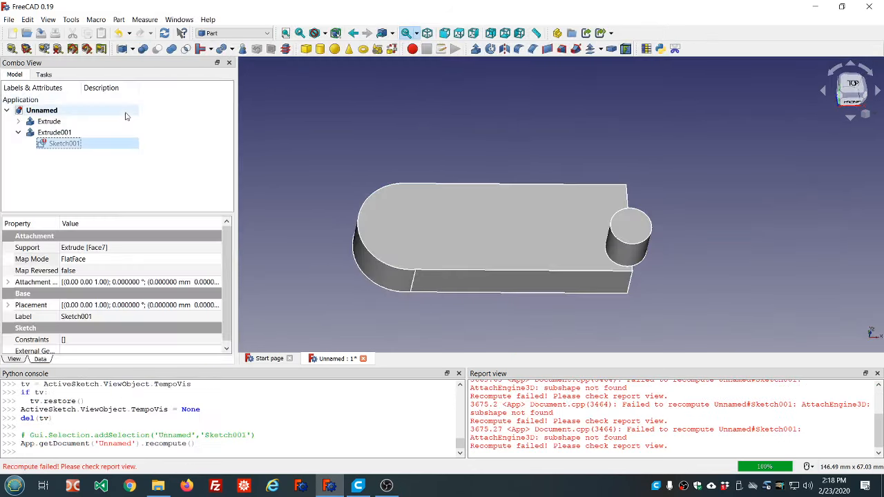
left_click(136, 261)
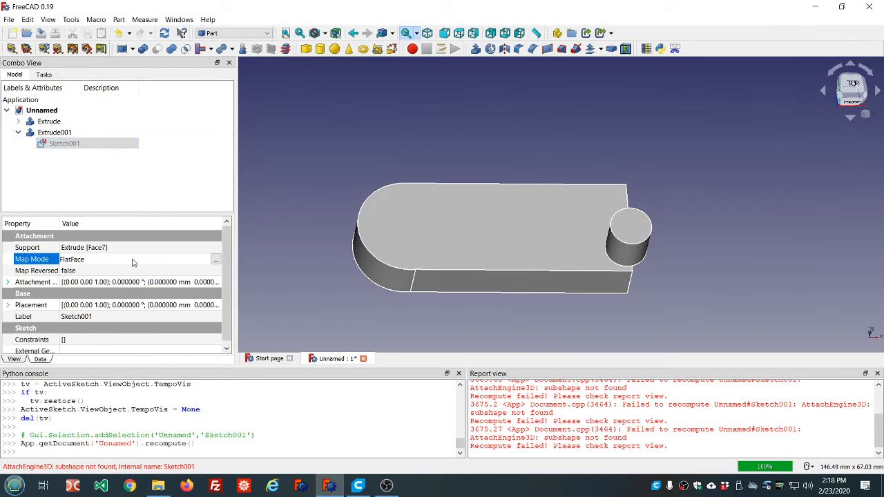
left_click(216, 260)
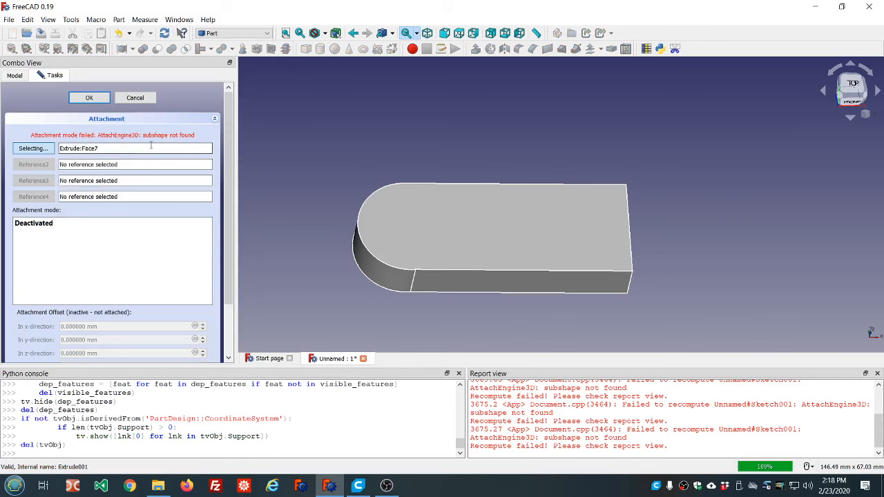
left_click(135, 98)
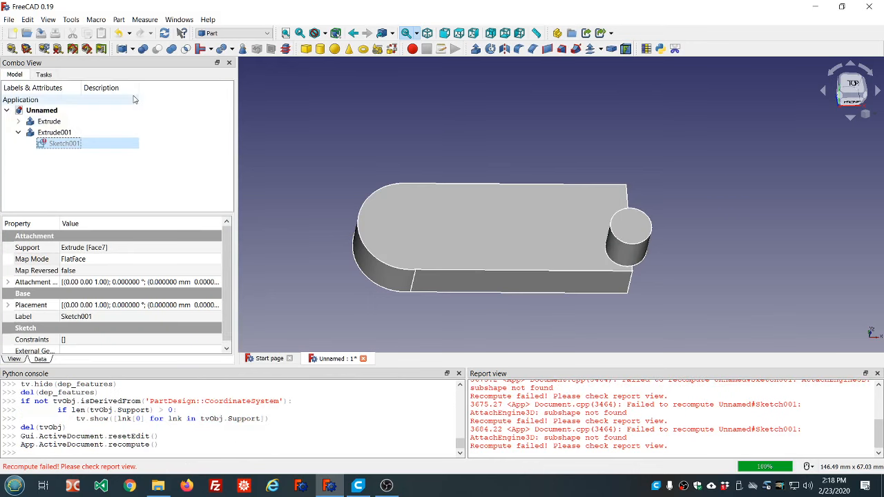
- Hide the cylinder extrusion and select the curved end face of the base to examine it
left_click(54, 132)
key("space")
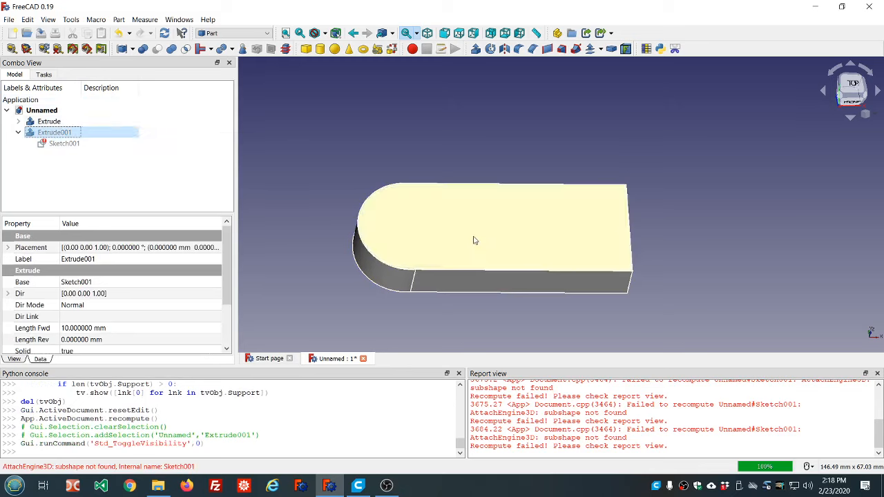
left_click(324, 322)
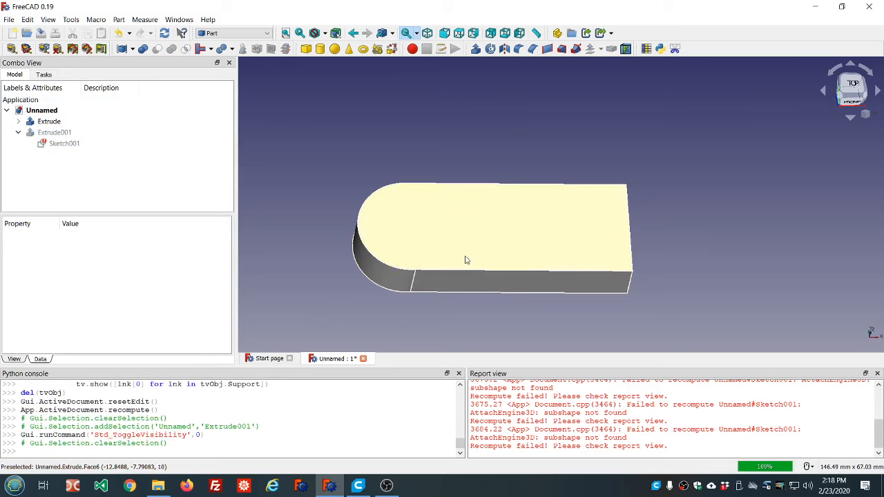
left_click(367, 269)
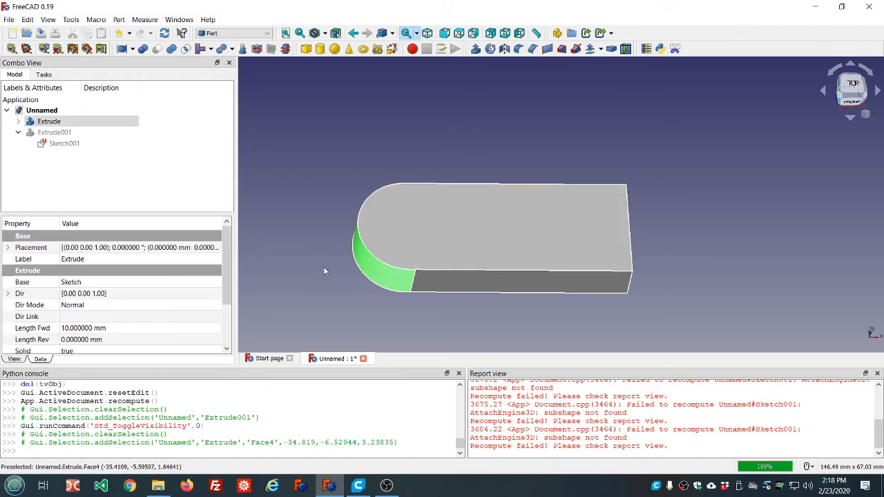
middle_click_drag(324, 271, 483, 257)
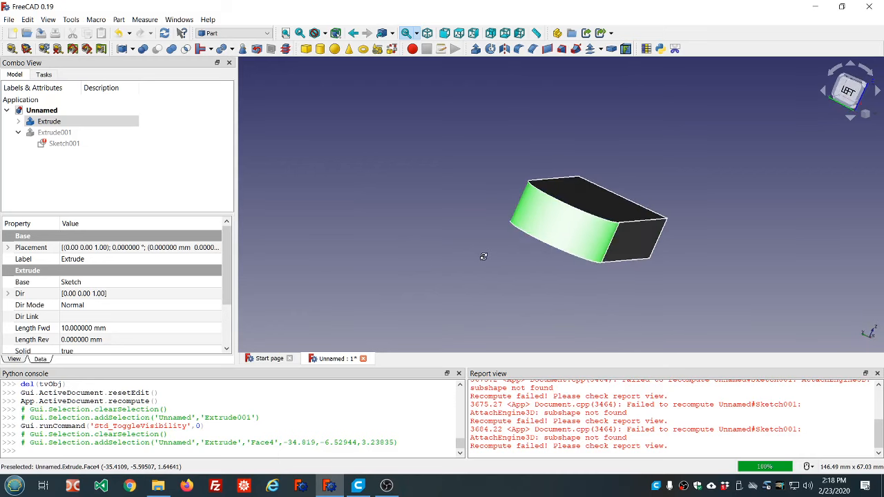
- Toggle the visibility of the base and cylinder extrusions to check each one, leaving only the base shown
key("space")
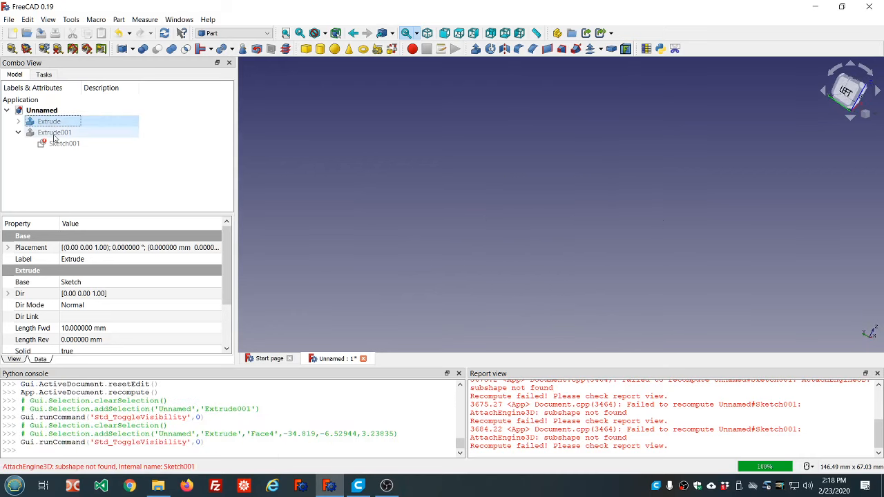
left_click(54, 133)
key("space")
key("space")
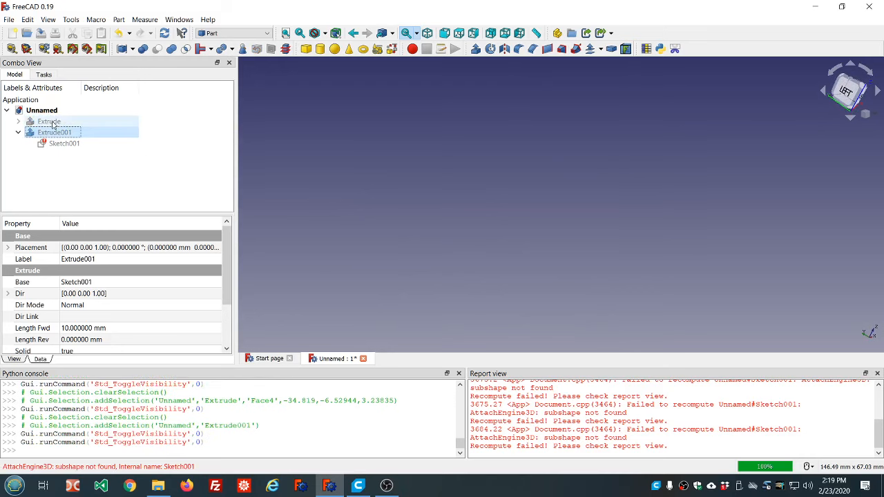
left_click(18, 121)
left_click(54, 122)
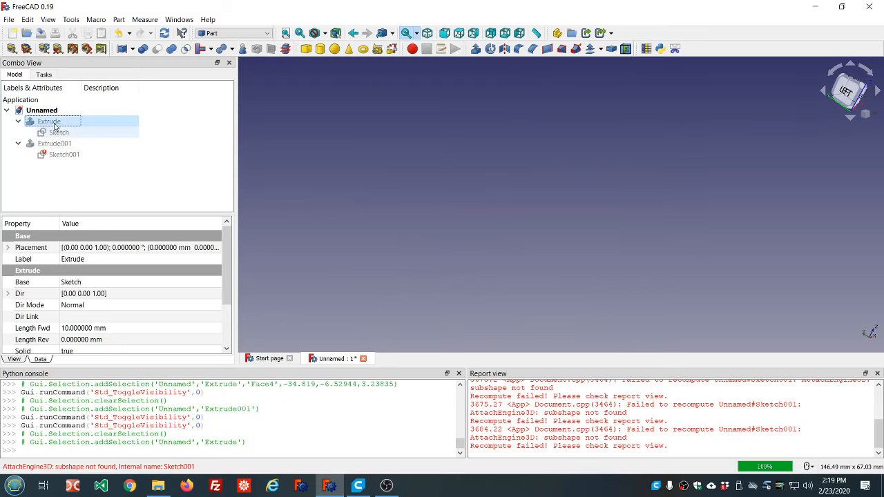
key("space")
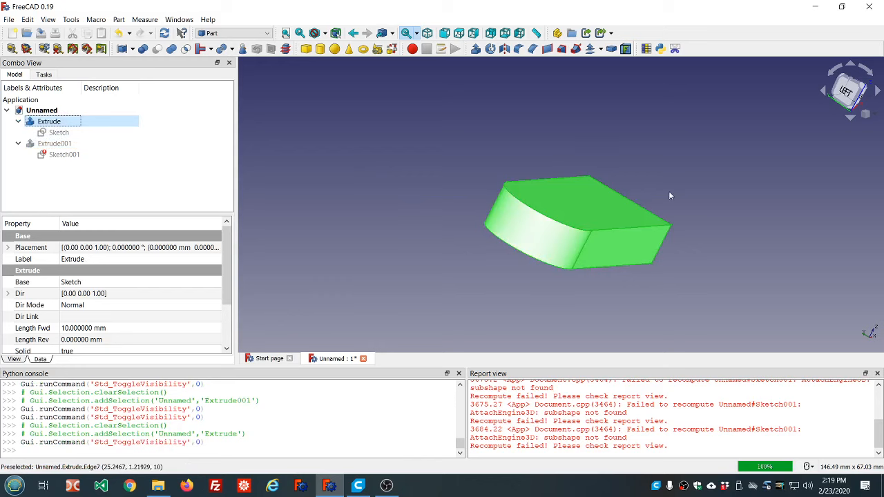
- Select the base's upper face and its flat end face in turn, and examine the solid from several angles
middle_click_drag(668, 191, 645, 208)
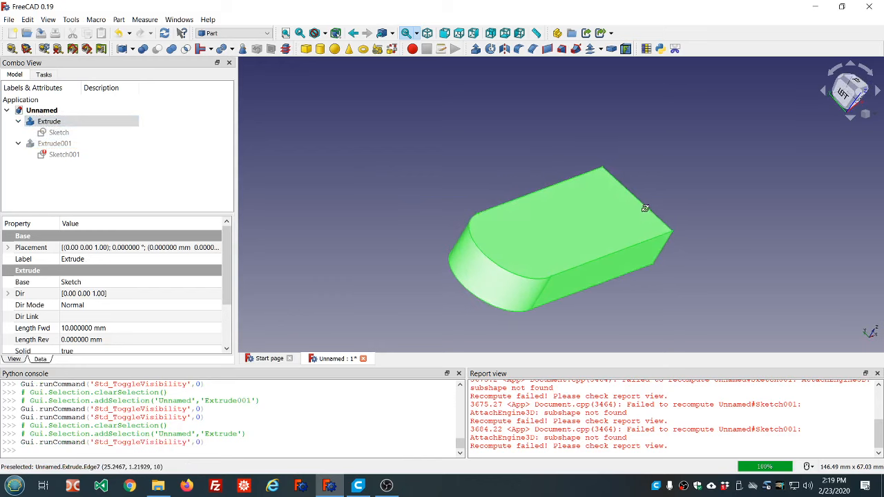
left_click(536, 257)
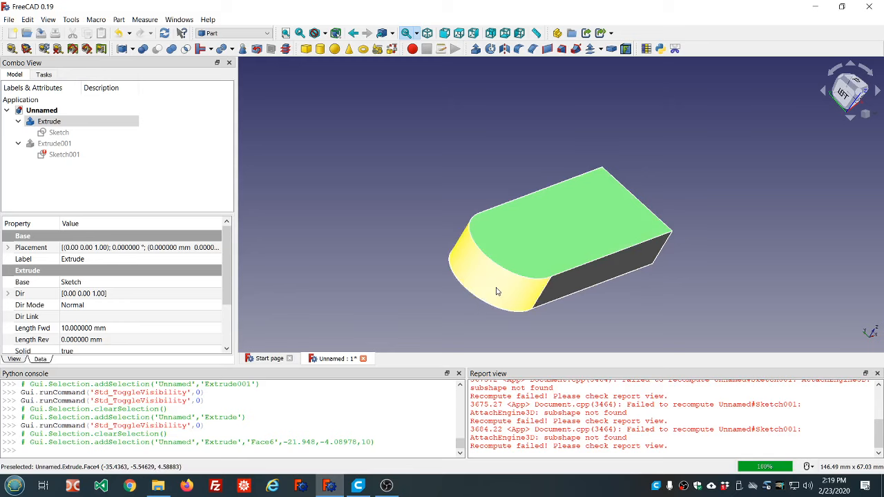
middle_click_drag(646, 212, 580, 193)
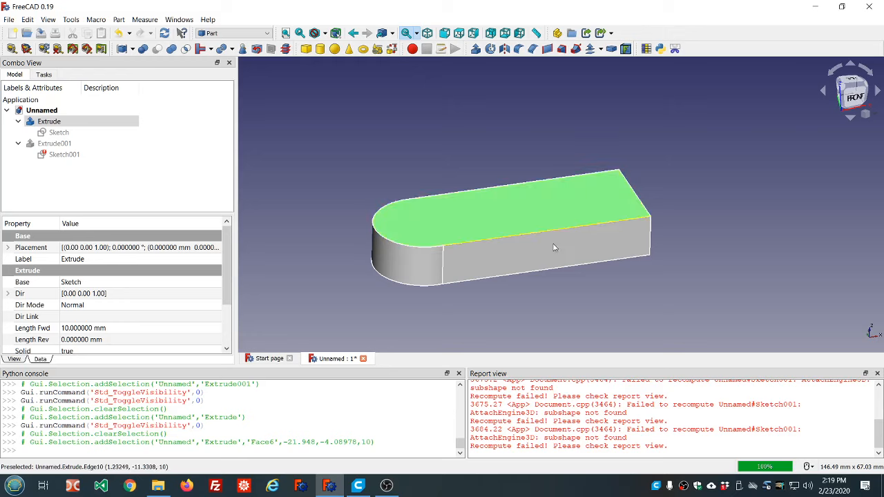
middle_click_drag(678, 272, 657, 281)
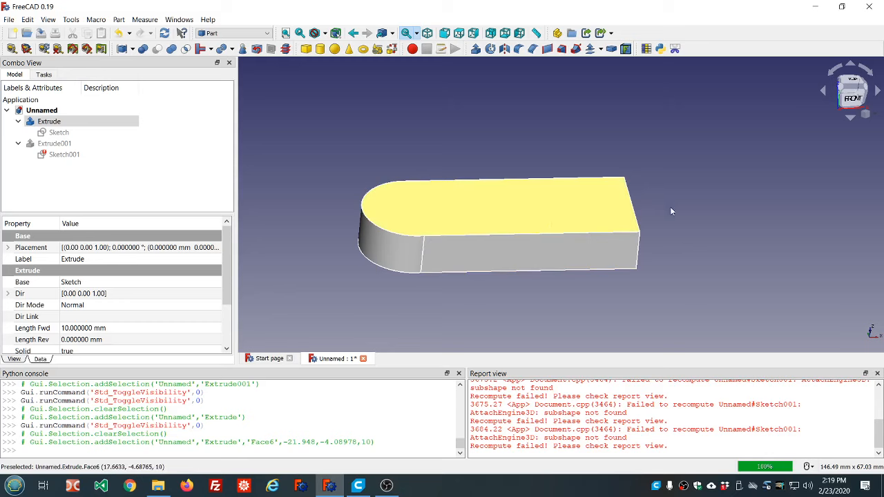
middle_click_drag(678, 208, 594, 224)
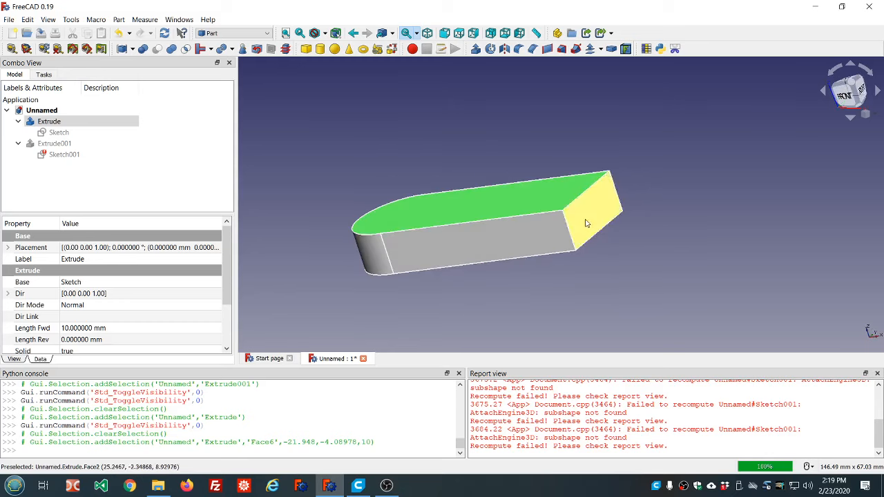
left_click(586, 223)
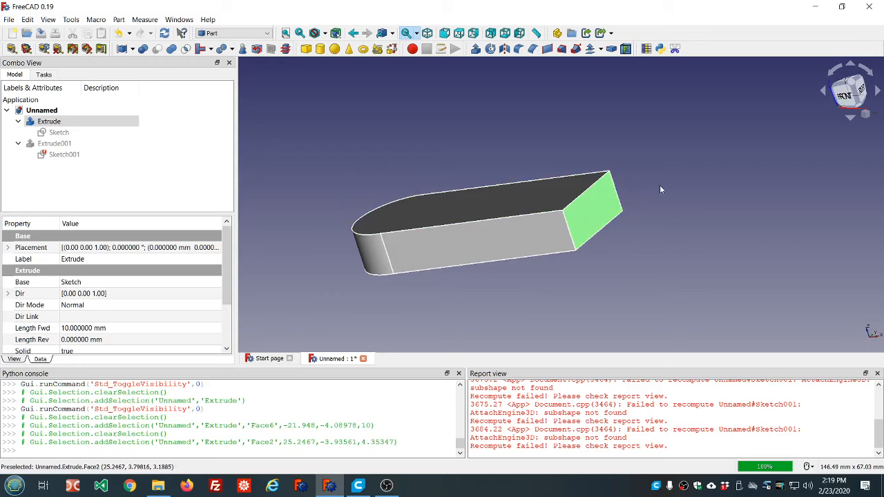
mouse_move(58, 151)
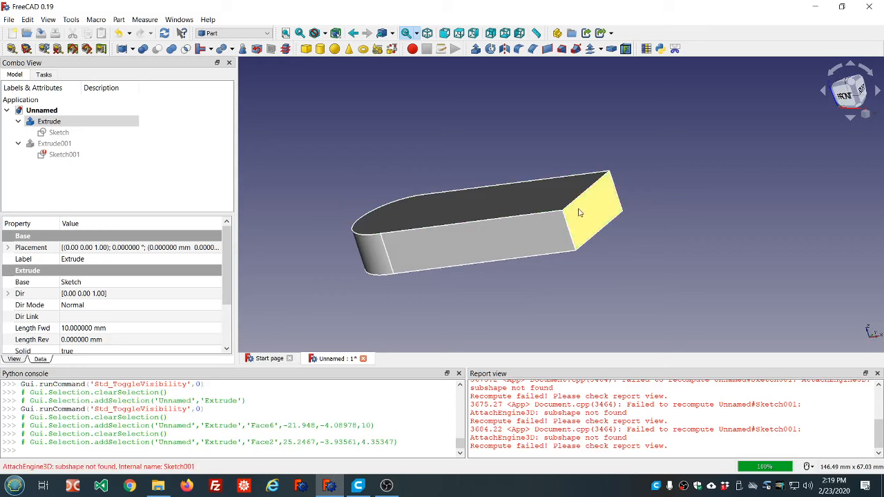
middle_click_drag(660, 188, 544, 203)
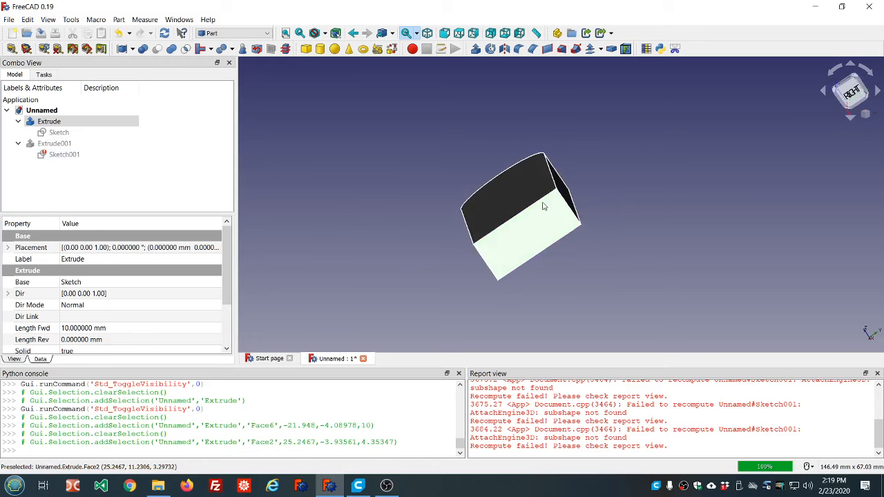
middle_click_drag(560, 268, 532, 228)
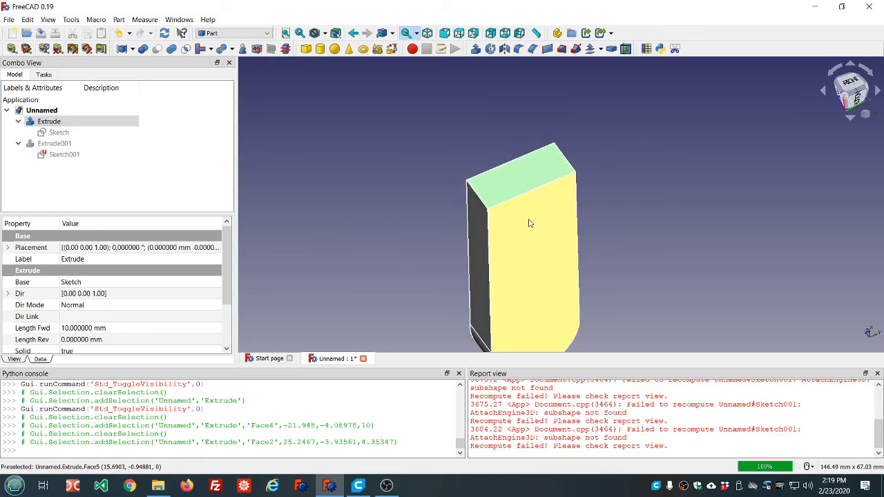
middle_click_drag(441, 140, 608, 170)
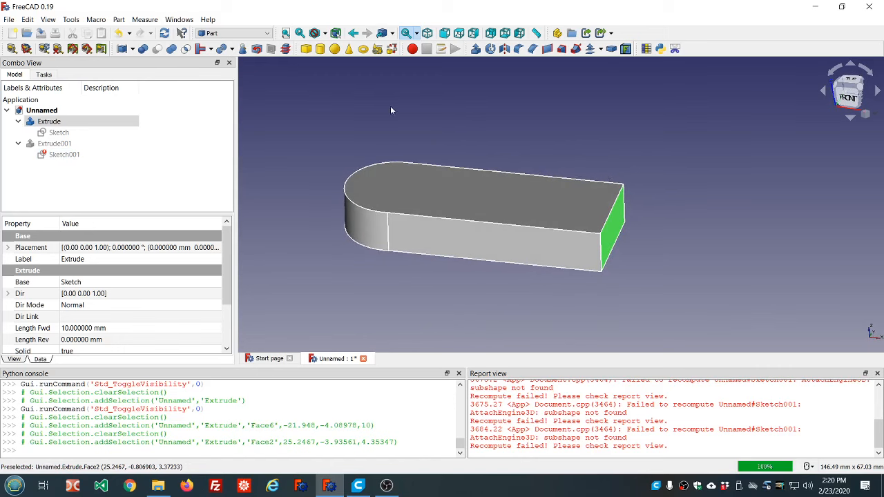
- Reattach the circle sketch to the upper face of the base extrusion in Plane face mode and recompute the document
left_click(65, 155)
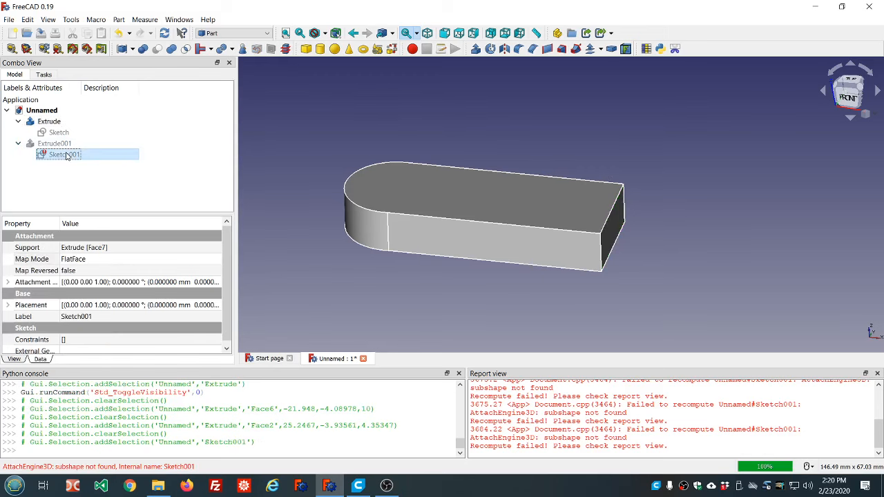
left_click(97, 260)
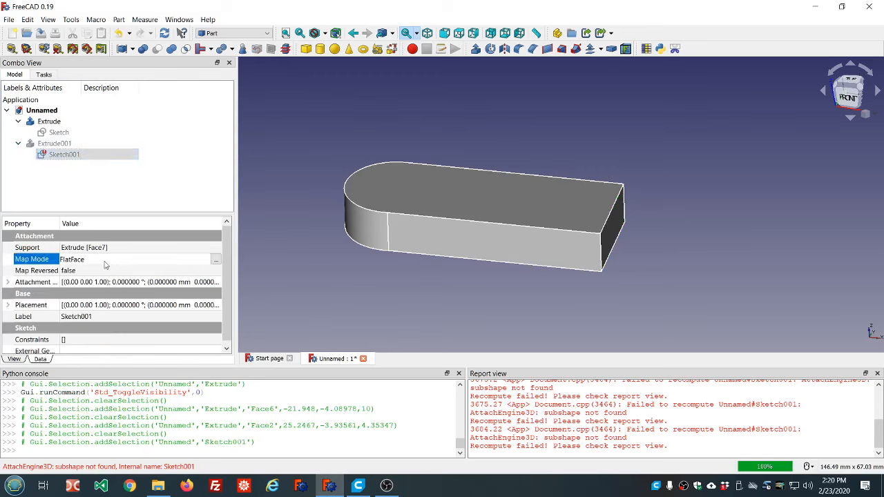
left_click(216, 260)
left_click(411, 192)
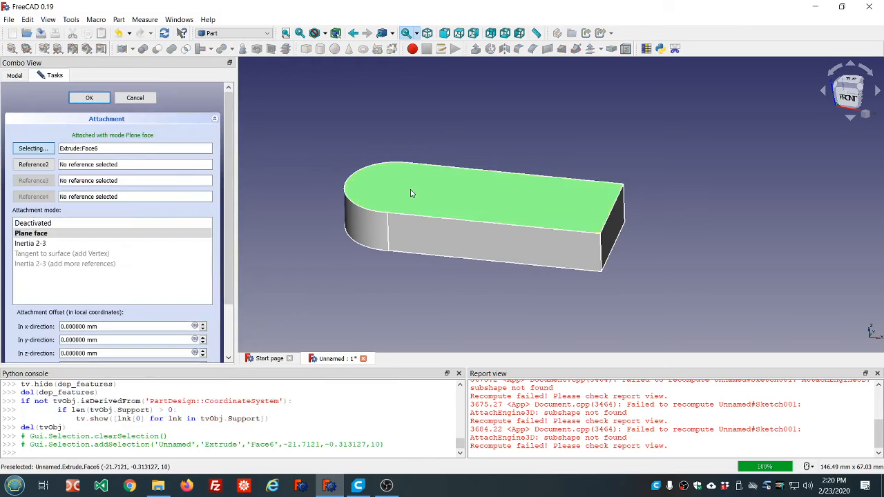
left_click(89, 97)
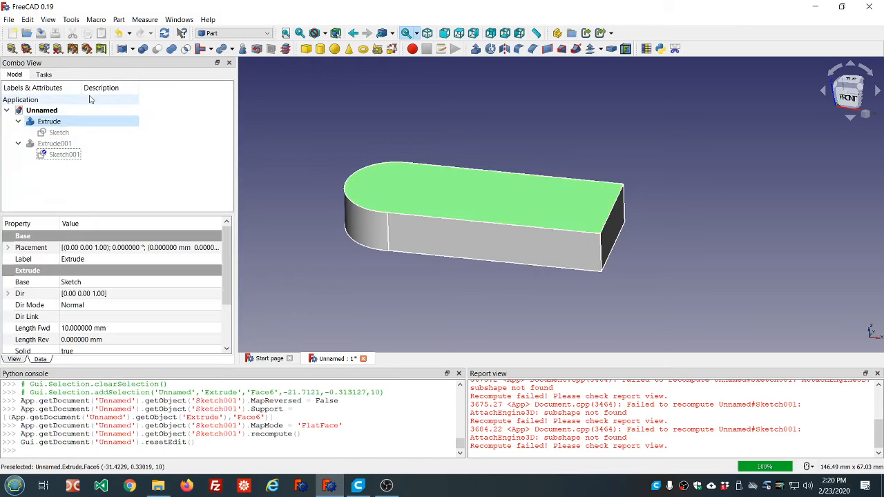
left_click(165, 34)
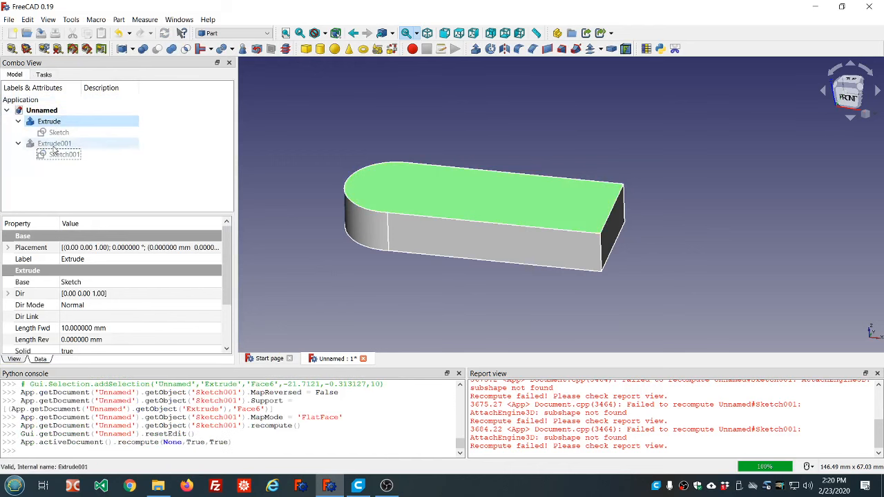
- Fuse the cylinder extrusion with the base extrusion, and clear the messages in the report view
left_click(55, 144)
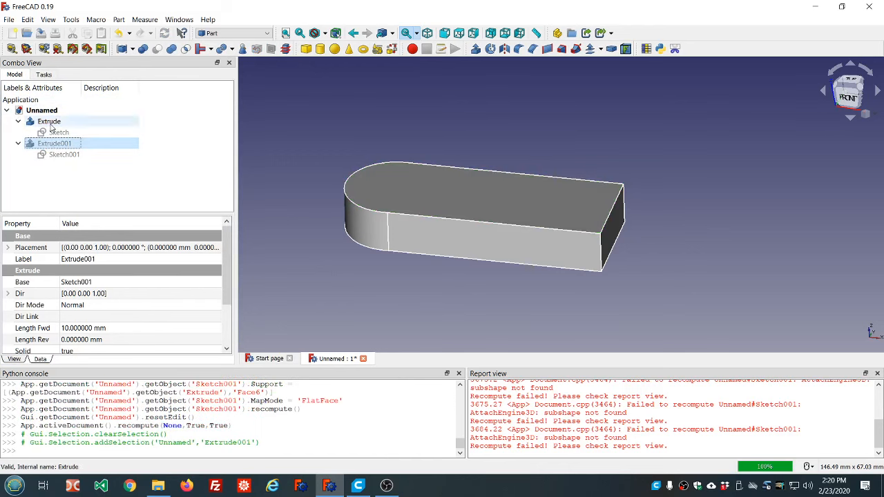
left_click(50, 122, "ctrl")
left_click(171, 49)
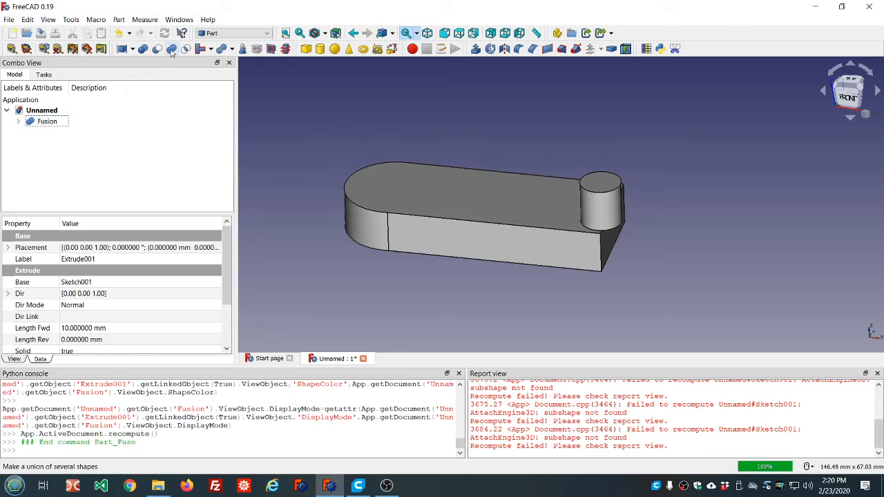
left_click(319, 127)
right_click(577, 363)
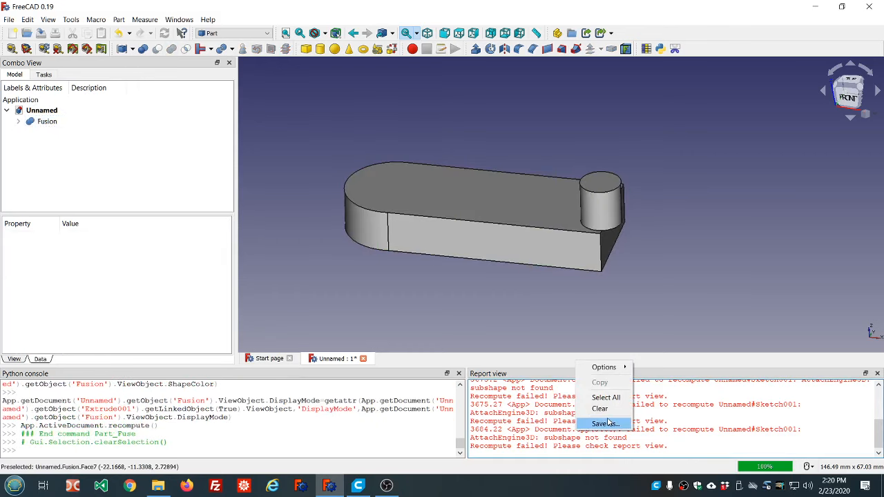
left_click(600, 408)
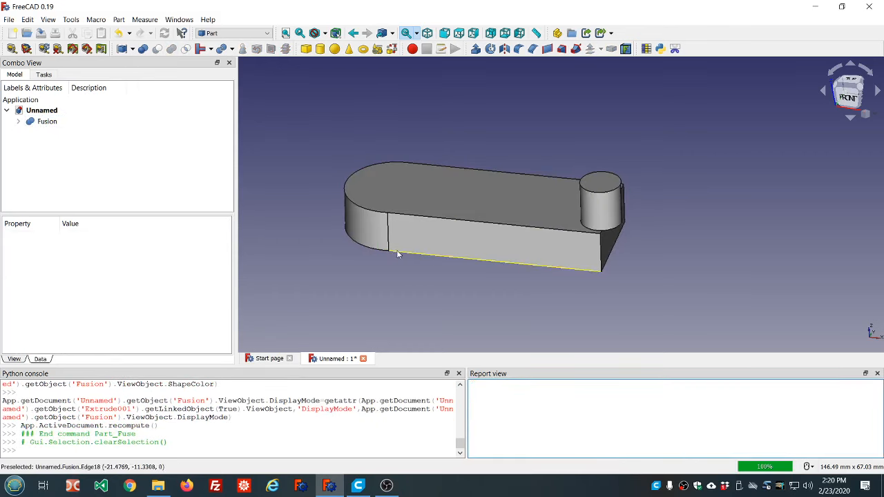
- Expand the fusion to inspect its component extrusions, and examine the upper face of the fused solid
left_click(18, 121)
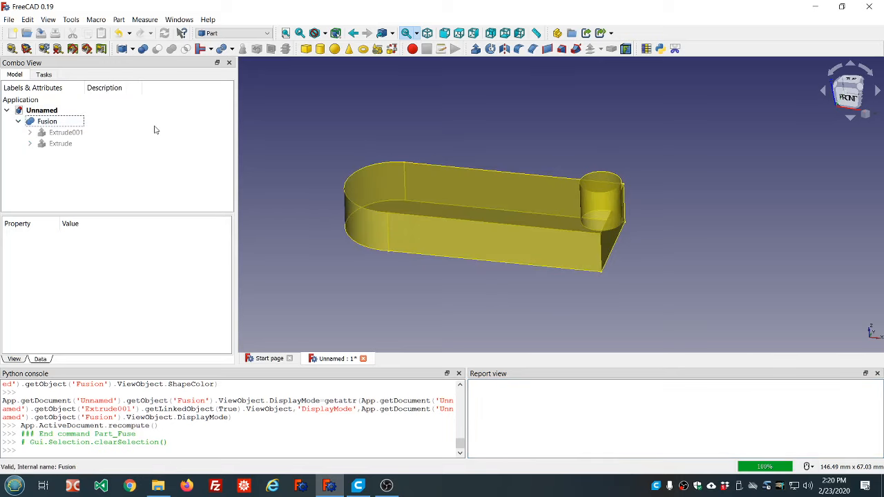
mouse_move(484, 295)
middle_mouse_down()
mouse_move(491, 241)
mouse_move(494, 301)
middle_mouse_up()
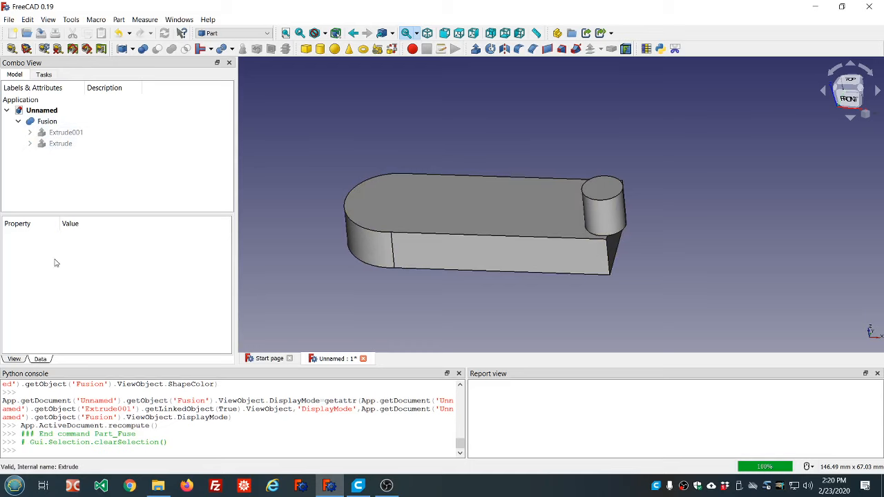
left_click(509, 211)
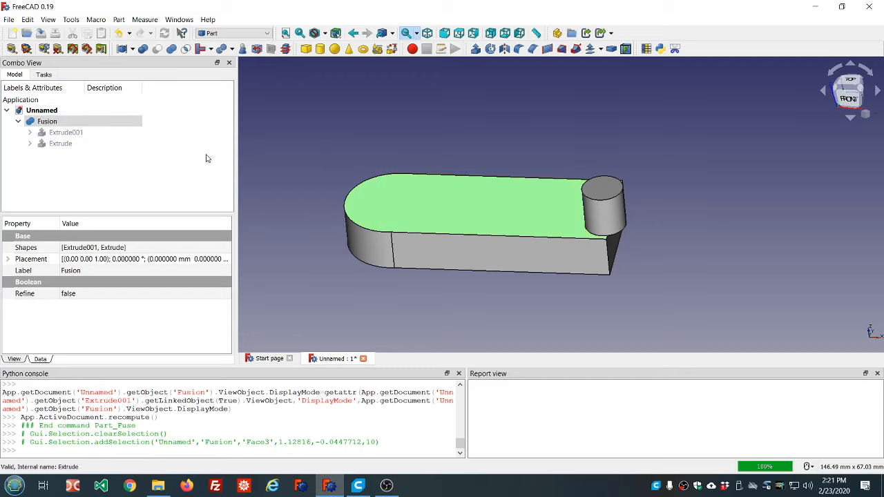
left_click(537, 288)
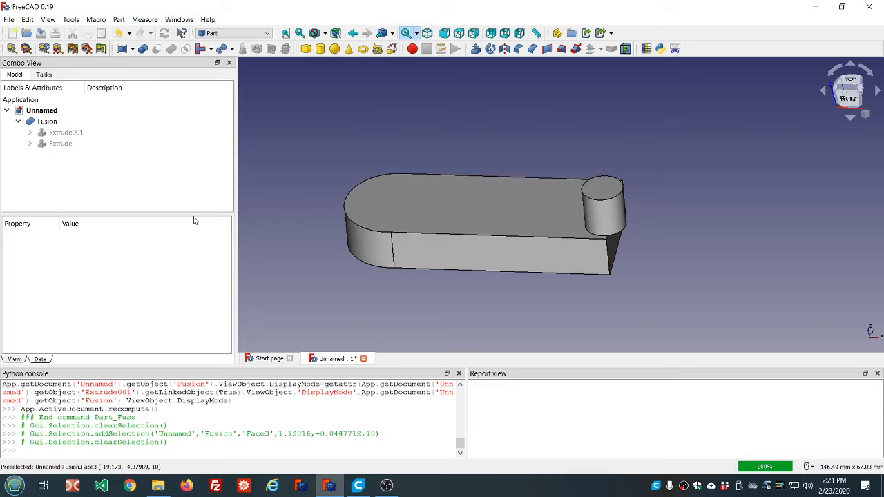
- Delete the fusion and the cylinder extrusion, keeping the base extrusion and the circle sketch
left_click(48, 121)
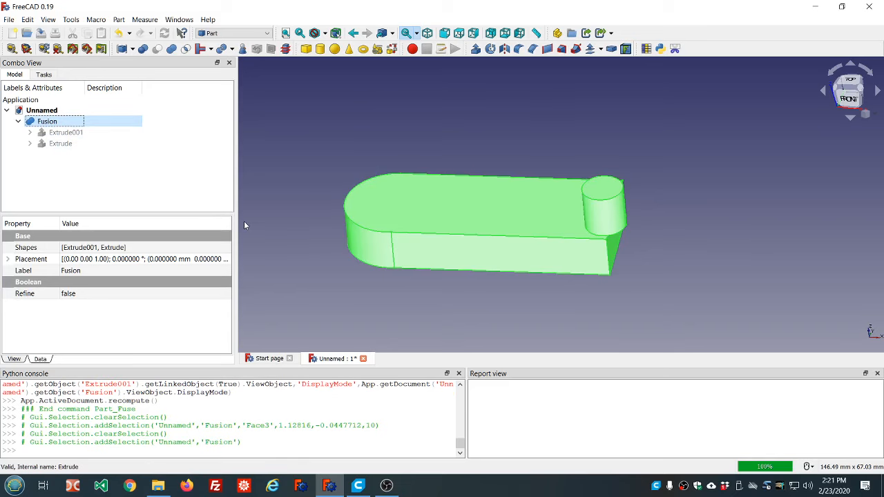
key("Delete")
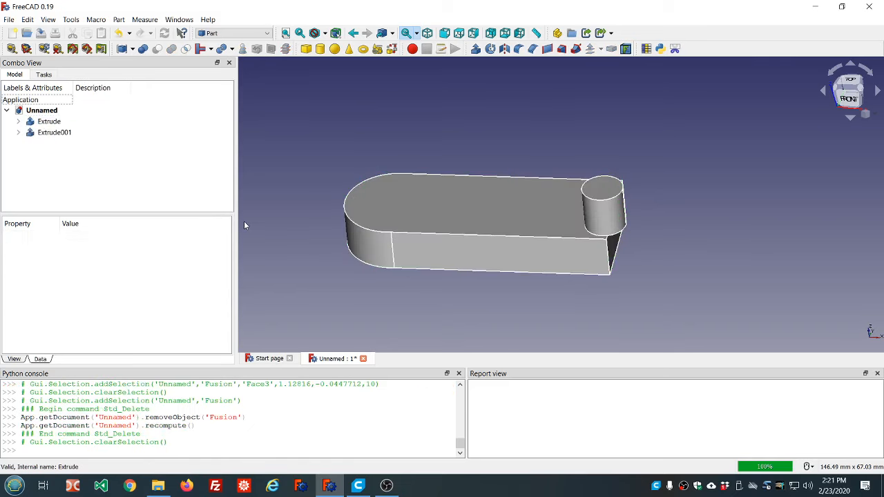
left_click(53, 123)
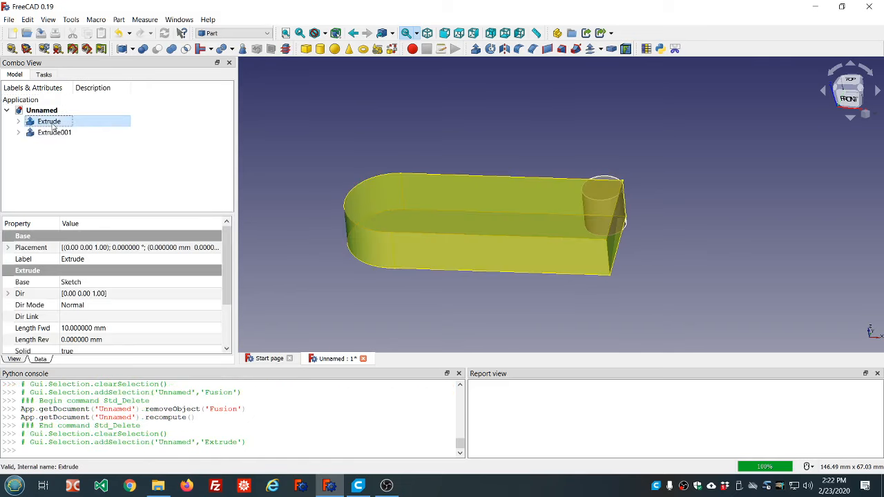
left_click(53, 131)
key("Delete")
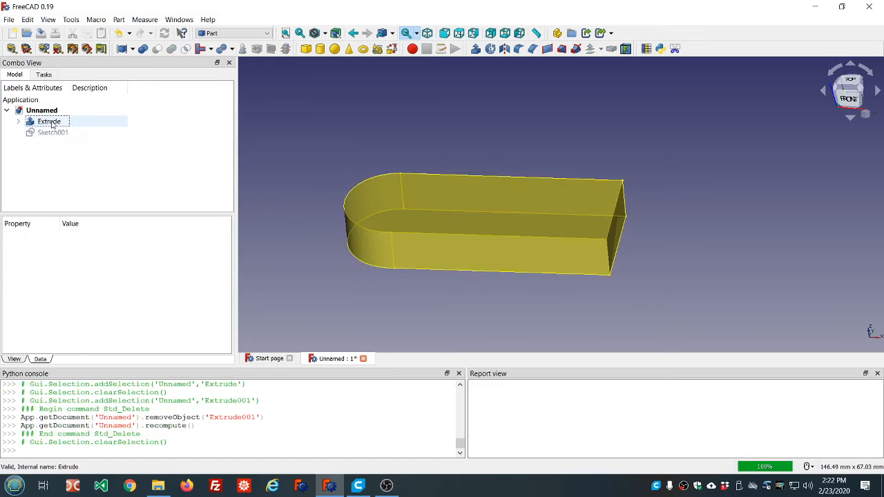
- Detach the circle sketch by clearing its face reference and setting its attachment mode to Deactivated, and recompute the document
left_click(52, 123)
left_click(54, 132)
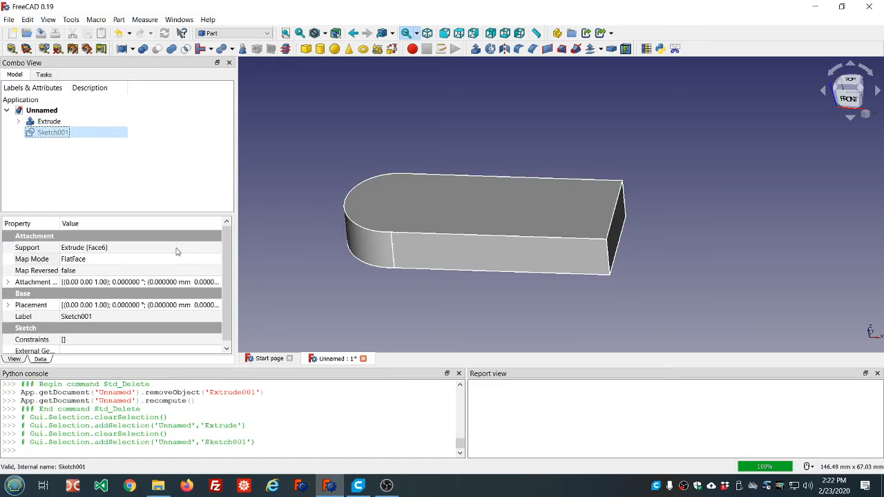
left_click(176, 250)
left_click(187, 261)
left_click(216, 260)
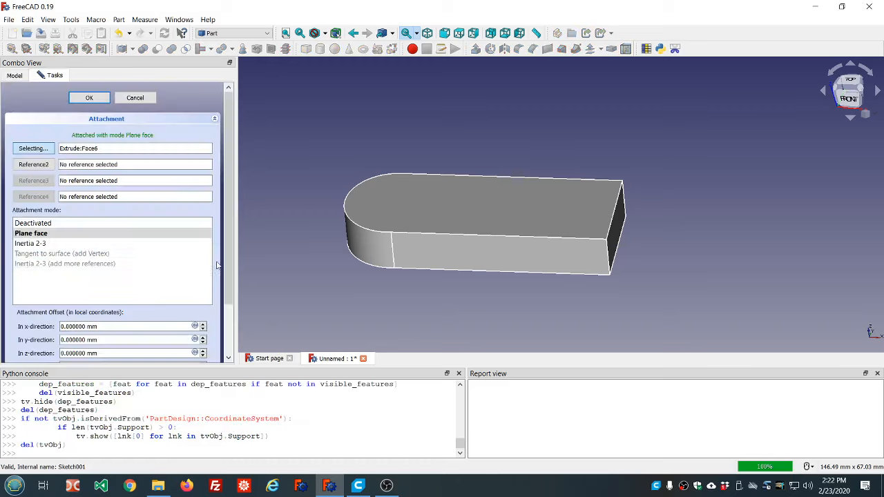
double_click(118, 147)
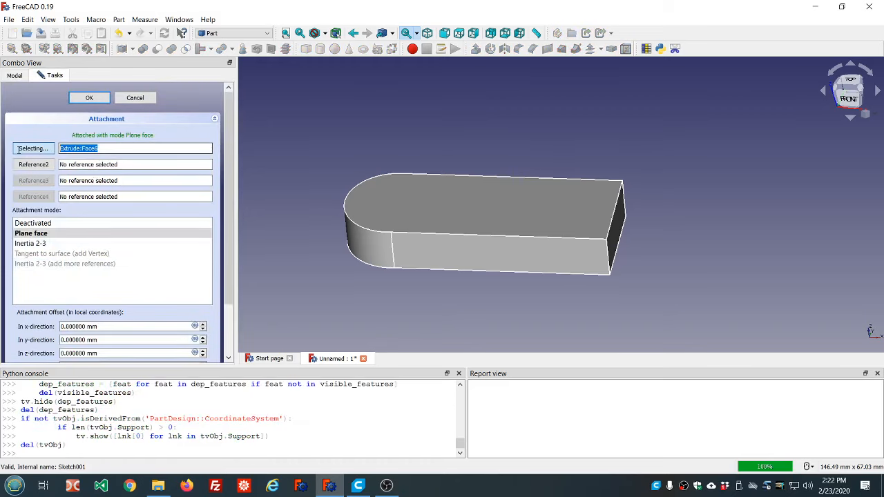
key("Delete")
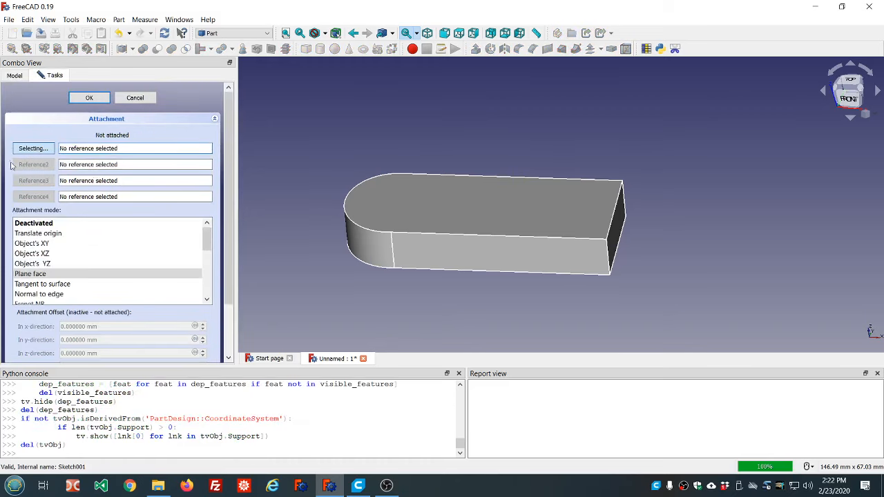
left_click(26, 224)
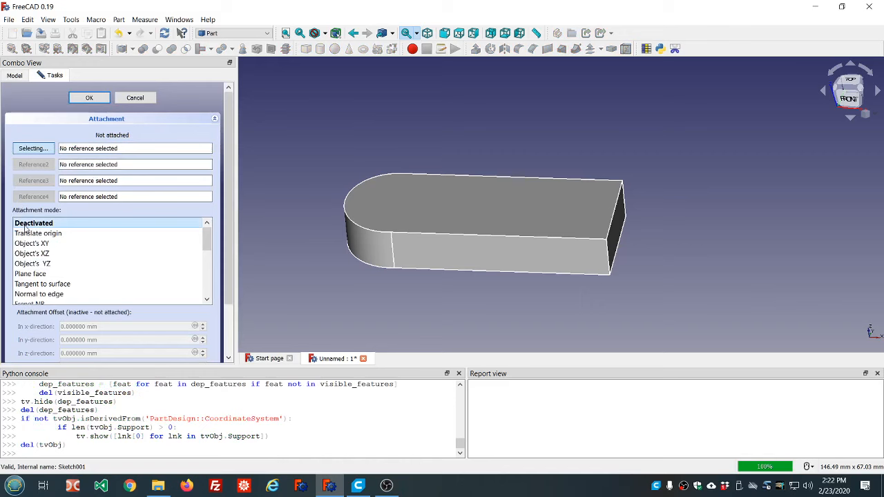
left_click(89, 98)
left_click(78, 172)
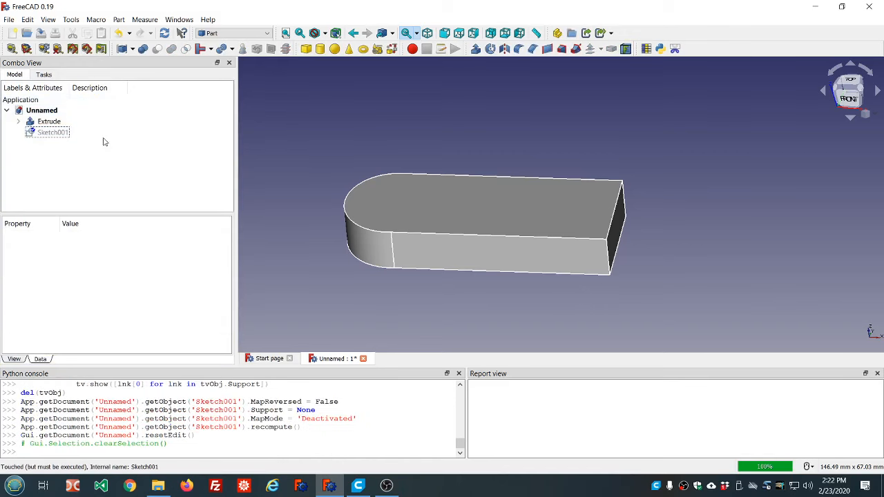
key("ctrl+r")
- Delete the base extrusion, and make both the base sketch and the circle sketch visible
left_click(48, 122)
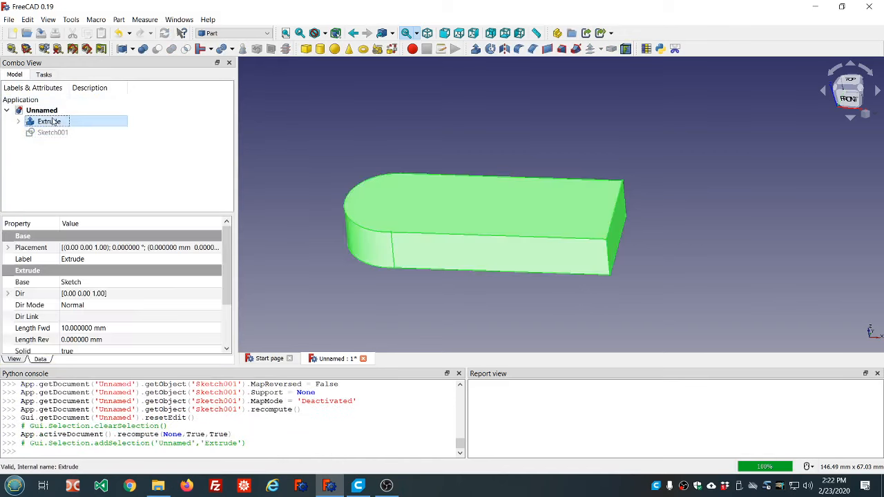
key("Delete")
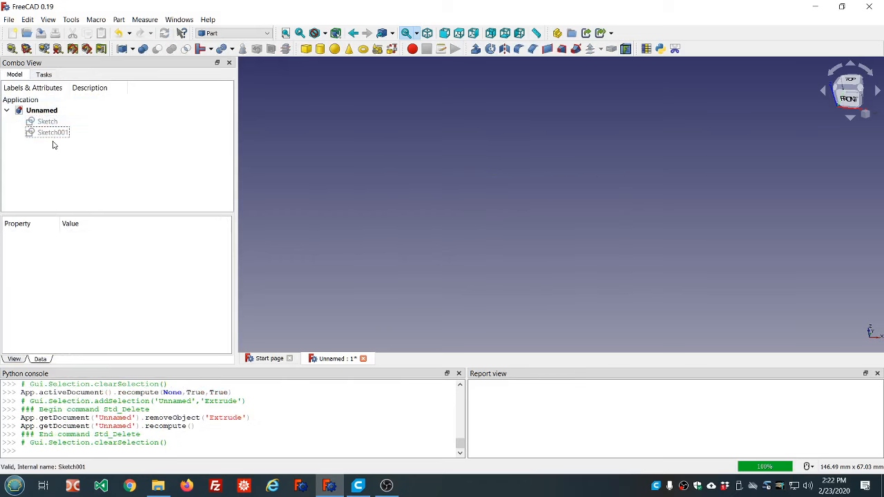
left_click(48, 122)
key("space")
left_click(53, 132)
key("space")
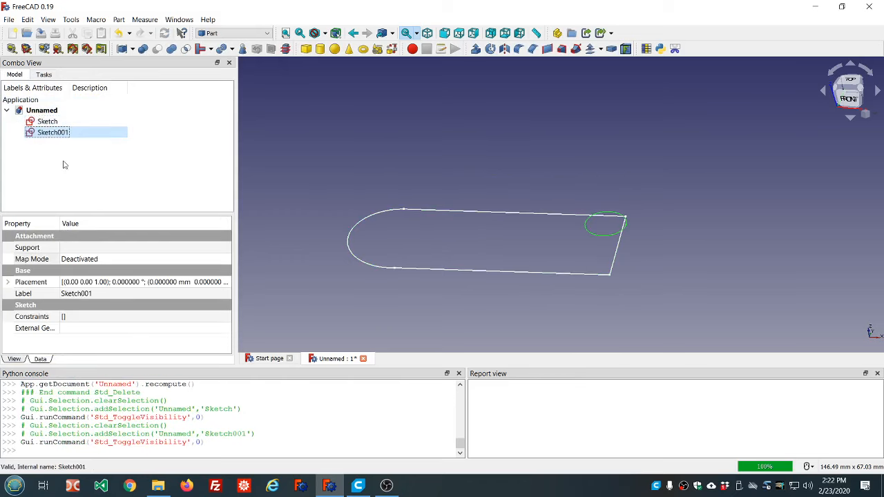
- Delete the circle sketch, keeping only the base sketch in the document
left_click(77, 171)
left_click(47, 121)
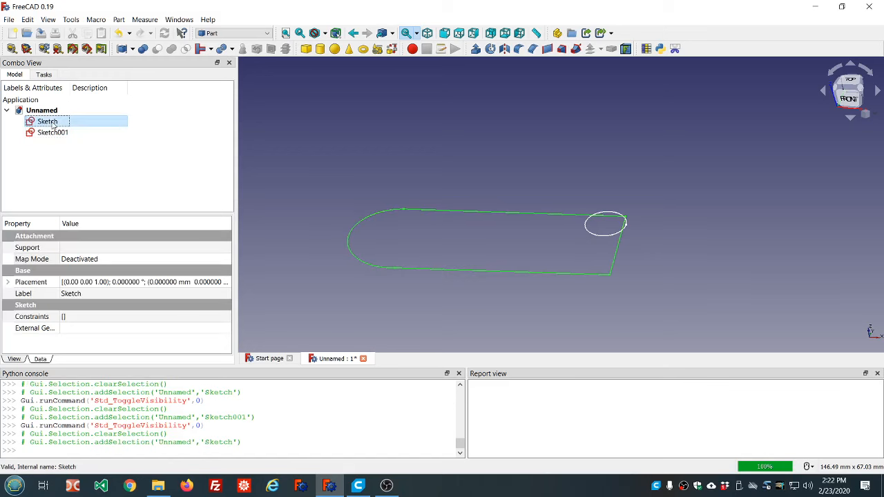
mouse_move(405, 124)
middle_mouse_down()
mouse_move(414, 164)
mouse_move(491, 193)
mouse_move(470, 173)
mouse_move(478, 125)
mouse_move(491, 111)
mouse_move(413, 104)
mouse_move(411, 127)
middle_mouse_up()
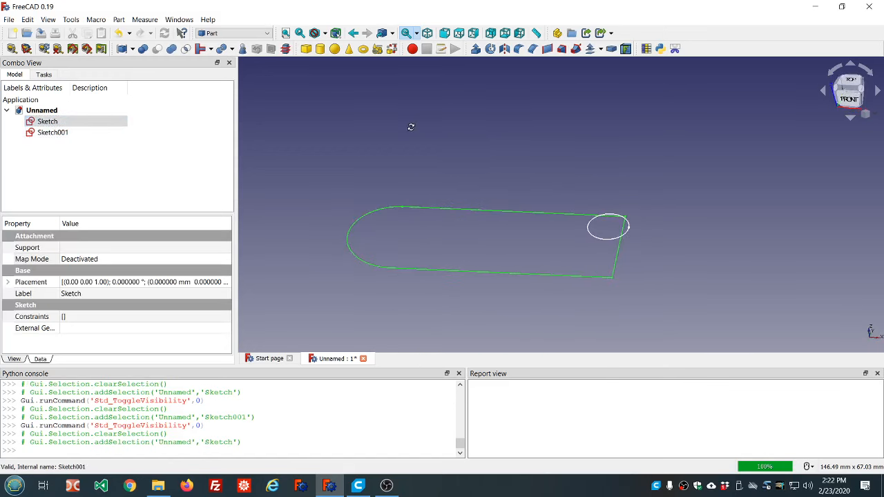
left_click(67, 135)
key("Delete")
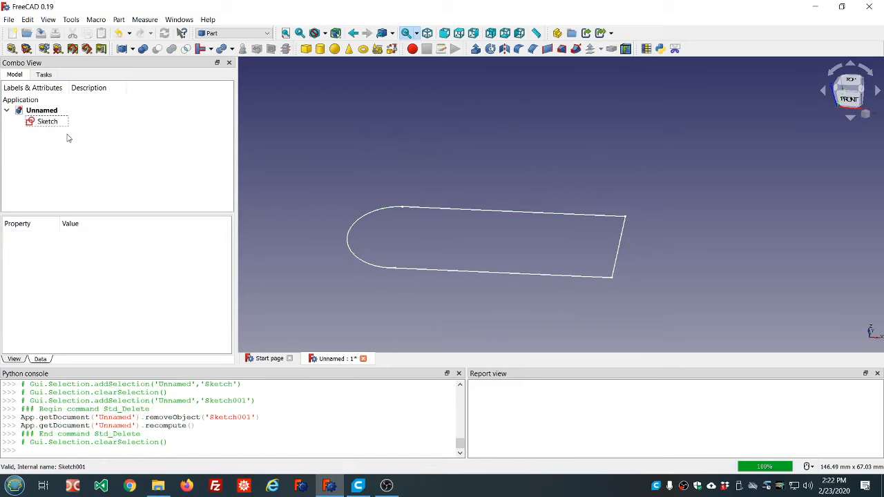
- In the base sketch, turn the two slanted end lines into normal geometry and the arc into construction geometry, and finish editing
left_click(49, 124)
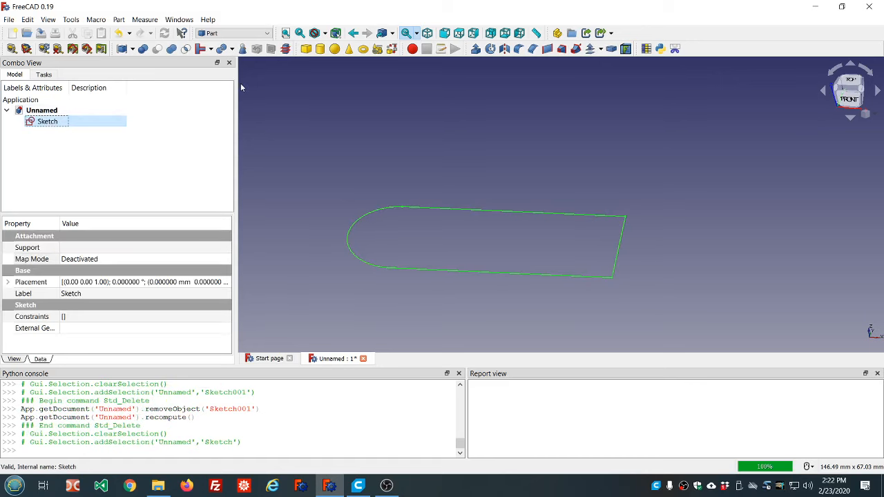
double_click(32, 123)
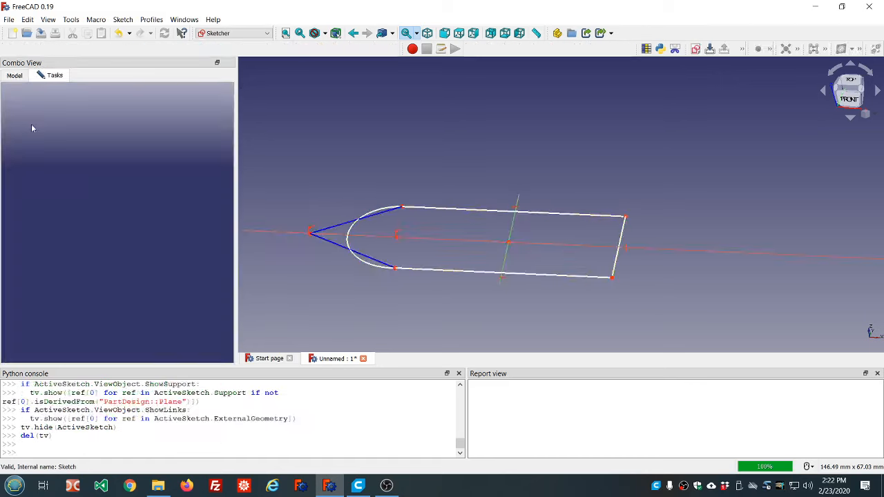
left_click(357, 239)
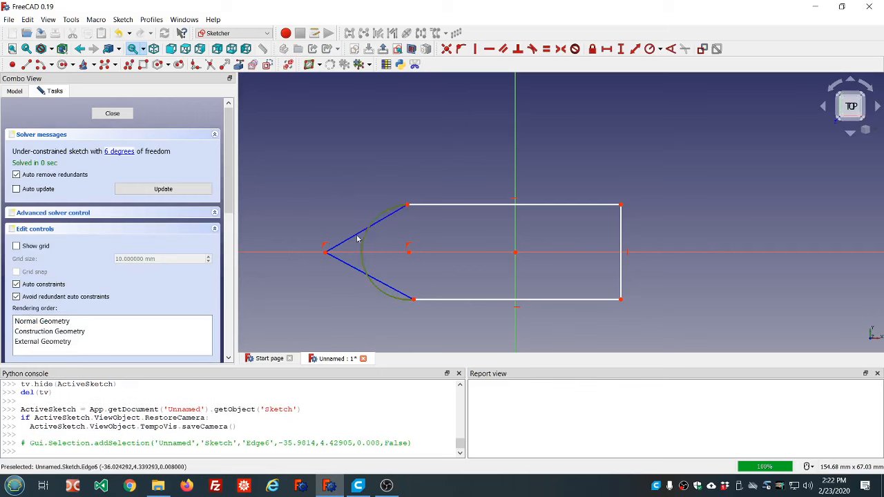
left_click(353, 236)
left_click(346, 263)
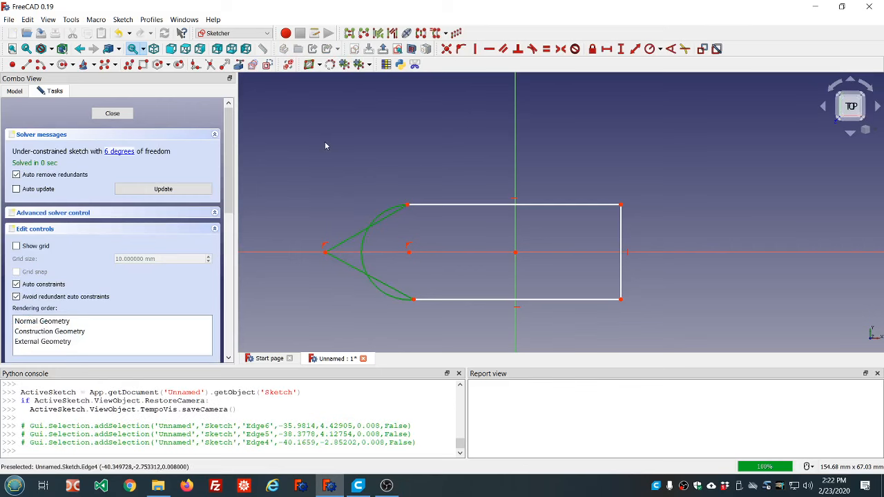
left_click(268, 64)
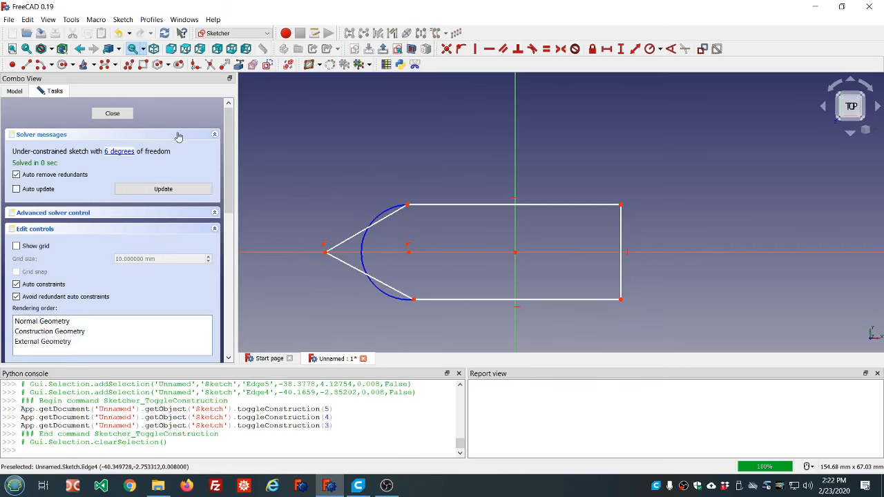
left_click(113, 114)
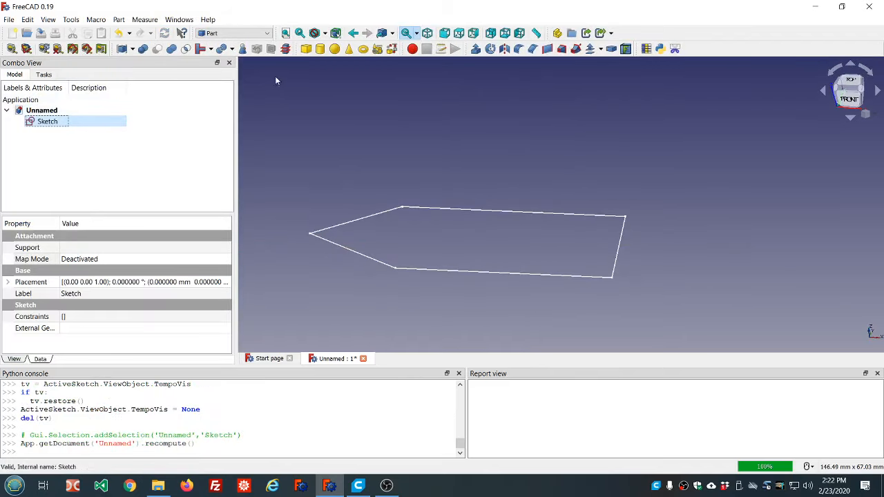
- Extrude the pointed base sketch 10 mm along its normal as a solid
left_click(475, 48)
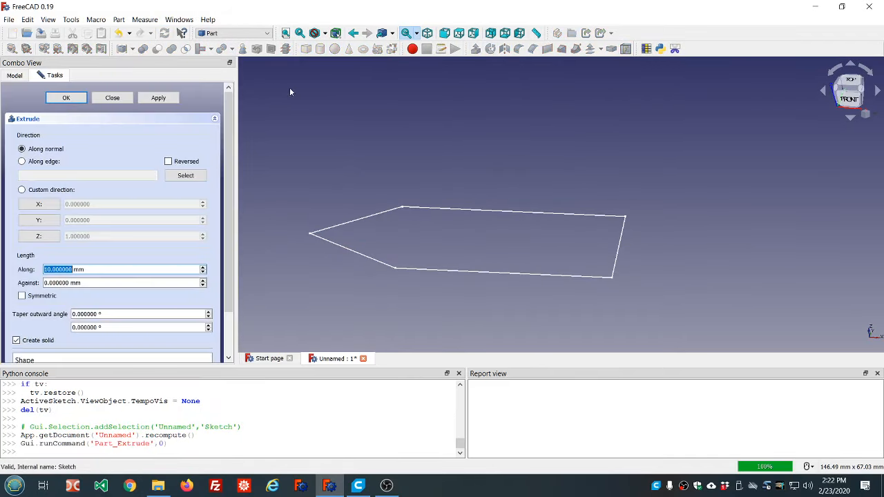
left_click(66, 99)
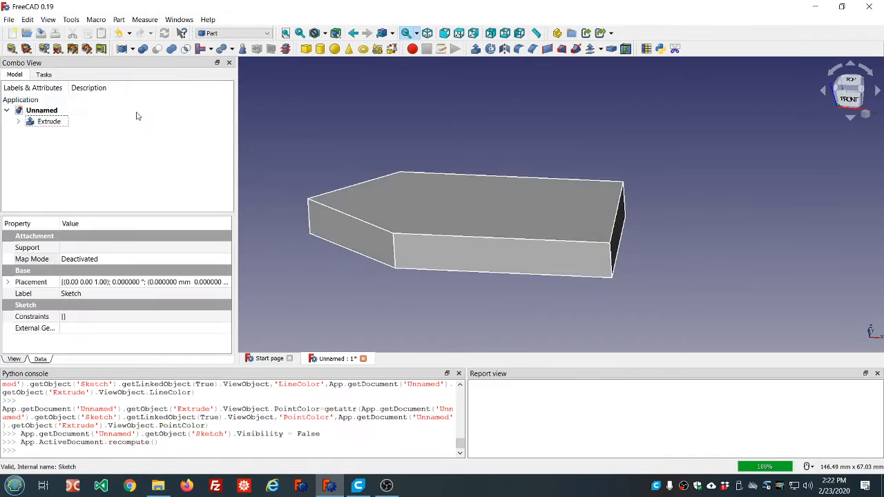
left_click(161, 179)
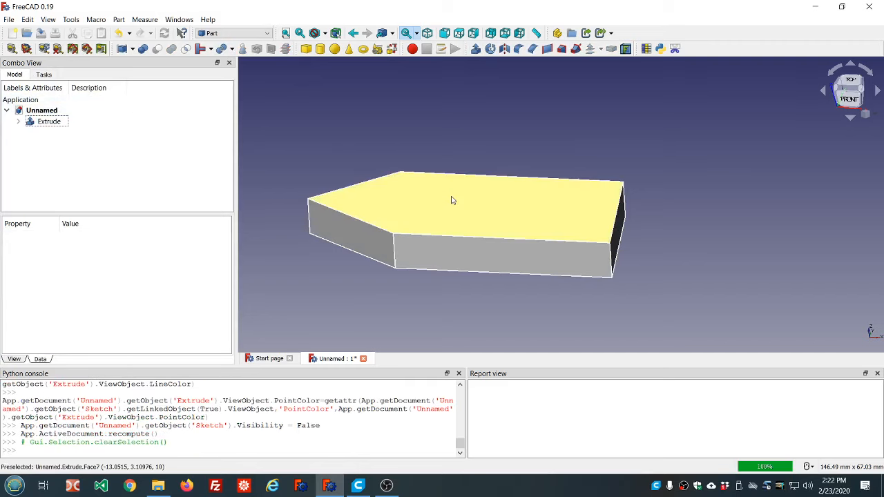
- Create an empty unattached sketch on the XY-Plane with the Sketcher workbench, and leave sketch editing
left_click(459, 206)
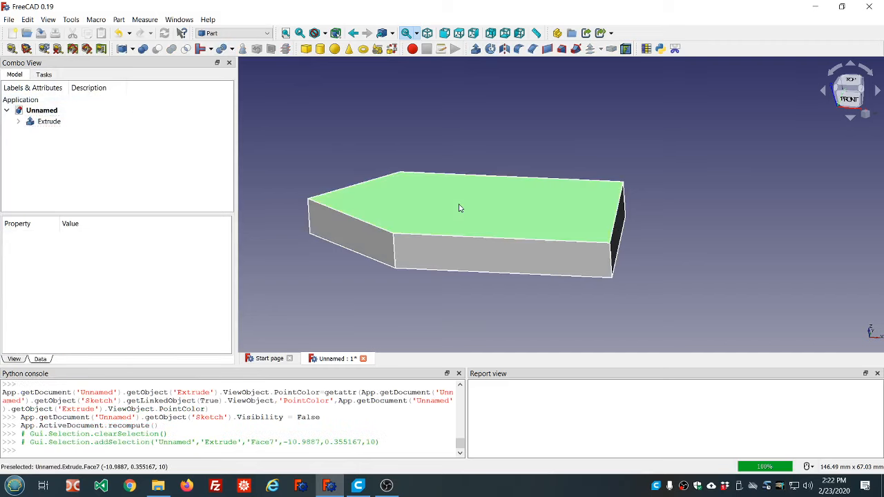
left_click(265, 35)
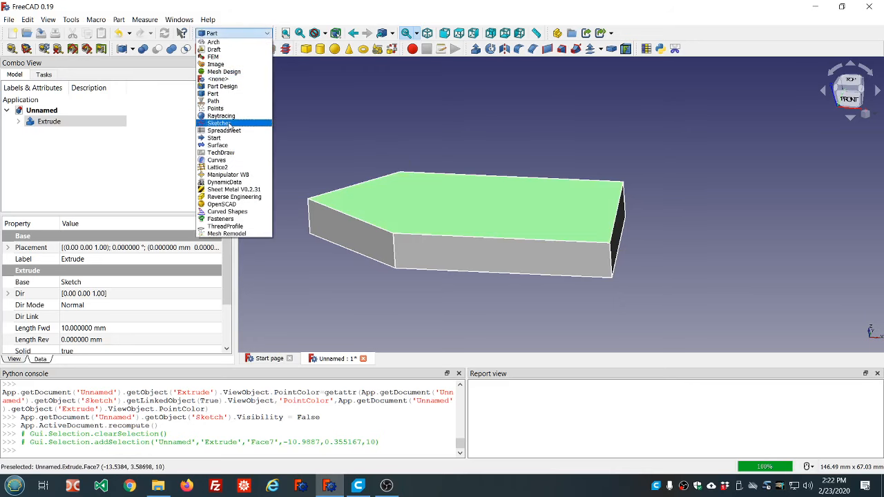
left_click(220, 123)
left_click(555, 143)
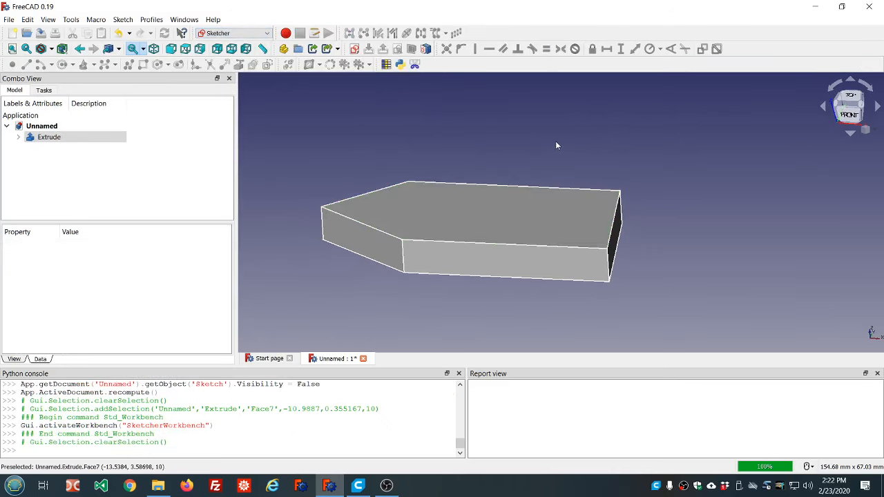
left_click(354, 49)
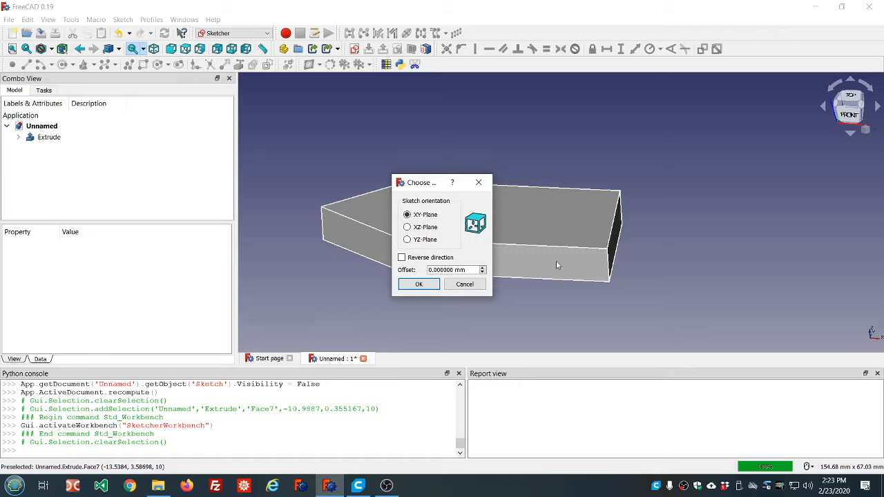
left_click(408, 228)
left_click(408, 240)
left_click(408, 215)
left_click(420, 284)
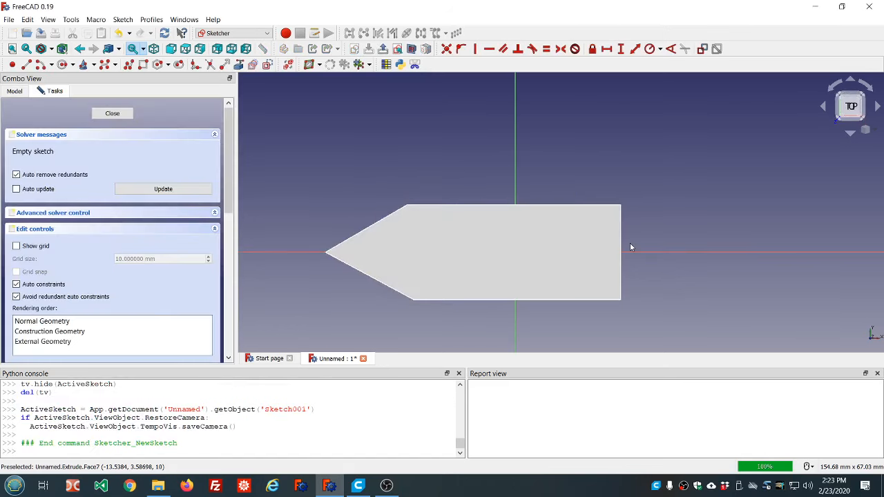
left_click(112, 114)
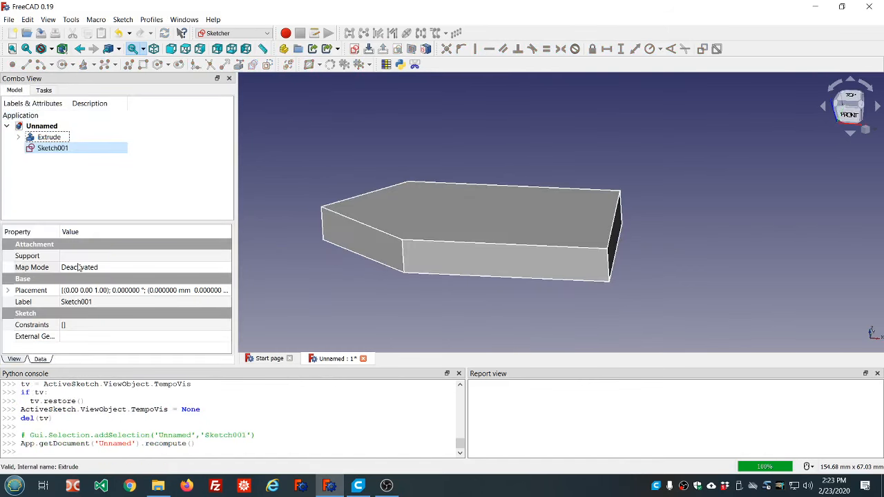
- Set the z position in the new sketch's placement to 10 mm
left_click(161, 271)
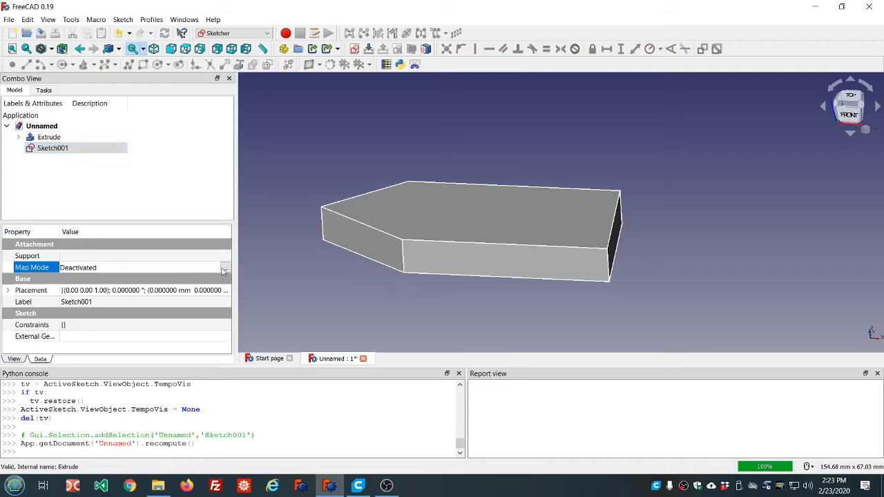
left_click(7, 291)
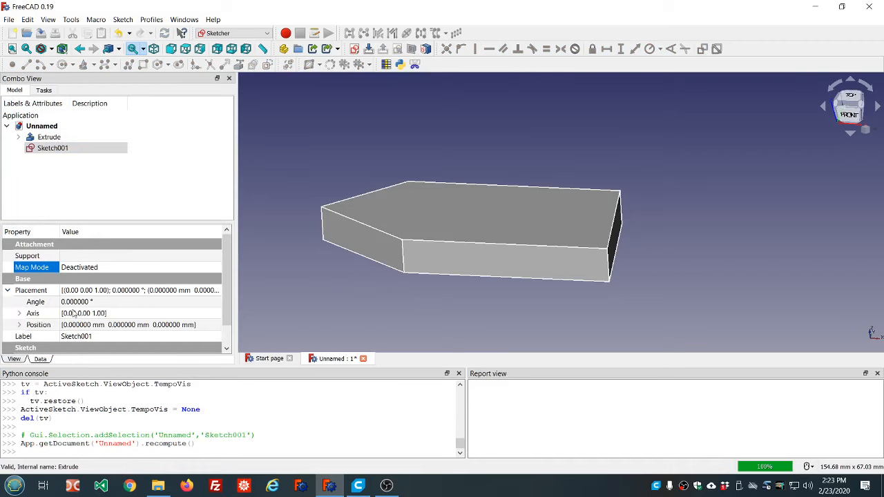
left_click(20, 326)
scroll(196, 337, "down", 1)
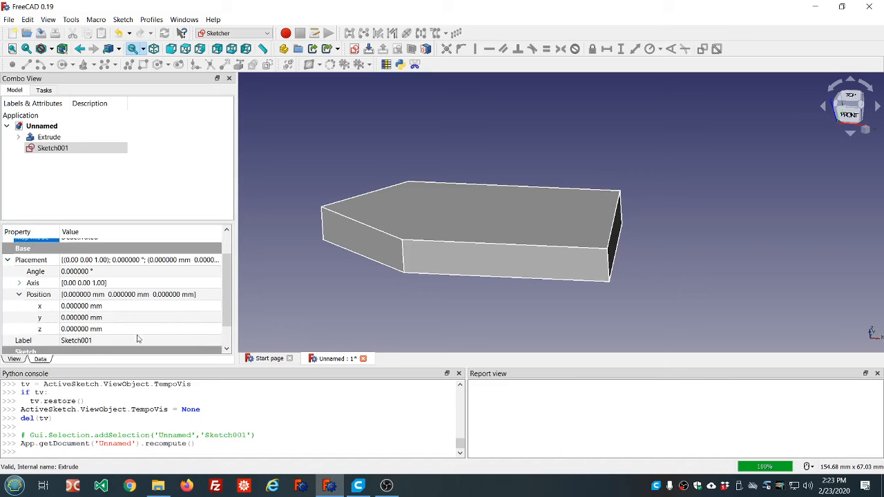
left_click(136, 329)
scroll(135, 329, "up", 2)
scroll(135, 329, "up", 2)
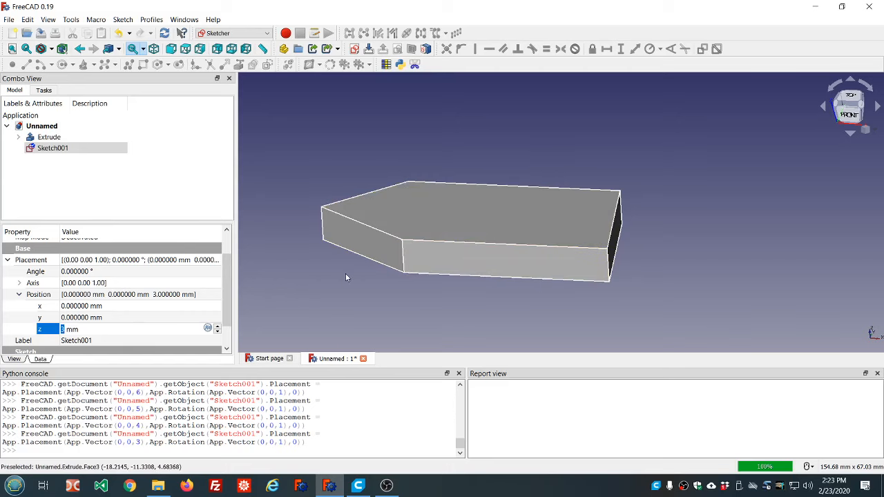
scroll(155, 330, "up", 4)
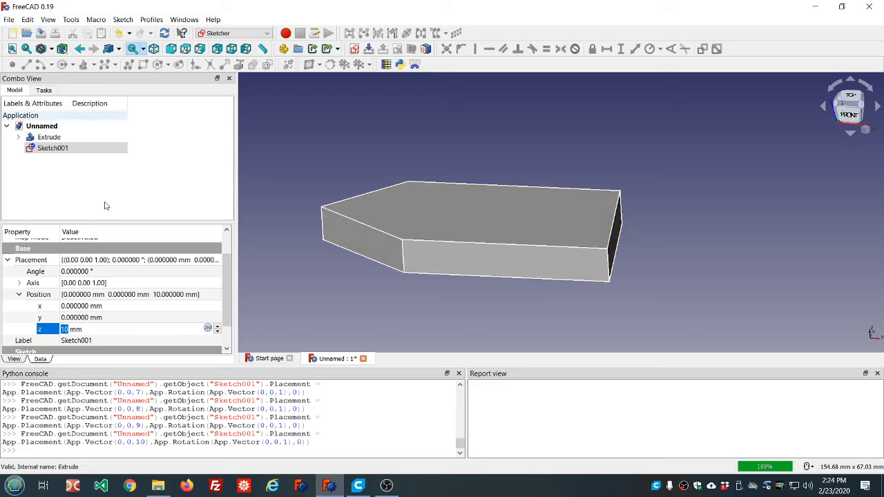
- Link the z position in the new sketch's placement to the formula Extrude.LengthFwd
left_click(207, 329)
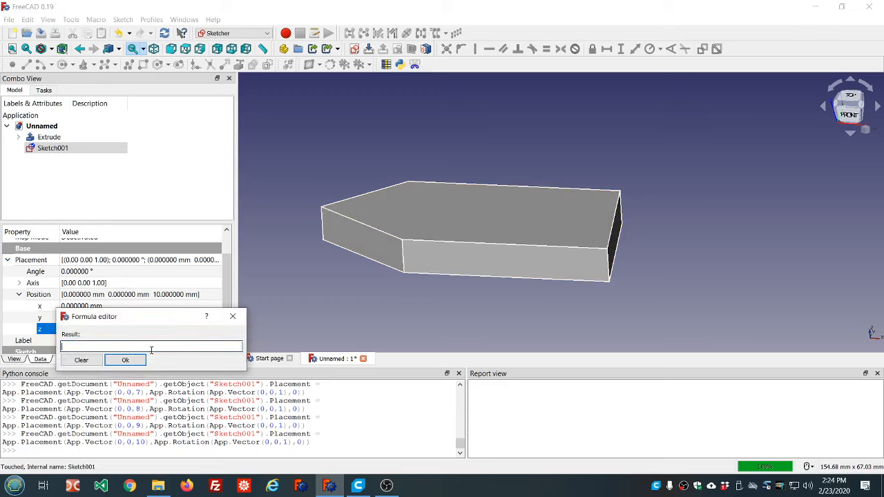
type("Ex")
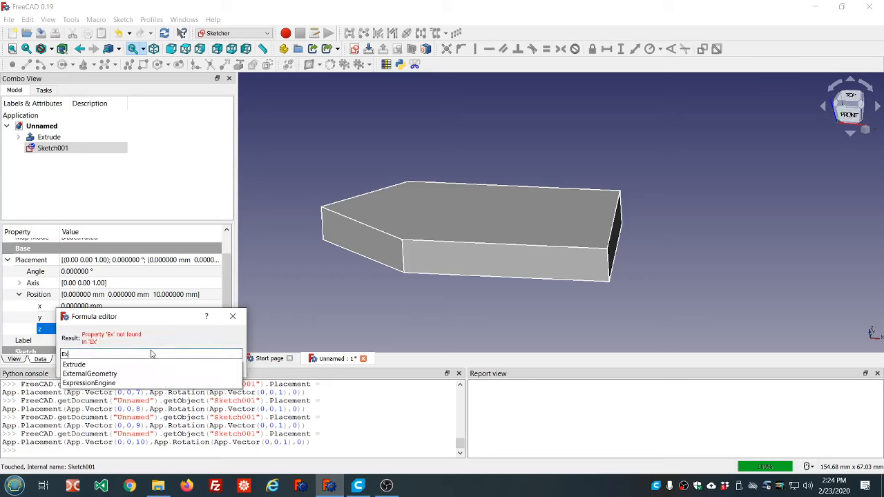
key("Down")
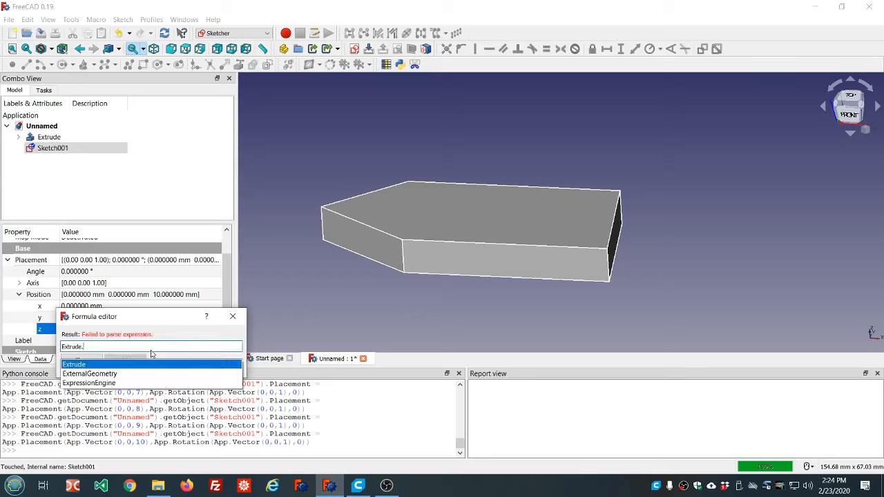
key("Return")
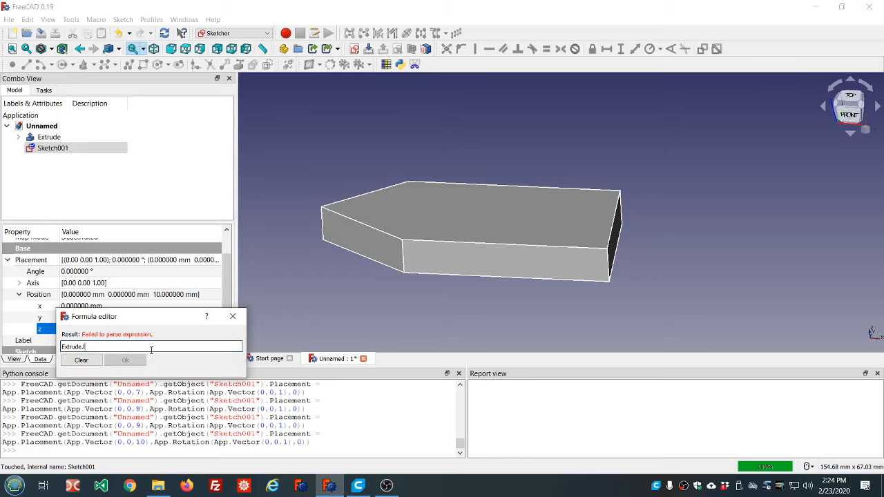
type("L")
key("Down")
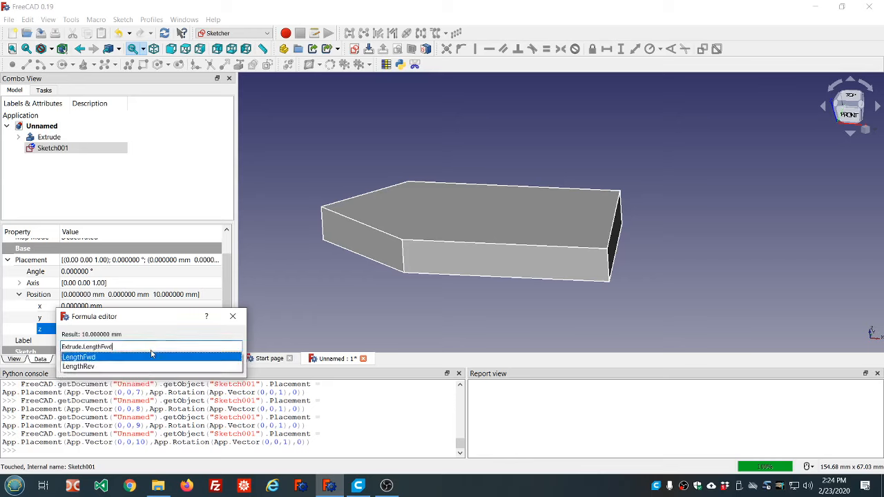
key("Return")
key("Return")
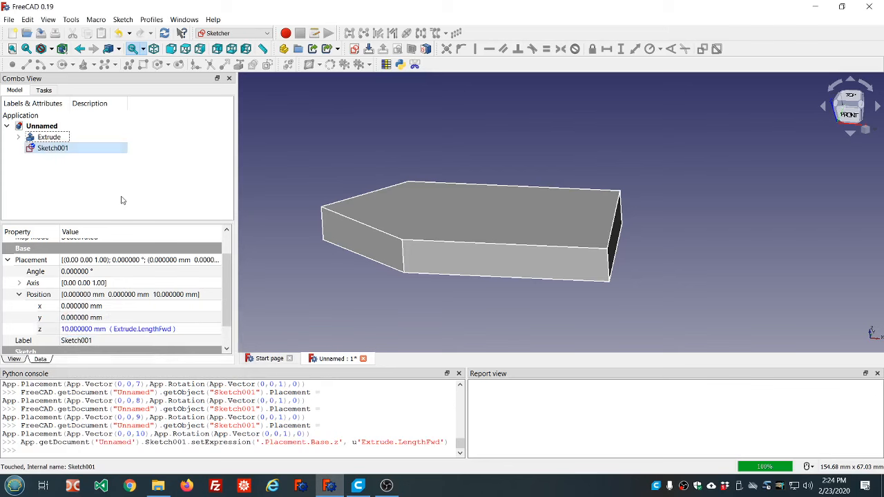
- In the linked sketch, draw a circle across the block's straight end, centred at about (25.2, -6.3) mm, and finish editing
double_click(50, 148)
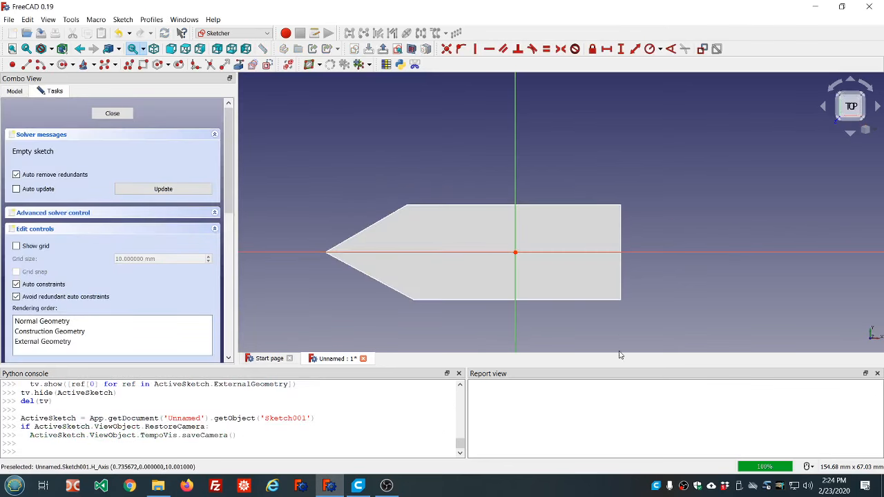
middle_click_drag(610, 328, 598, 291)
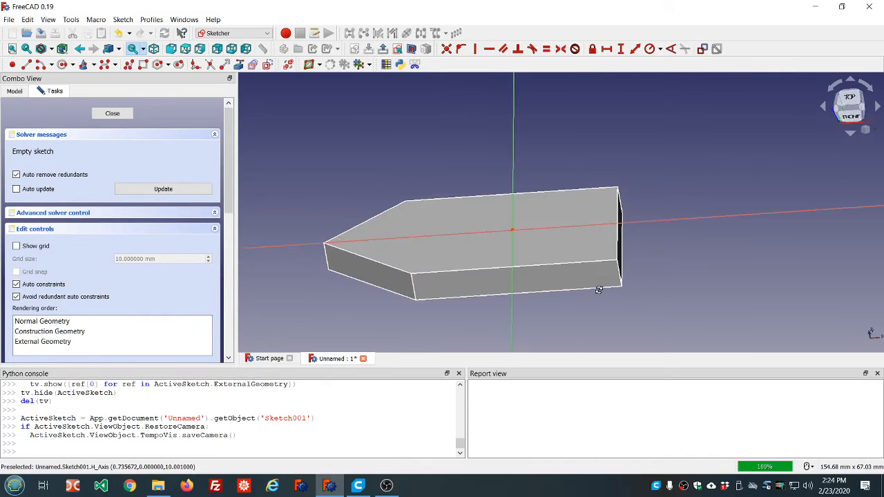
left_click(62, 64)
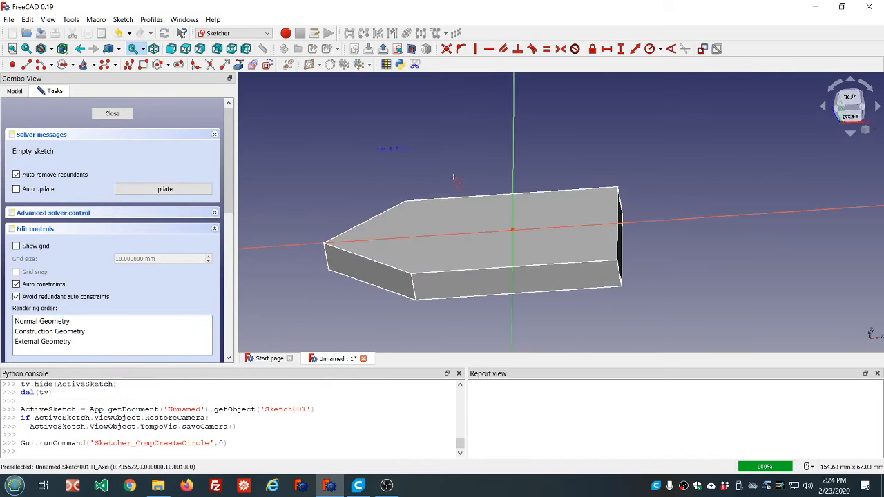
left_click(596, 246)
left_click(571, 227)
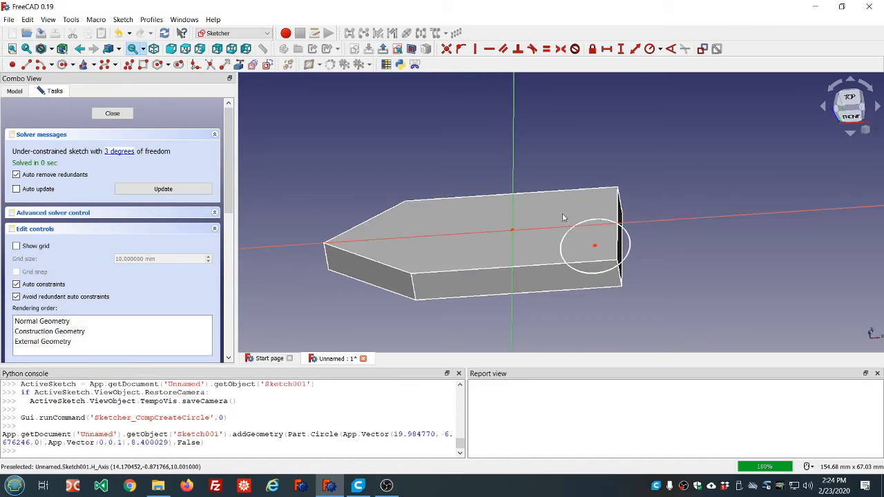
left_click_drag(595, 247, 616, 243)
left_click_drag(616, 273, 606, 264)
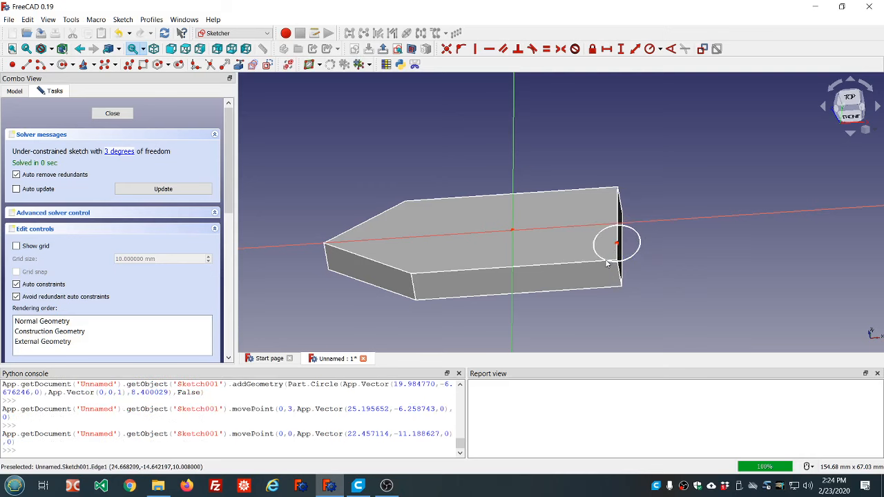
left_click(112, 113)
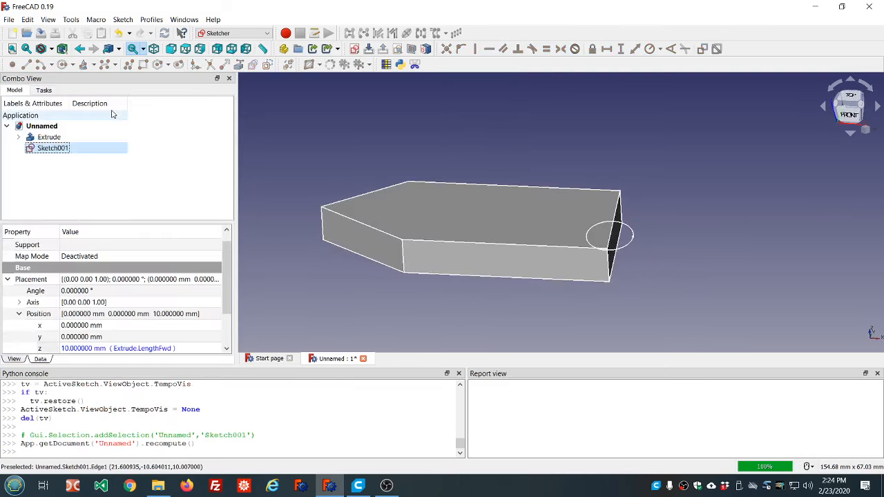
- With the Part workbench, extrude the circle sketch 10 mm along its normal as a solid
left_click(253, 33)
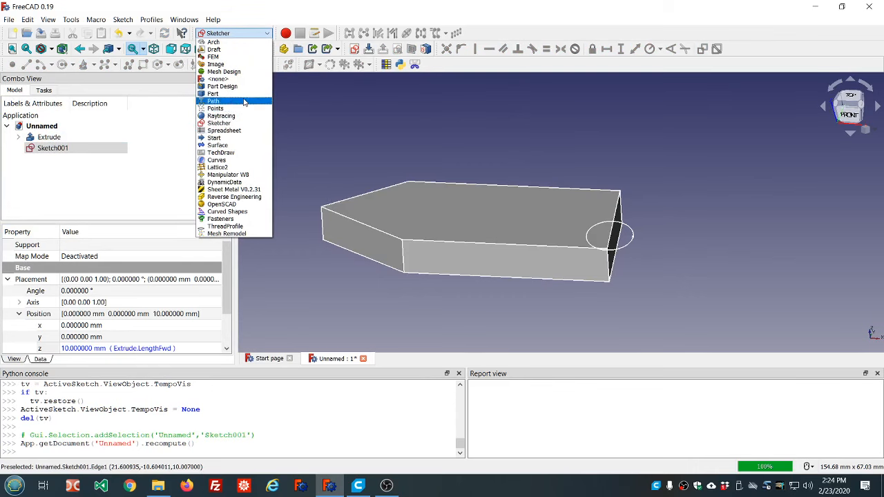
left_click(243, 94)
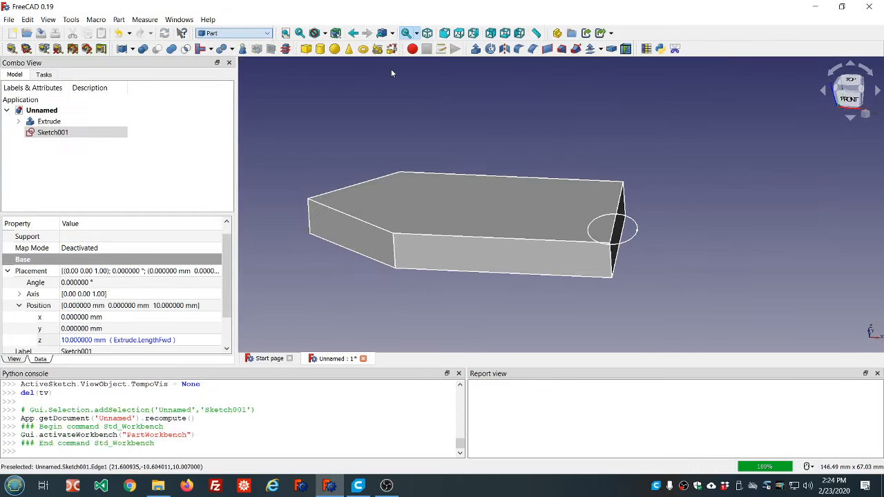
left_click(476, 50)
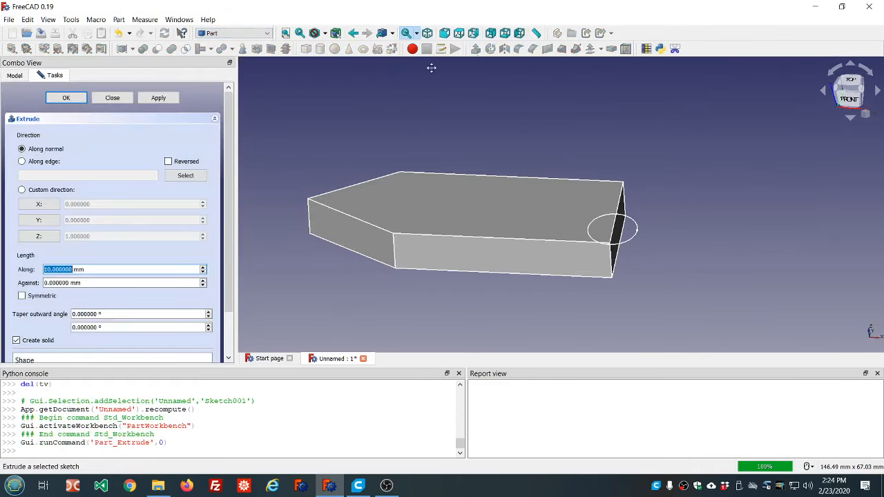
left_click(74, 102)
- Fuse the cylinder and the pointed block with a Boolean union
left_click(55, 132)
left_click(49, 121, "ctrl")
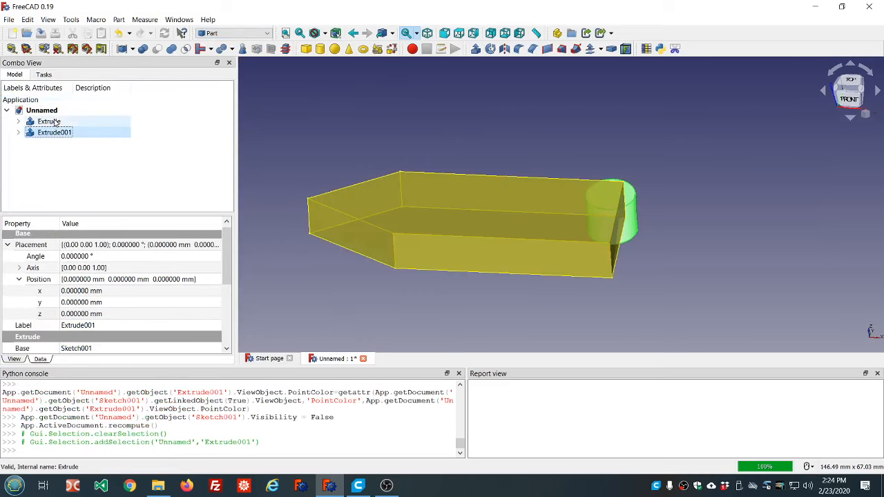
left_click(171, 49)
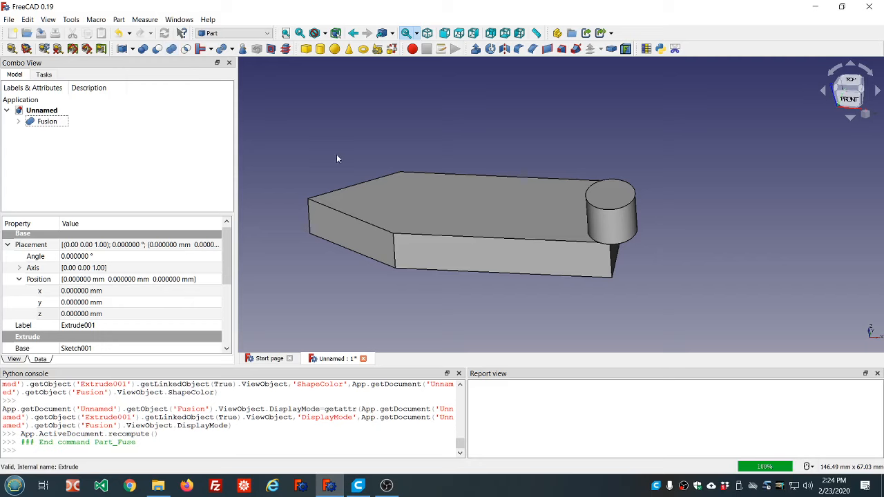
- In the base sketch, turn the two slanted lines into construction geometry and the arc into normal geometry, and finish editing
middle_click_drag(337, 155, 353, 187)
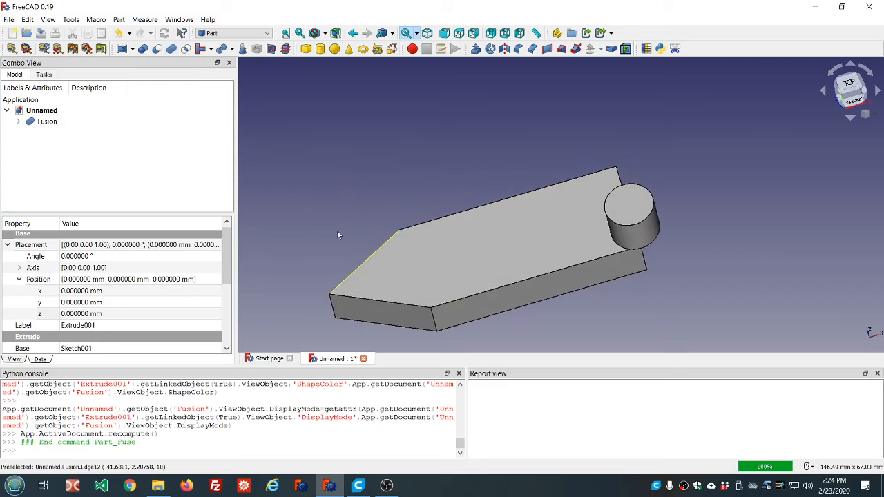
left_click(18, 121)
left_click(30, 144)
double_click(70, 155)
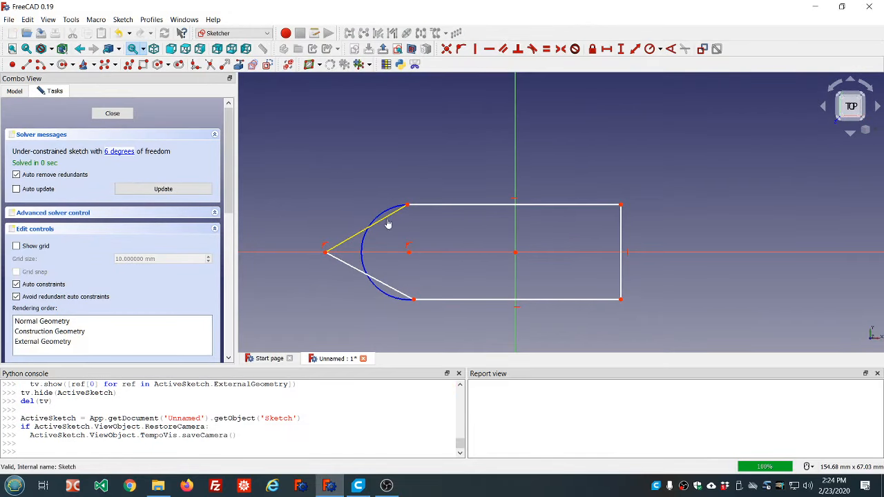
left_click(387, 222)
left_click(369, 276)
left_click(369, 277)
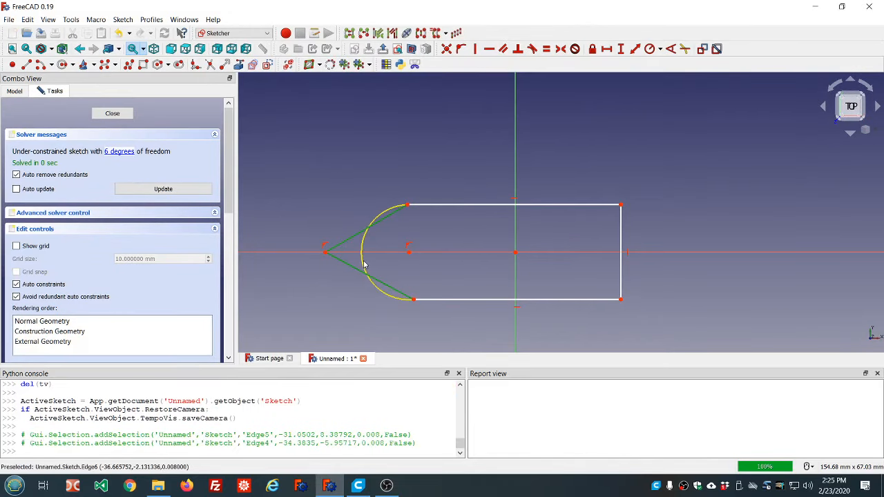
left_click(267, 65)
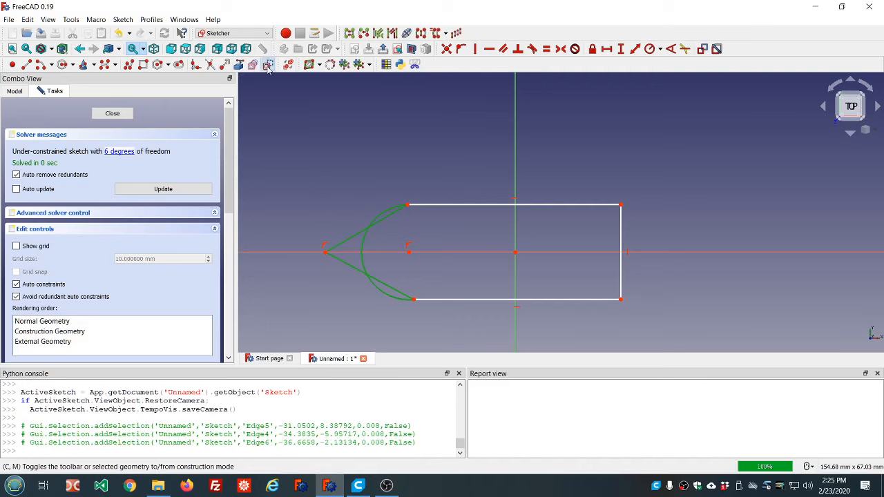
left_click(111, 114)
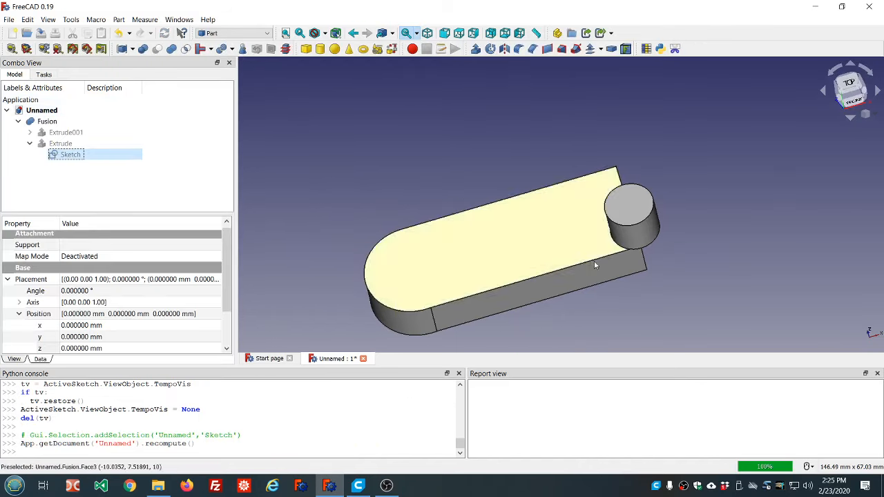
- Set the base extrusion's forward length to 15 mm and update the fused model
middle_click_drag(549, 311, 518, 276)
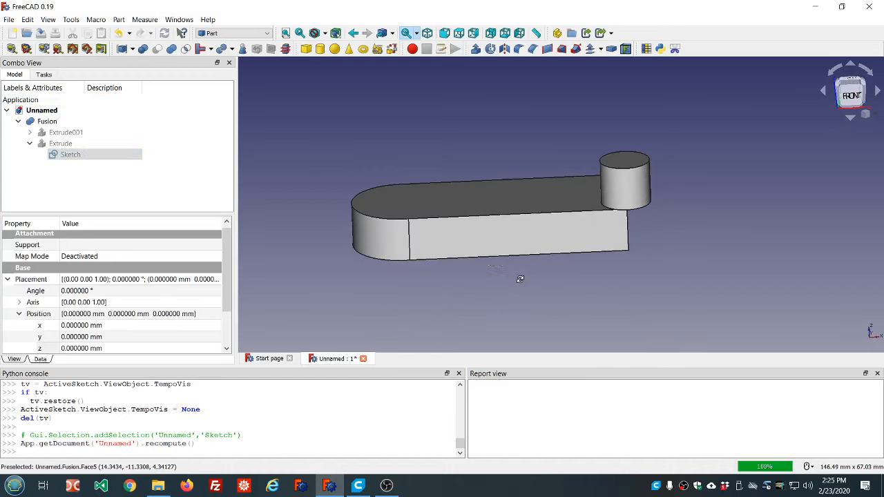
left_click(64, 144)
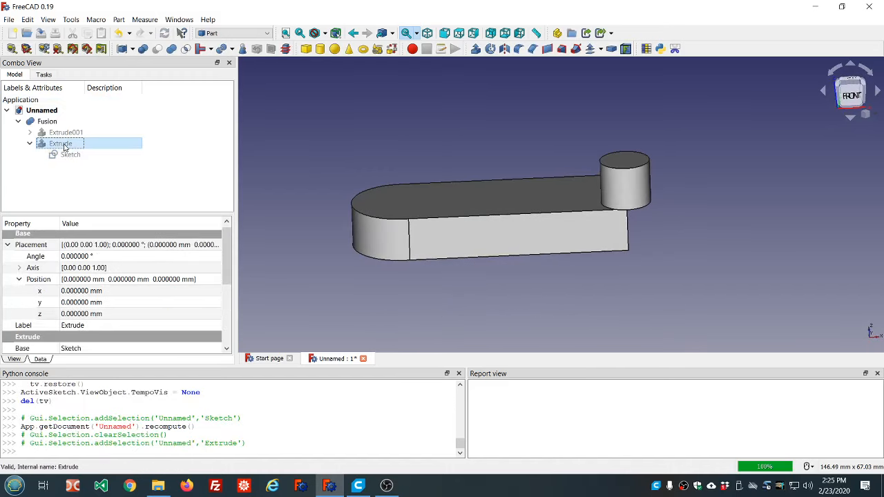
left_click(8, 245)
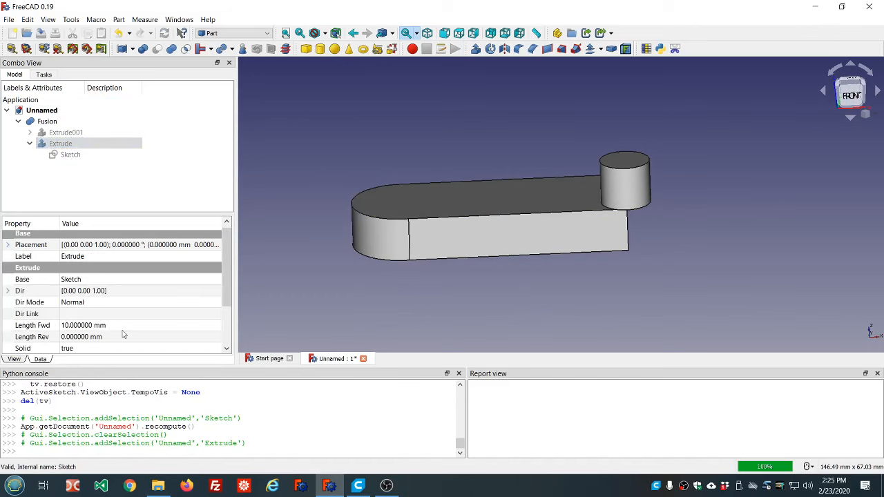
left_click(132, 326)
scroll(133, 326, "up", 5)
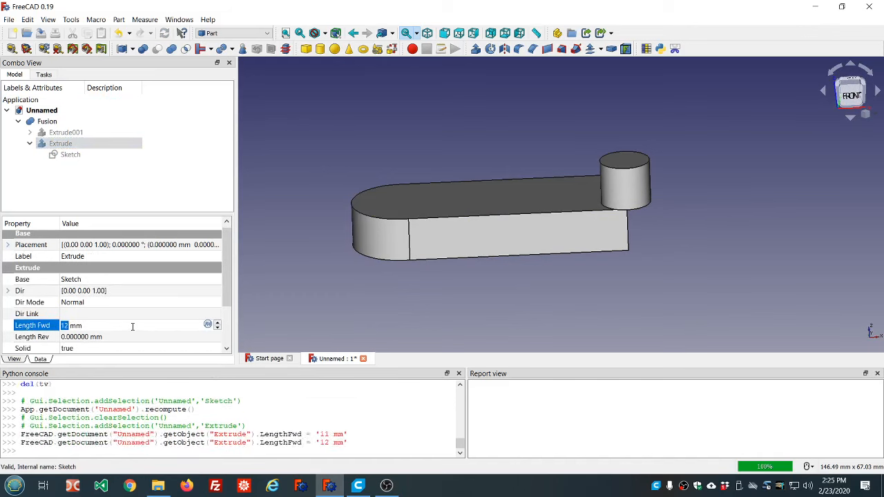
left_click(164, 190)
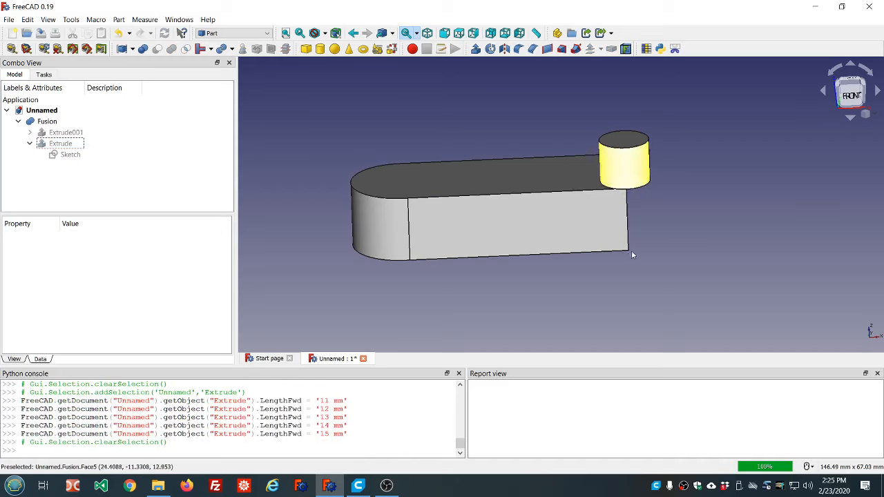
- Examine the fused part, the base extrusion's forward length and the z position formula in the circle sketch's placement
middle_click_drag(654, 237, 650, 265)
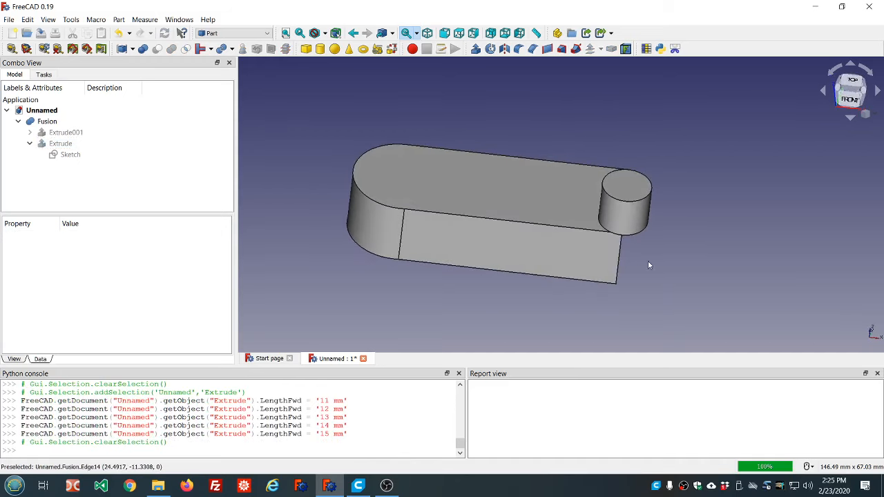
middle_click_drag(481, 146, 487, 170)
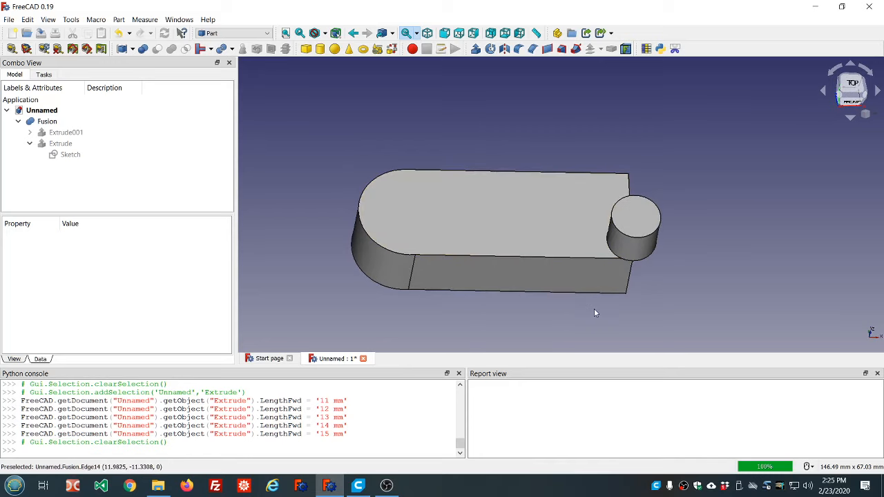
middle_click_drag(594, 308, 594, 289)
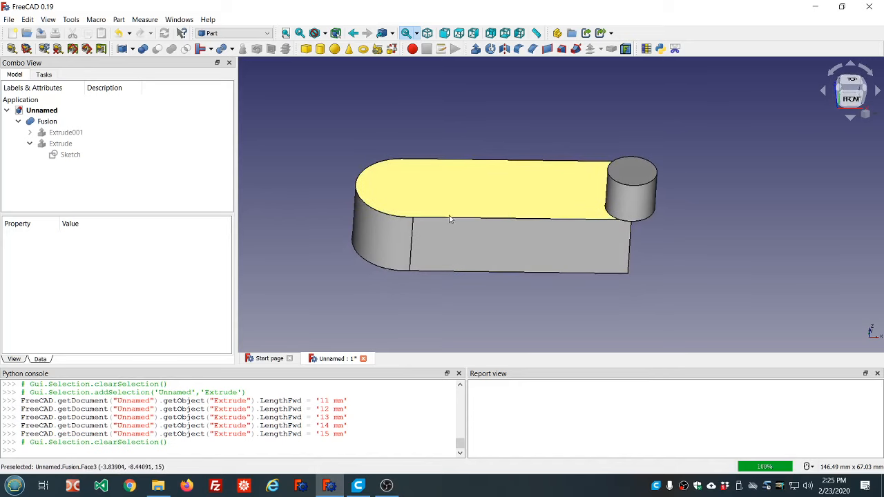
left_click(60, 143)
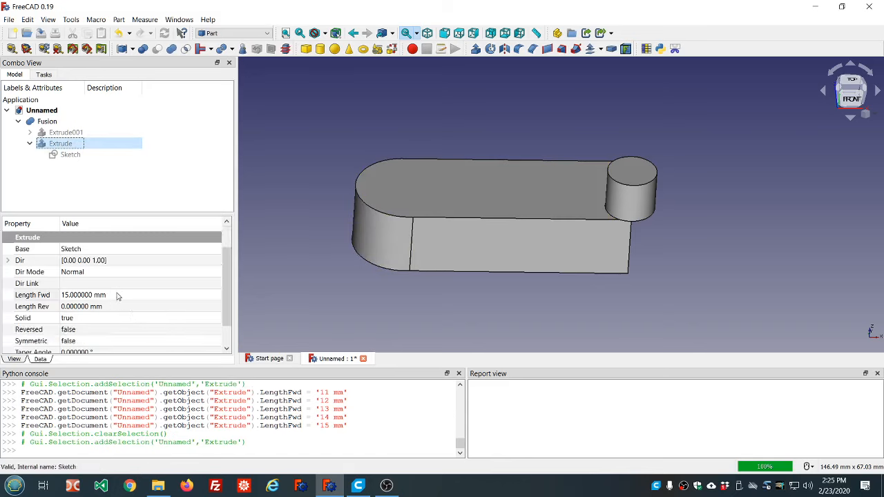
left_click(117, 295)
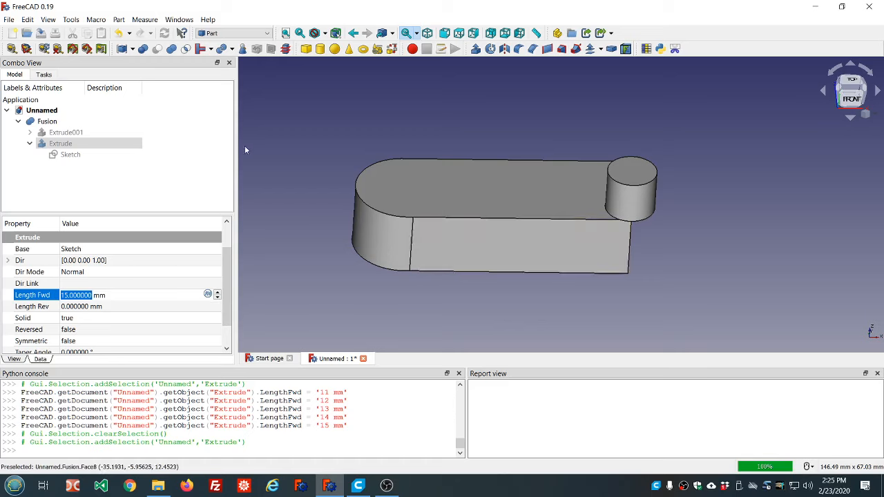
left_click(29, 132)
left_click(46, 143)
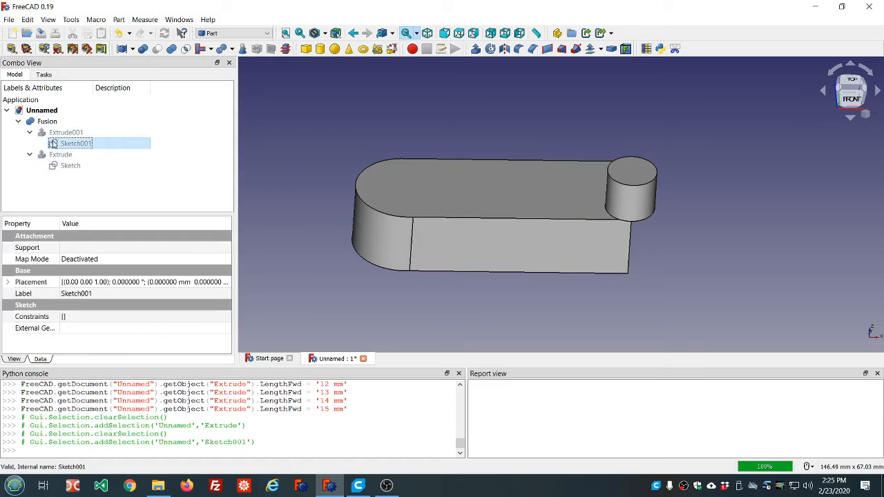
left_click(8, 283)
left_click(19, 316)
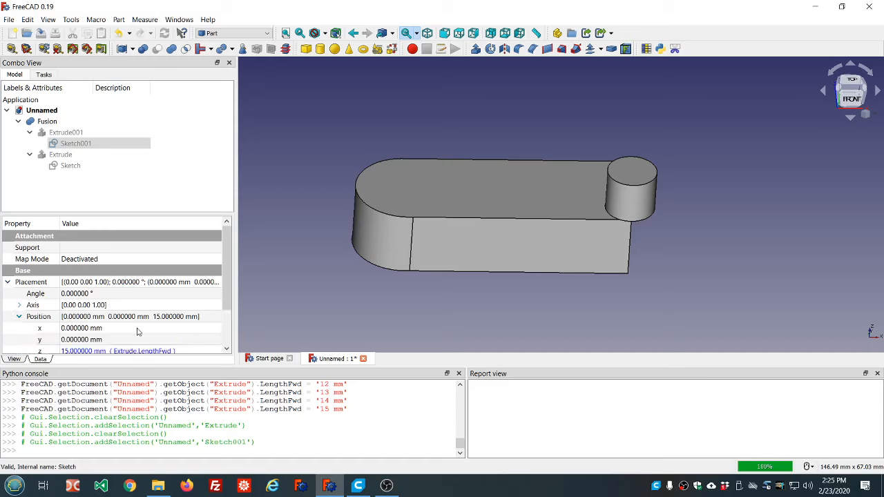
scroll(201, 344, "down", 1)
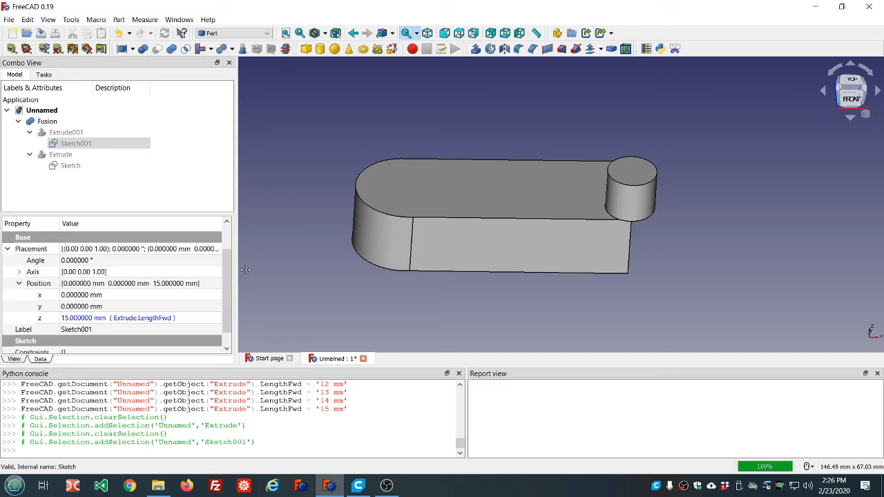
- Examine the link actions offered for the fused part, including making a link, making a sub-link and replacing with a link
left_click(437, 182)
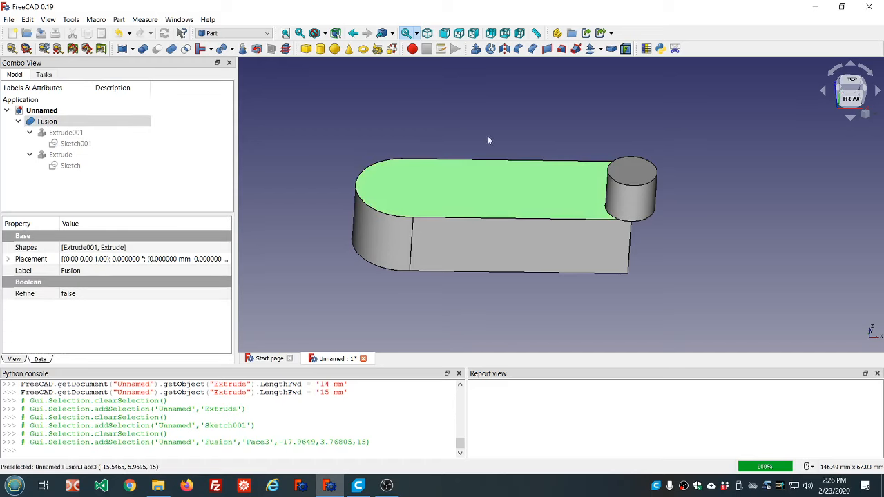
middle_click_drag(509, 113, 502, 131)
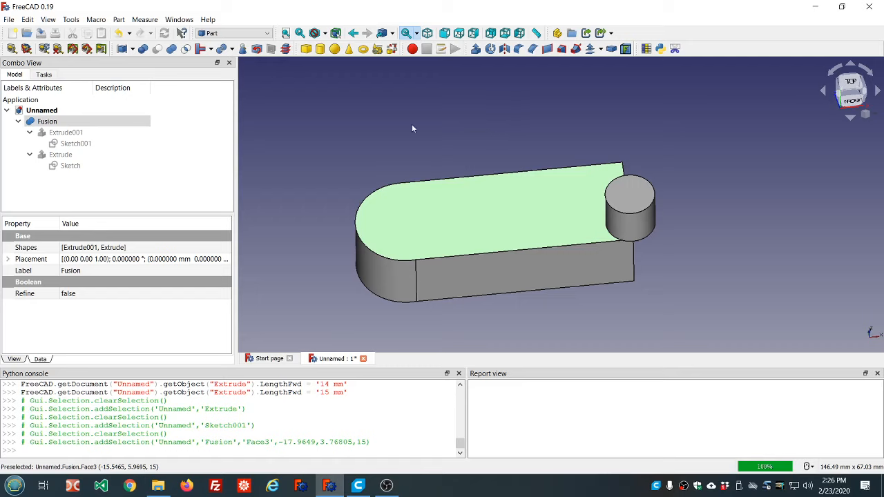
right_click(83, 121)
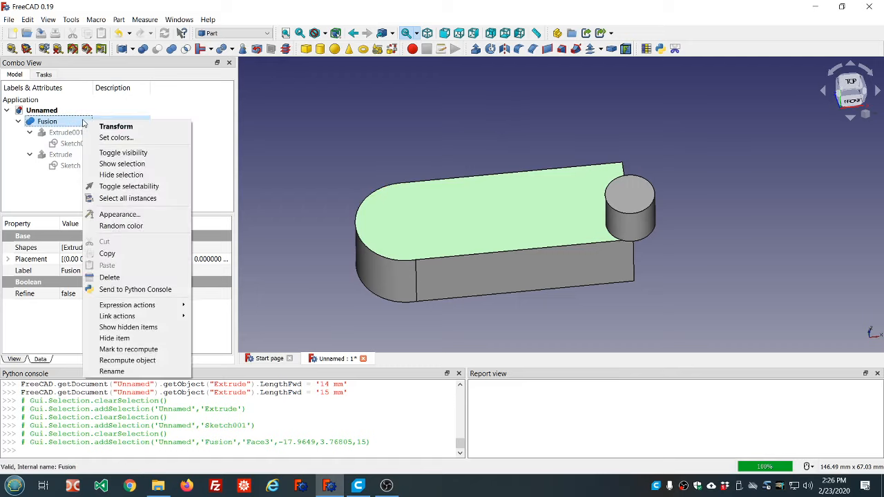
mouse_move(124, 317)
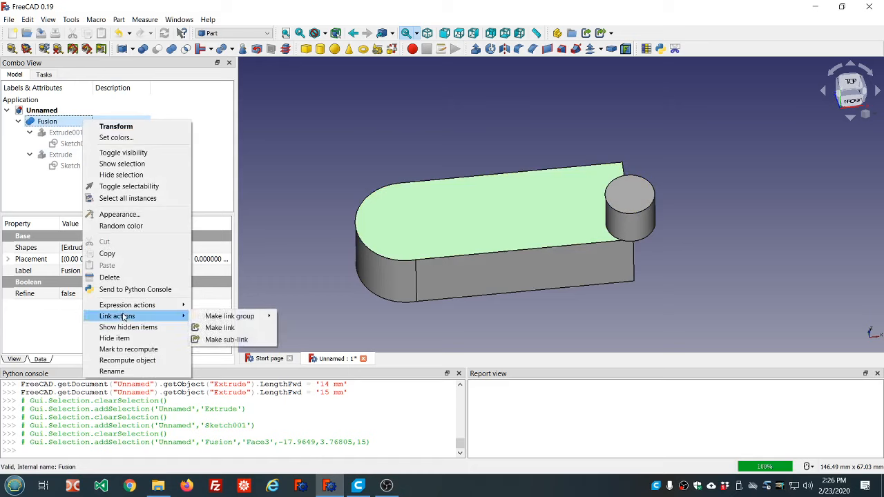
mouse_move(196, 319)
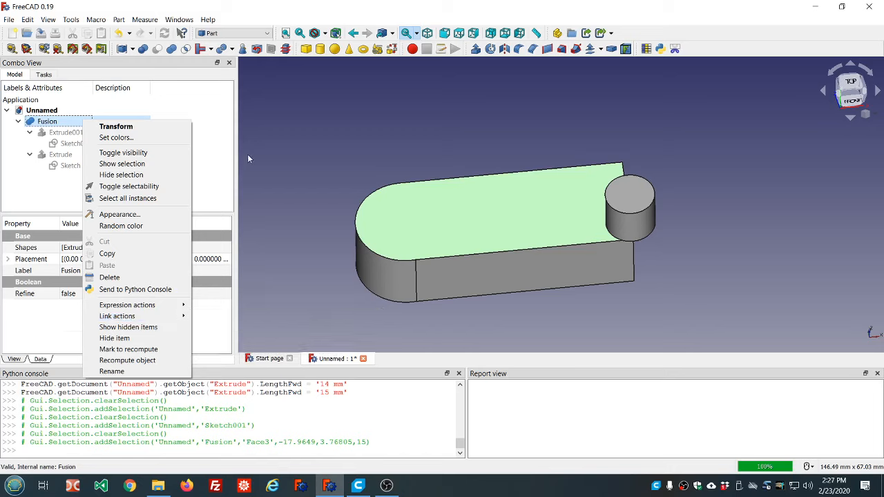
left_click(380, 141)
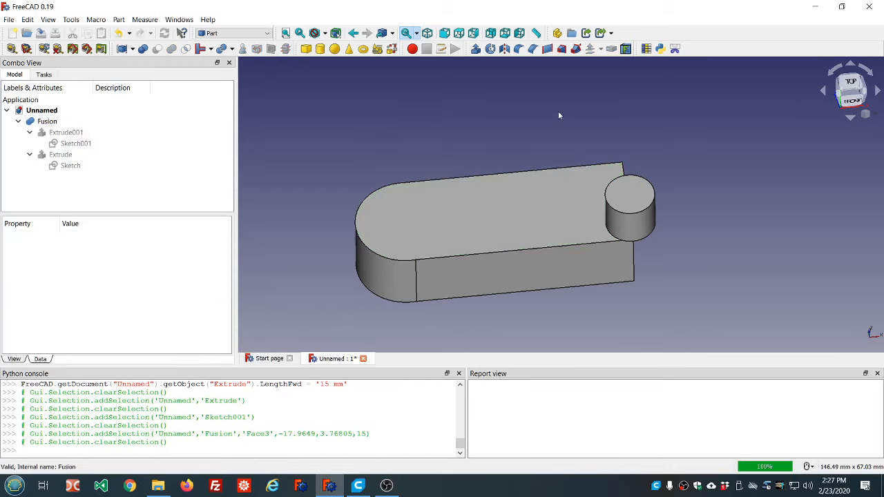
left_click(611, 34)
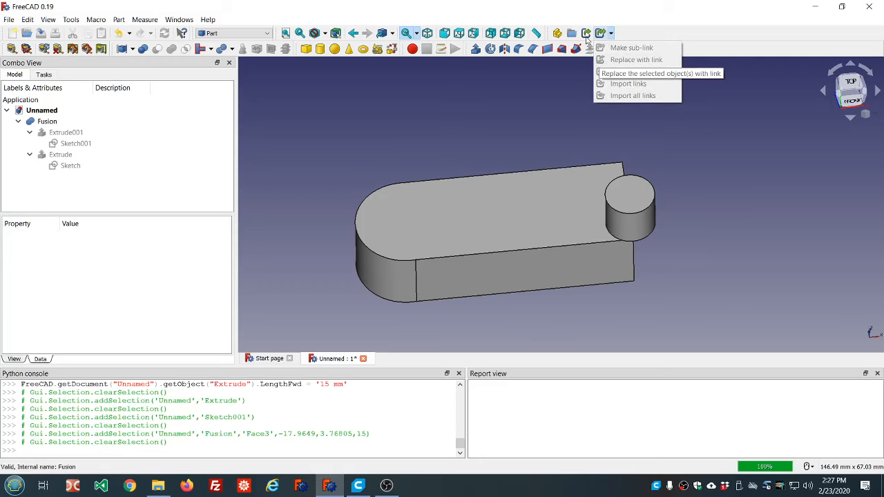
left_click(527, 113)
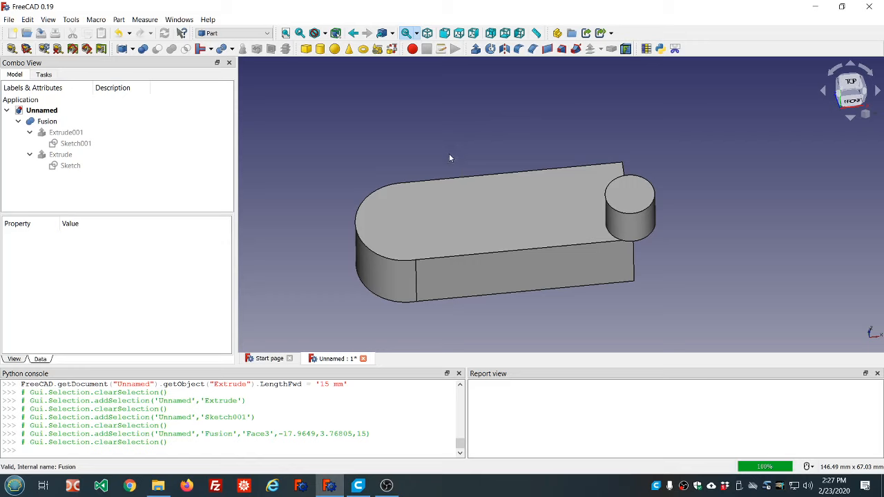
middle_click_drag(447, 157, 438, 128)
scroll(432, 141, "down", 2)
scroll(432, 141, "up", 3)
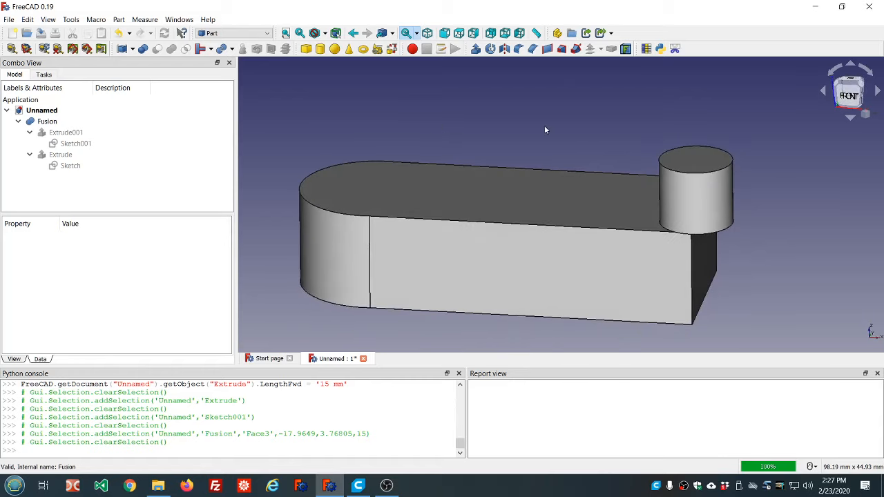
middle_click_drag(575, 126, 569, 148)
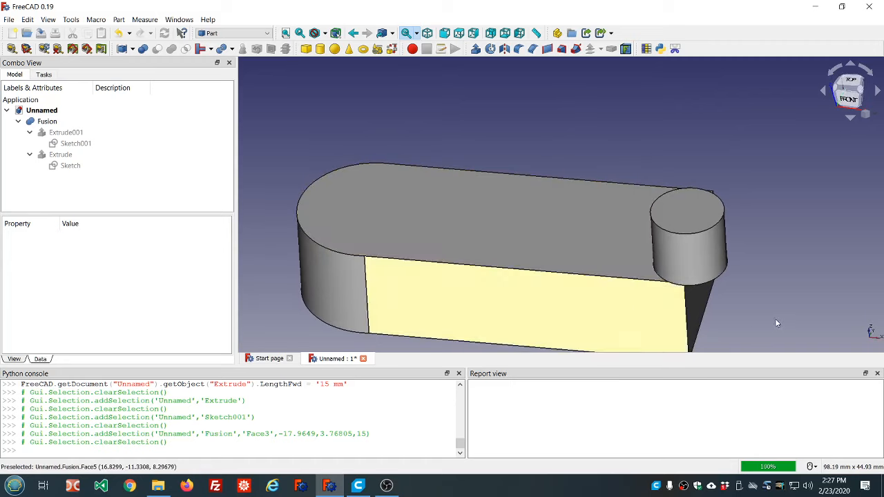
scroll(775, 321, "down", 2)
scroll(775, 335, "up", 2)
middle_click_drag(775, 332, 784, 329)
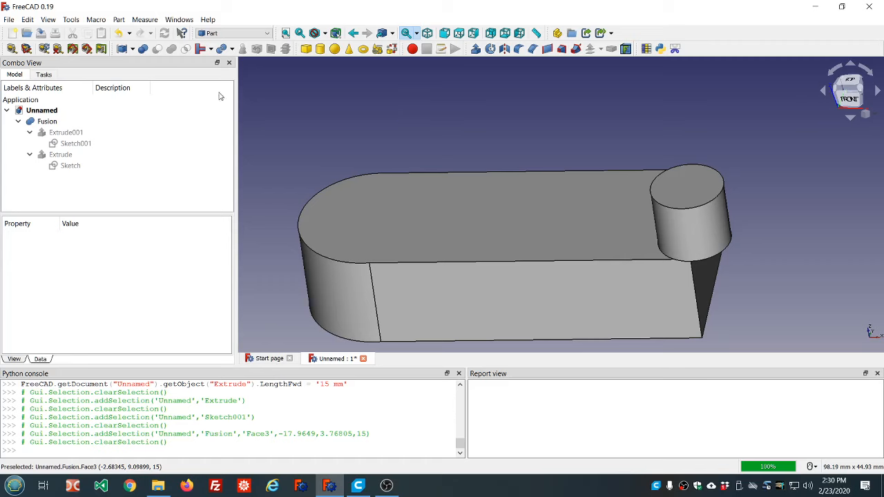
- Examine the Assembly4 workbench's description in the addon list, then close the addon manager
left_click(70, 19)
left_click(88, 170)
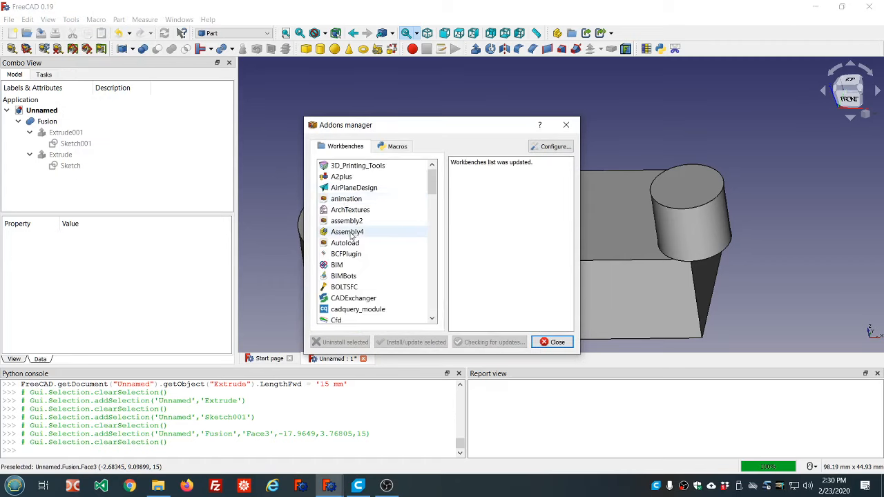
left_click(349, 232)
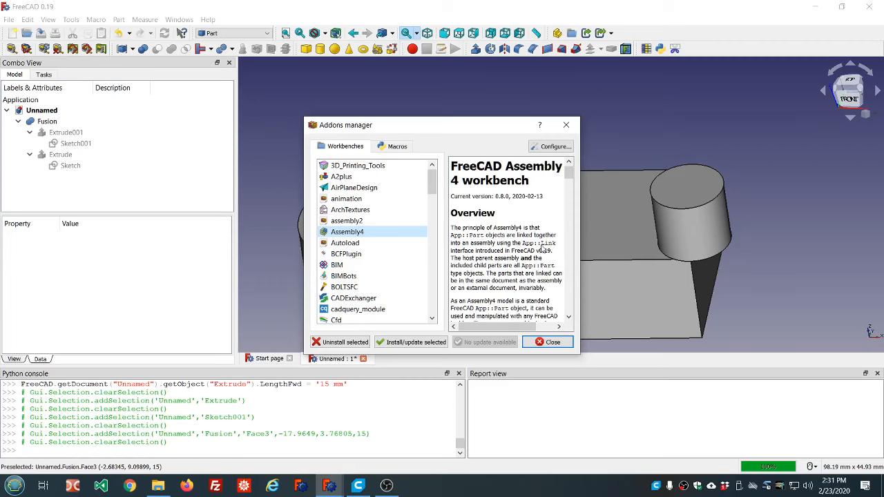
left_click(551, 343)
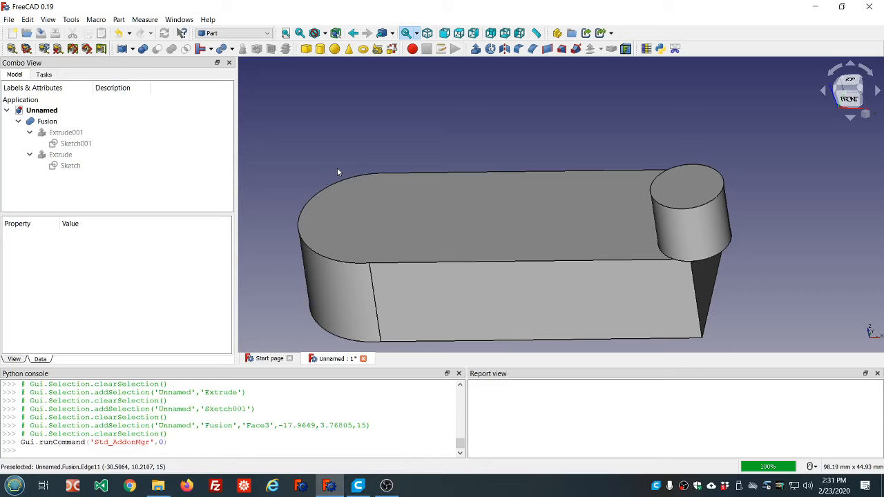
- Examine the fused part's flat upper face and long front side face by selecting each one
scroll(348, 172, "down", 2)
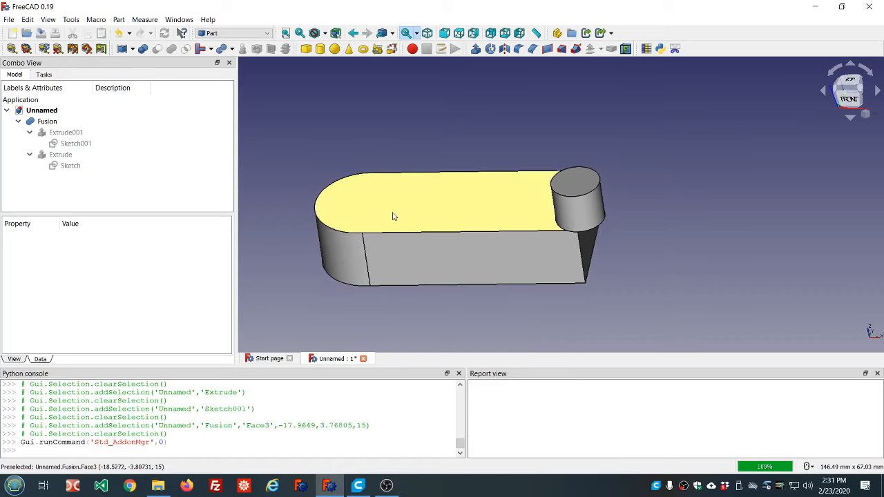
scroll(392, 216, "up", 2)
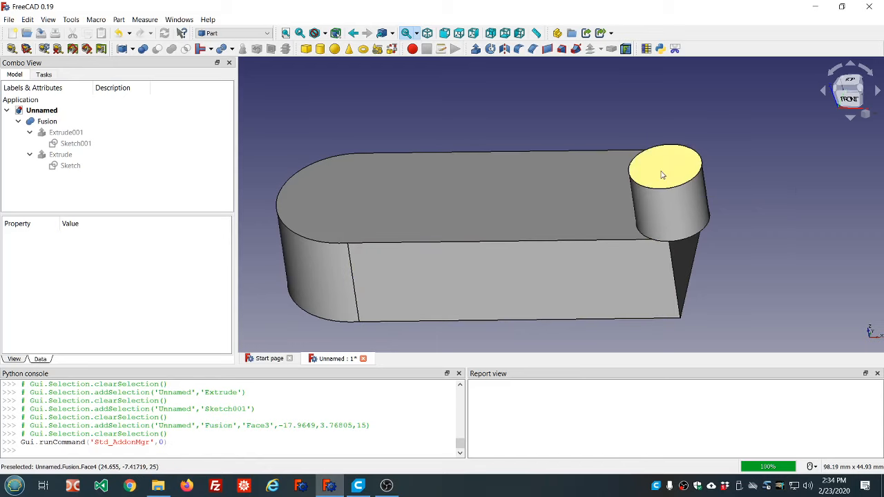
left_click(572, 183)
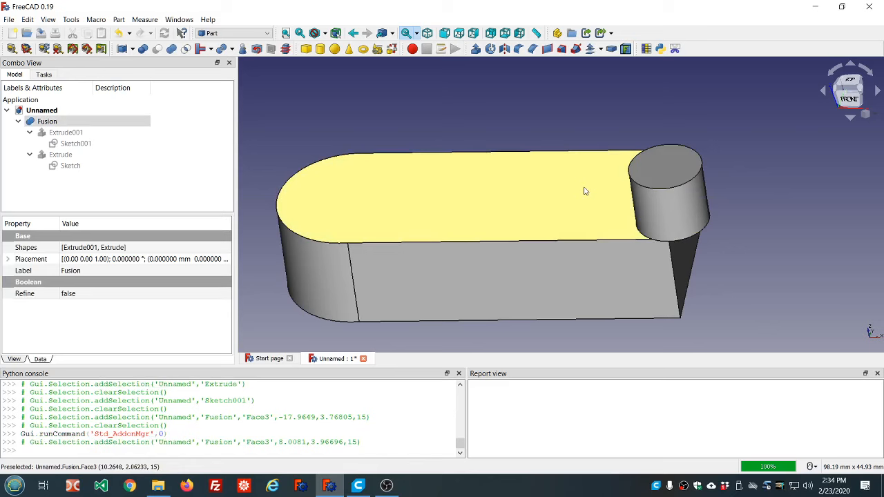
left_click(499, 296)
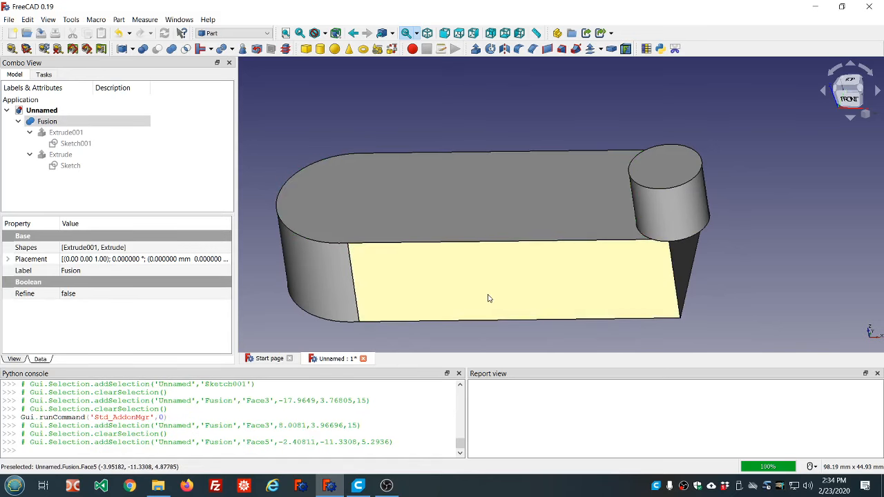
scroll(513, 288, "down", 3)
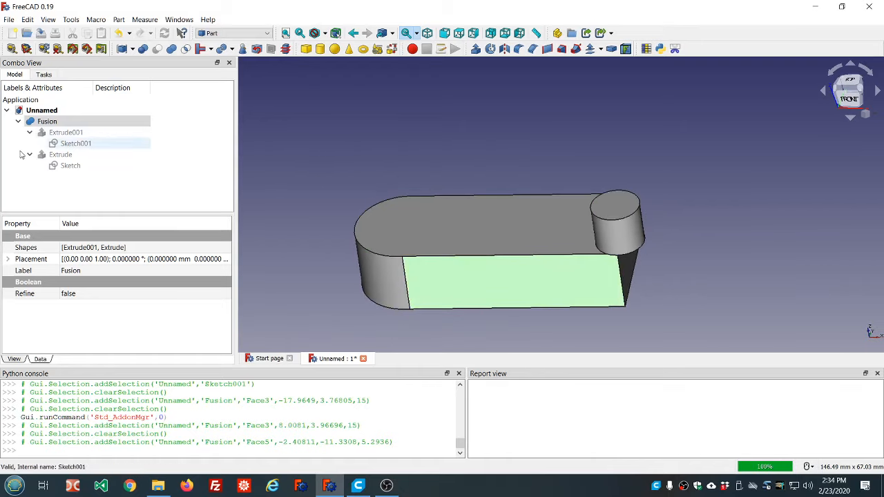
- Inspect the circle sketch's placement down to the formula that drives its z position
left_click(73, 143)
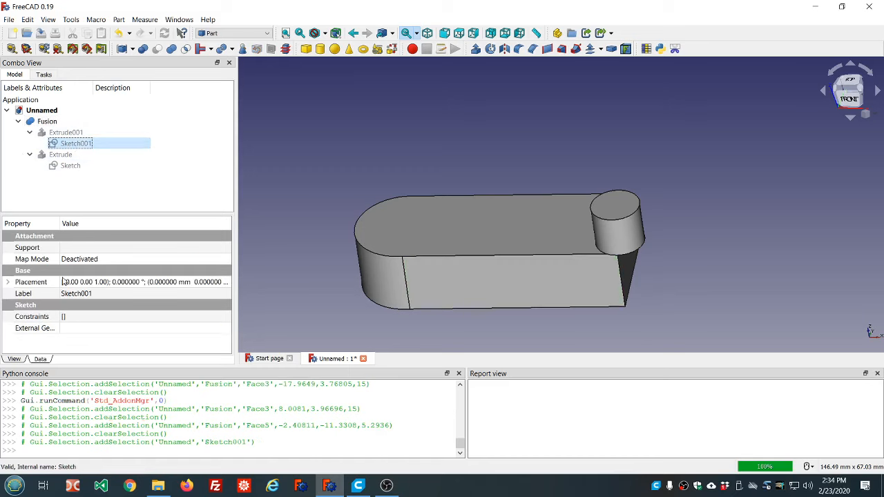
left_click(8, 282)
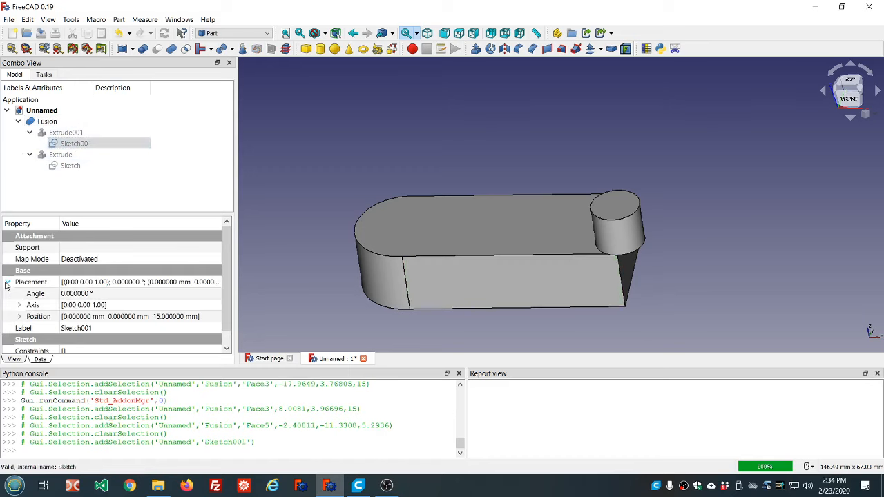
left_click(19, 317)
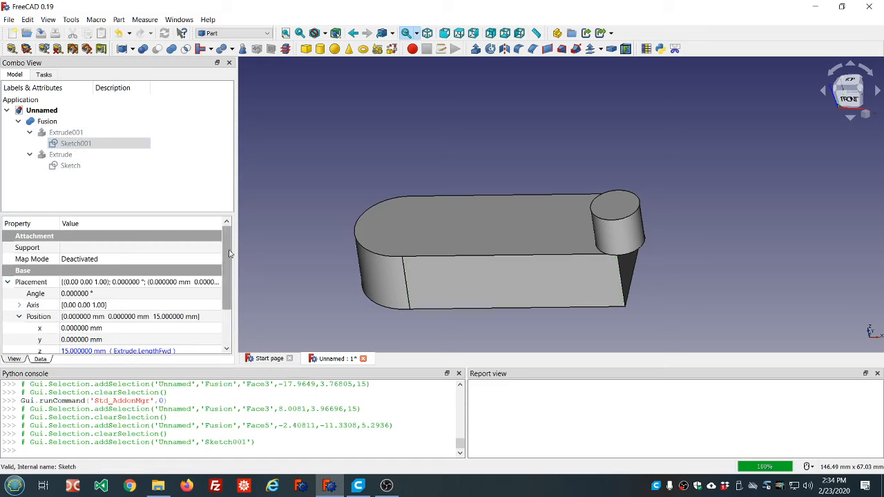
scroll(230, 257, "down", 2)
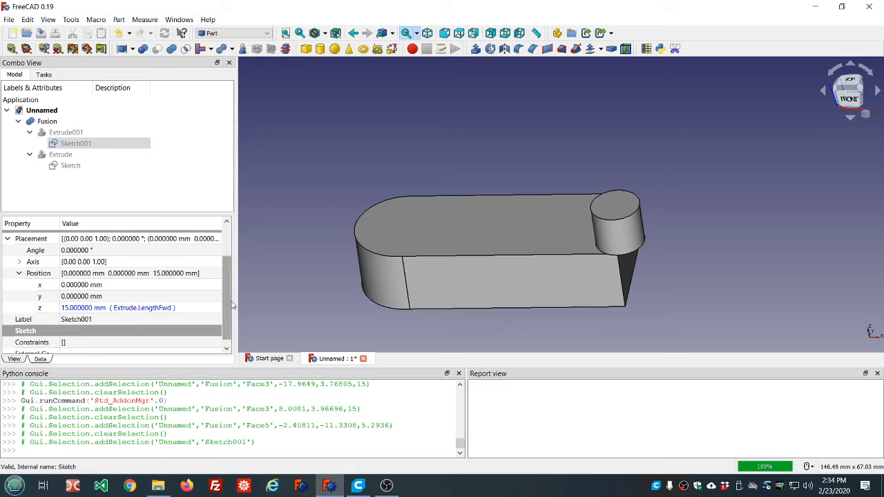
- Inspect the base sketch's placement, then collapse the fusion's contents in the model tree and clear the selection
left_click(528, 247)
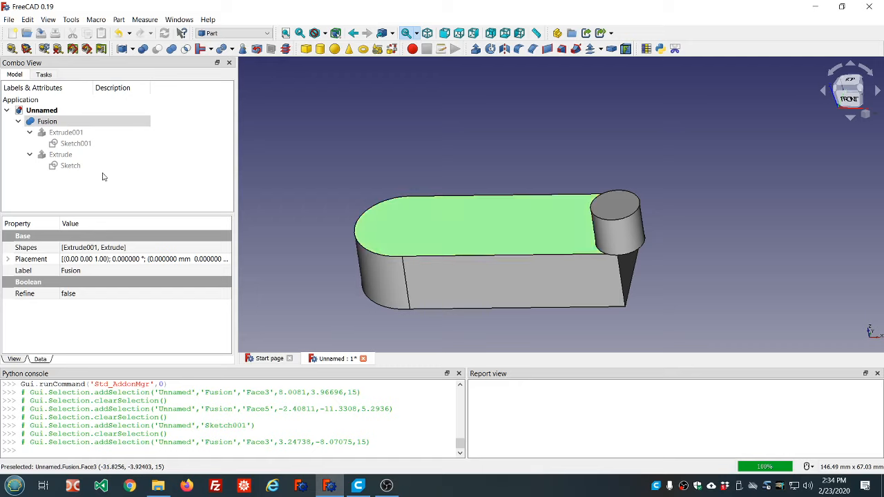
left_click(51, 168)
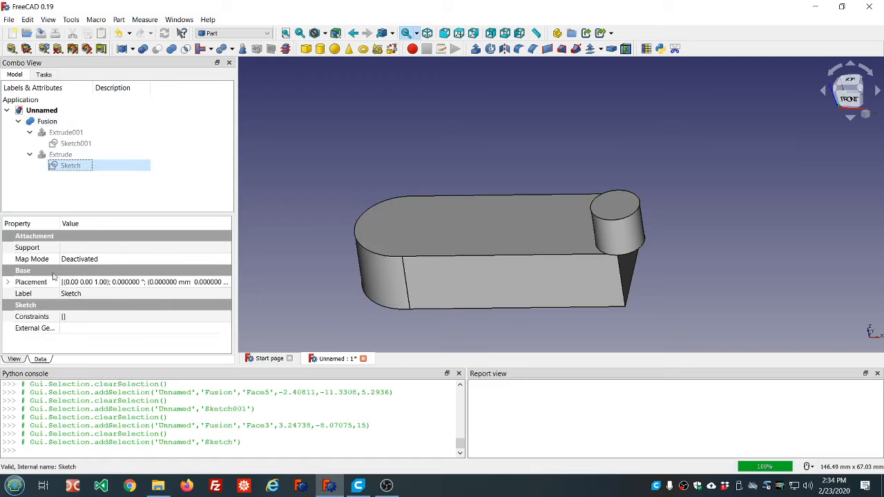
left_click(8, 282)
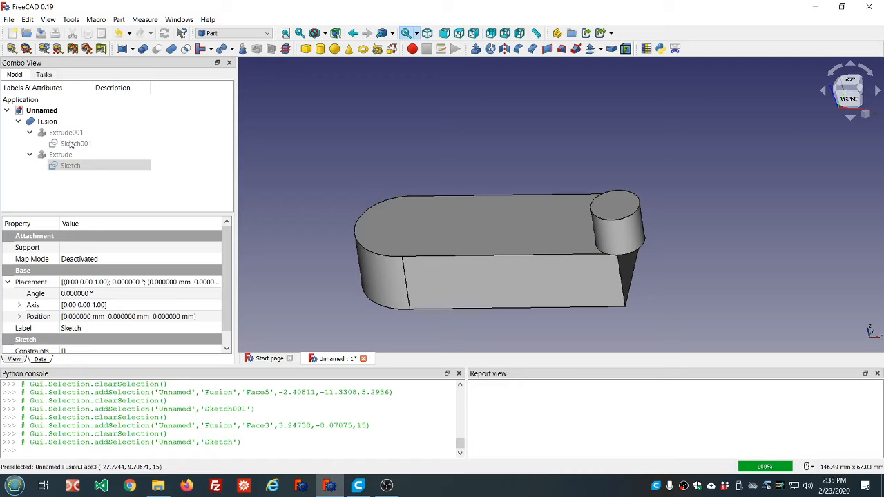
left_click(18, 122)
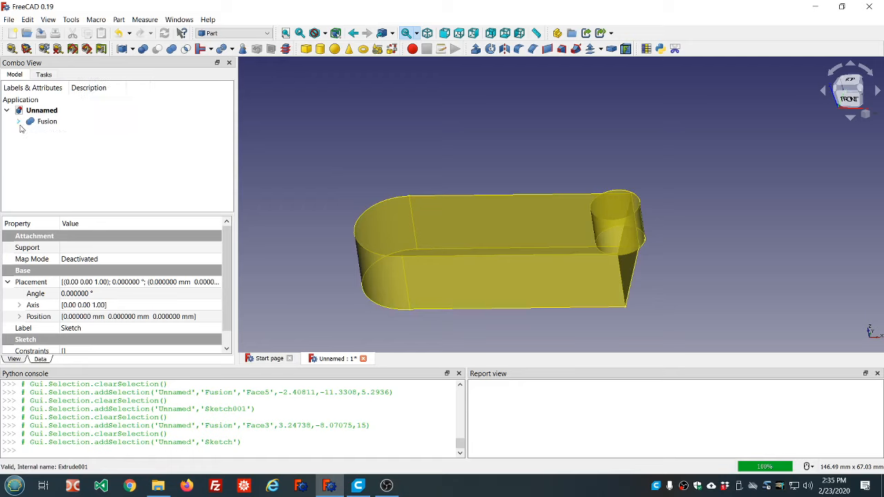
left_click(349, 131)
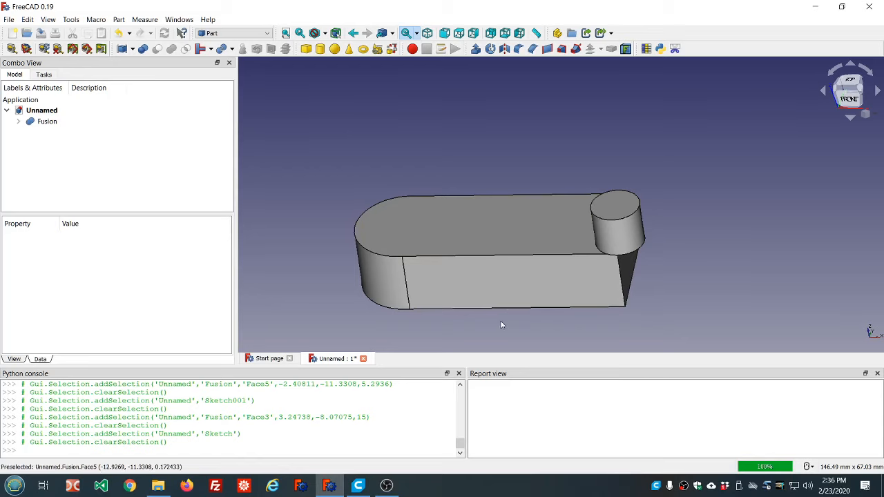
- Expand the fusion's contents in the model tree and make the base sketch visible beneath the fused part
scroll(502, 323, "up", 2)
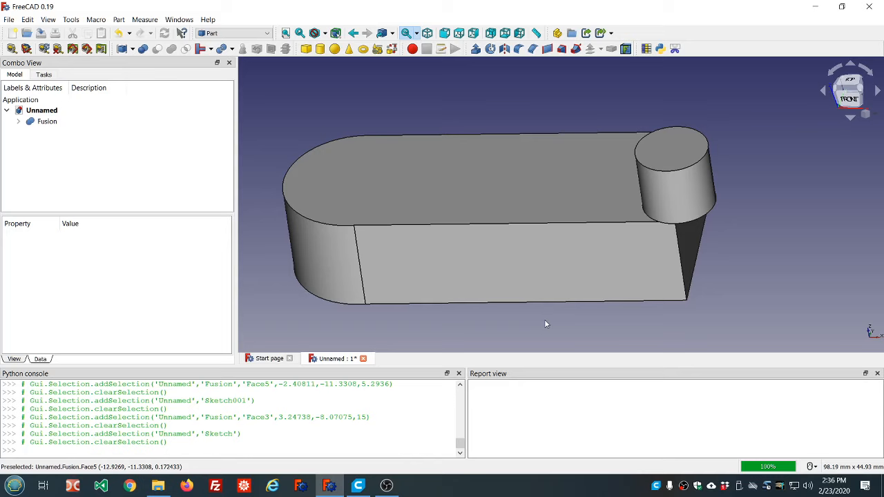
middle_click_drag(545, 321, 551, 309)
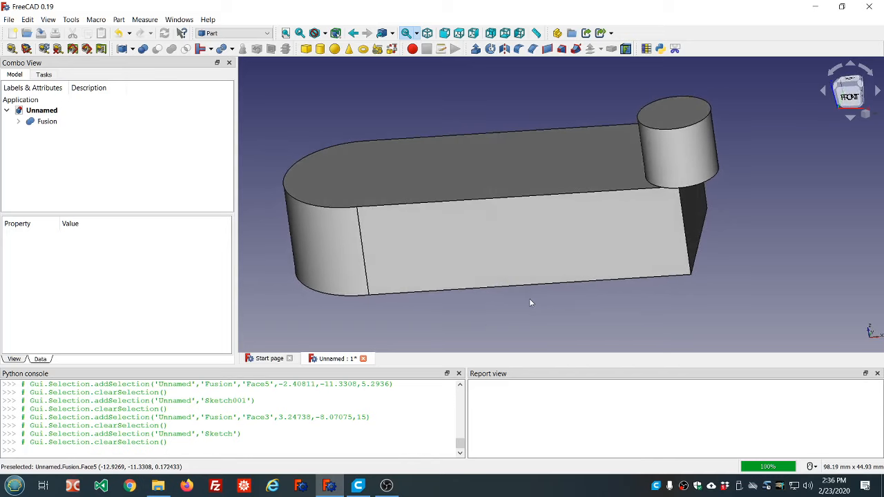
scroll(531, 302, "down", 2)
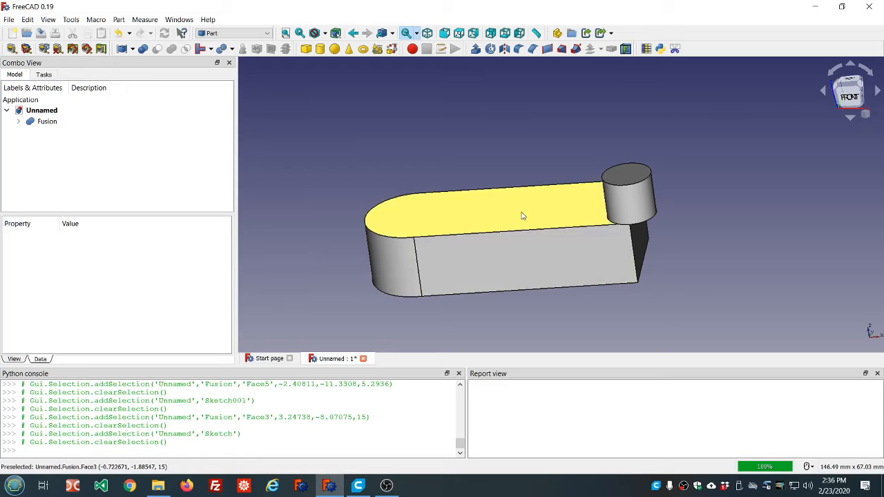
left_click(18, 121)
left_click(72, 143)
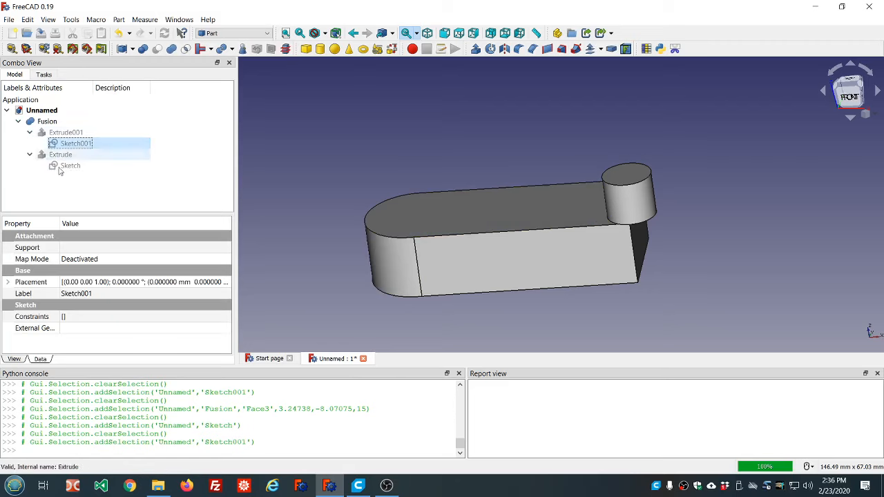
left_click(60, 171)
key("space")
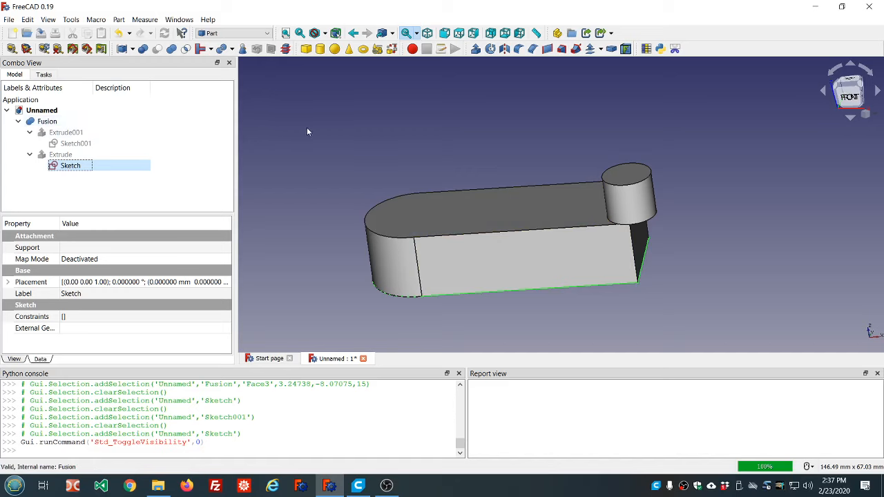
- Examine the fused part together with its base sketch outline from the front and from above
scroll(313, 136, "down", 2)
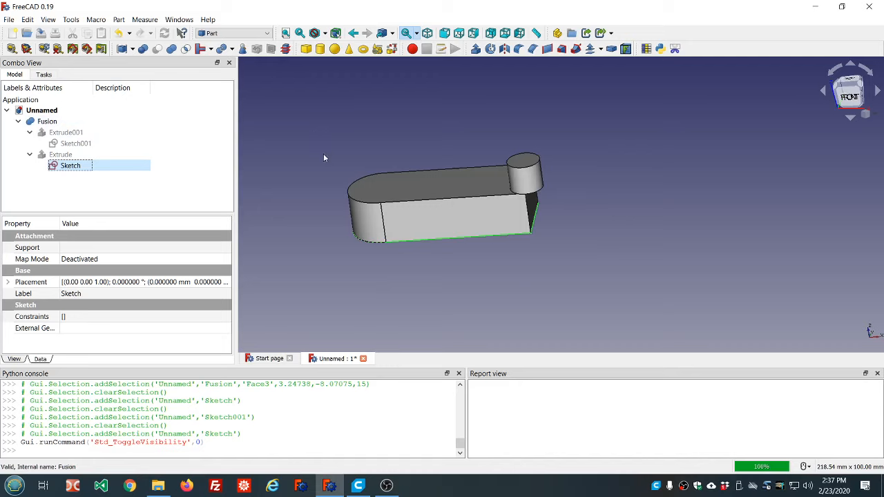
scroll(319, 154, "up", 2)
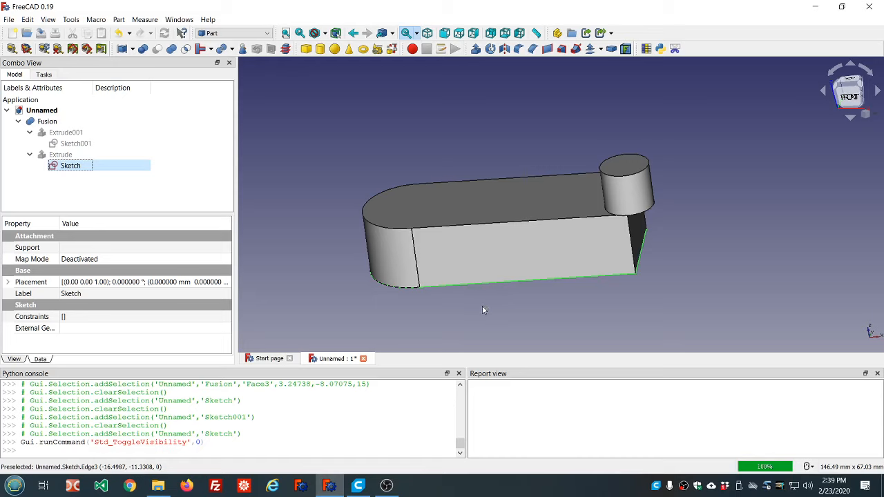
middle_click_drag(505, 303, 509, 298)
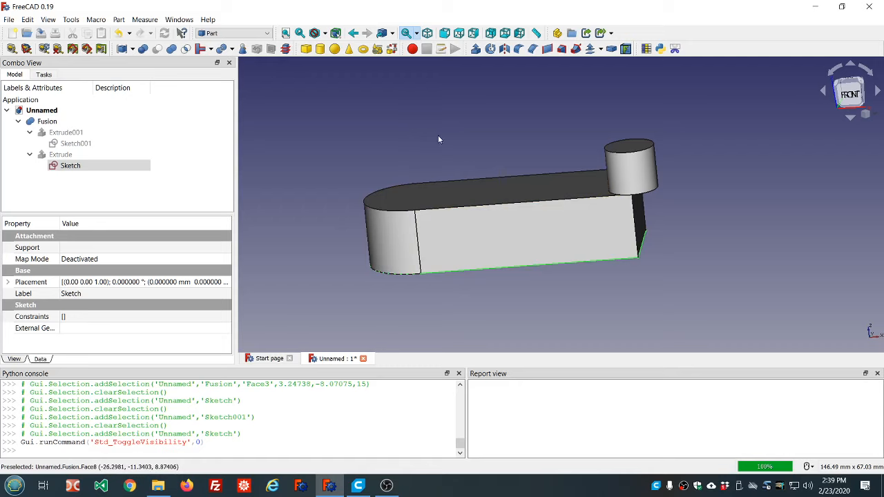
middle_click_drag(454, 134, 475, 150)
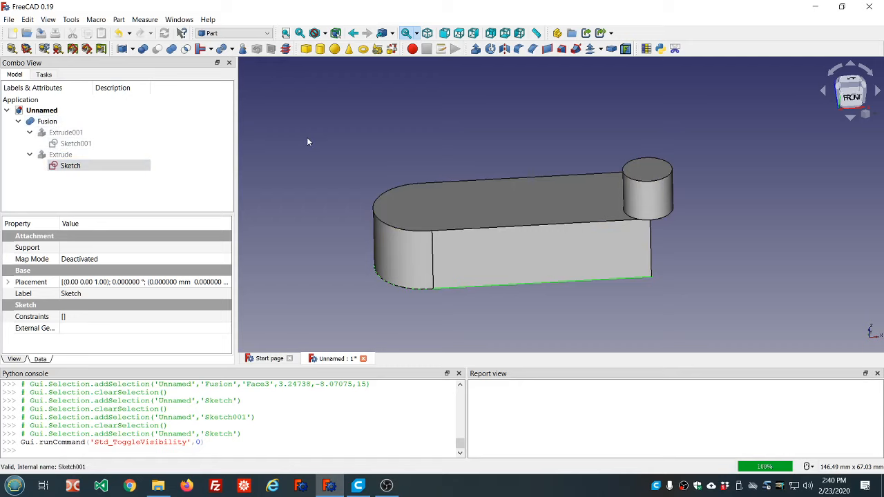
scroll(308, 141, "down", 2)
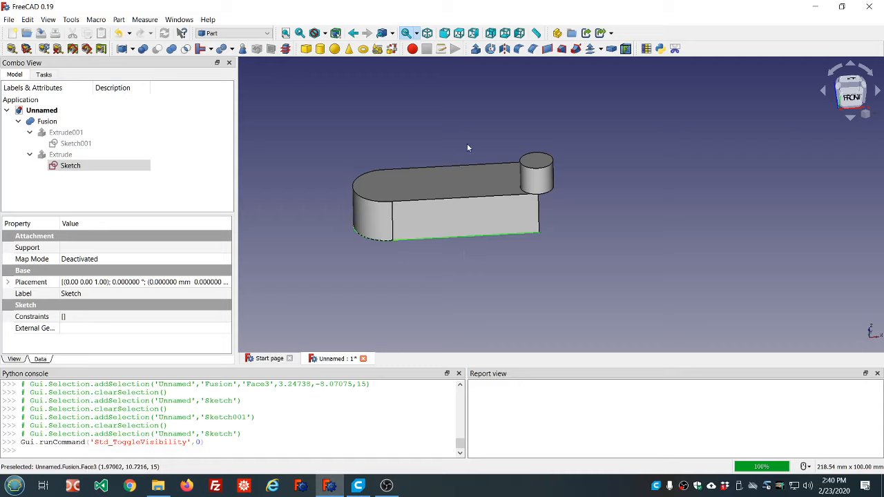
middle_click_drag(428, 150, 446, 179)
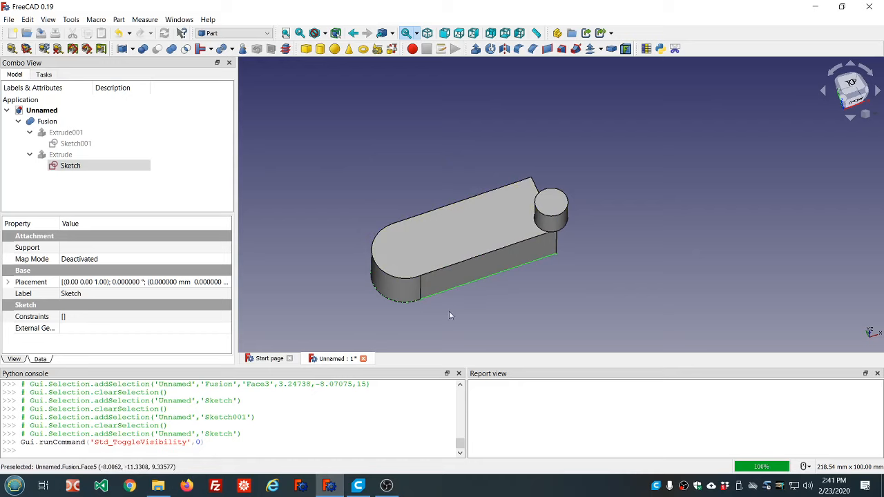
middle_click_drag(449, 311, 425, 293)
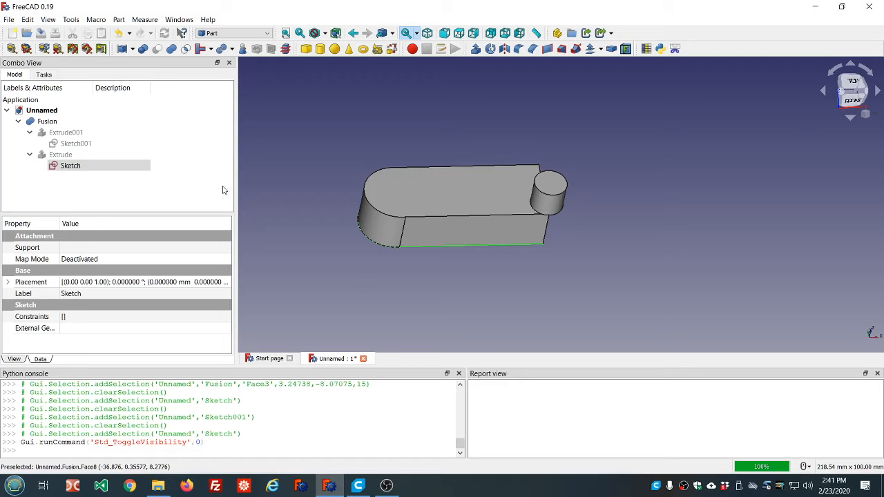
- Hide the base sketch beneath the fused part
left_click(82, 167, "ctrl")
left_click(83, 172)
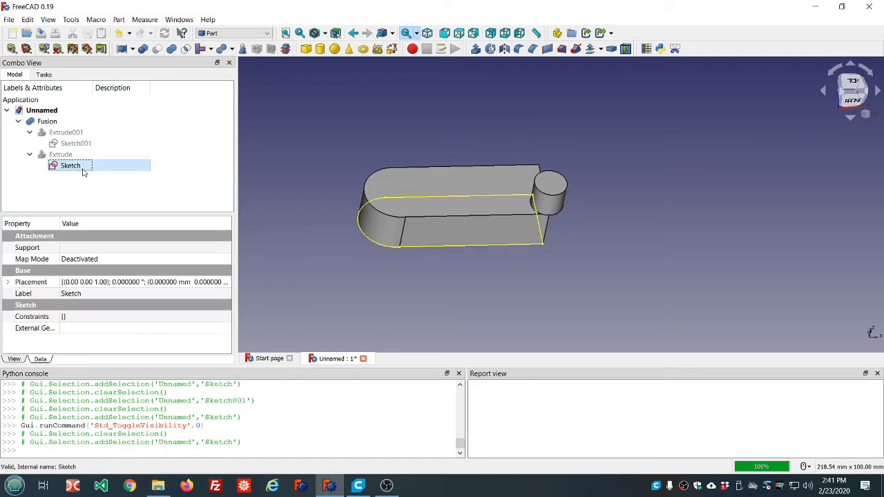
key("space")
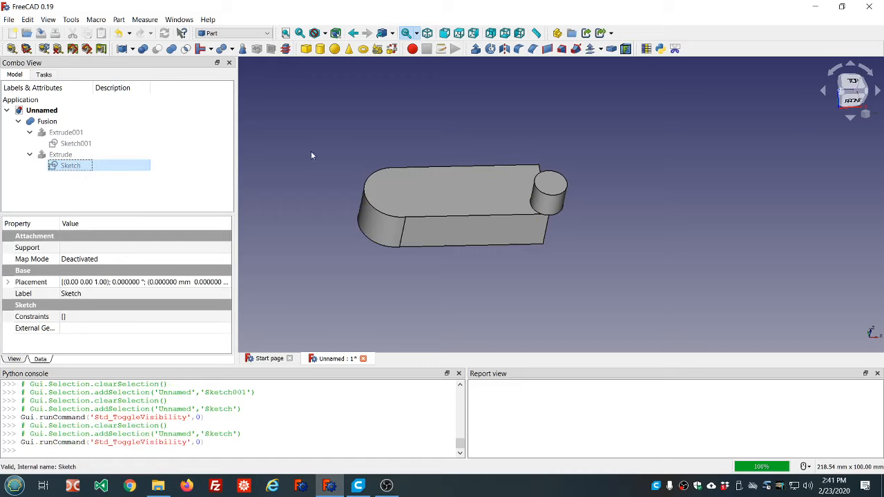